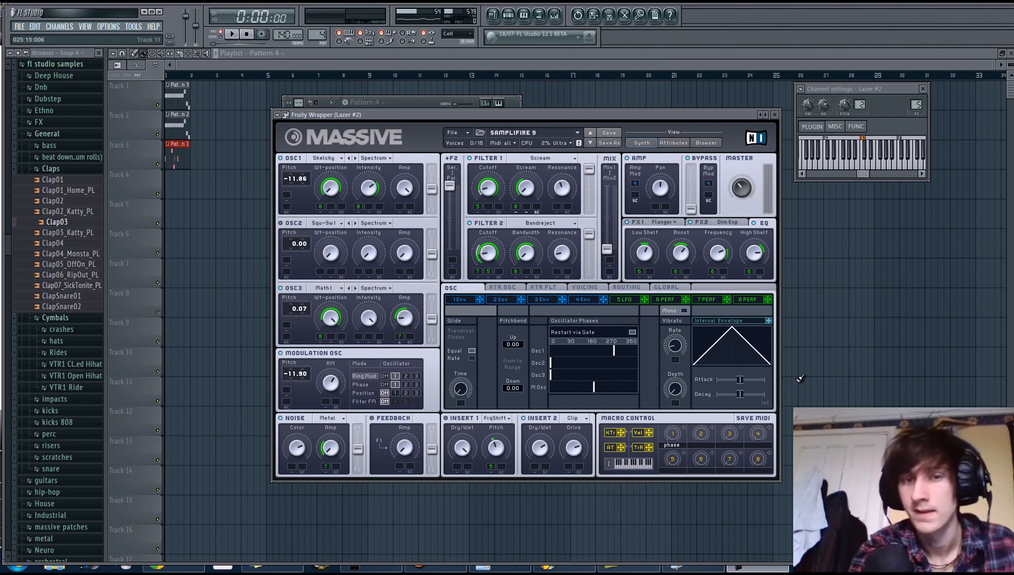
Display the Voicing settings of the Lazer #2 Massive patch and reposition its window
drag(591, 115, 621, 131)
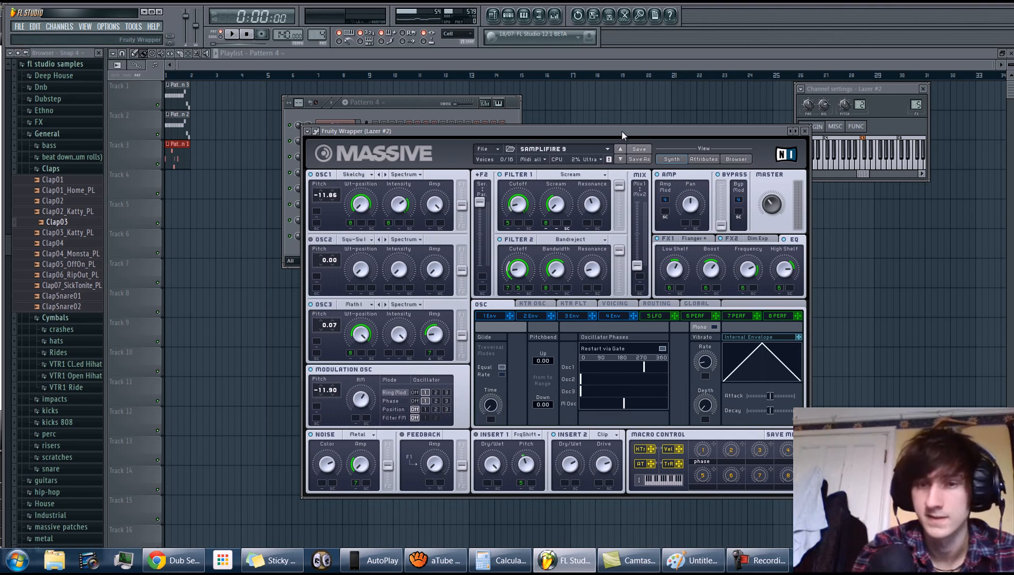
click(627, 303)
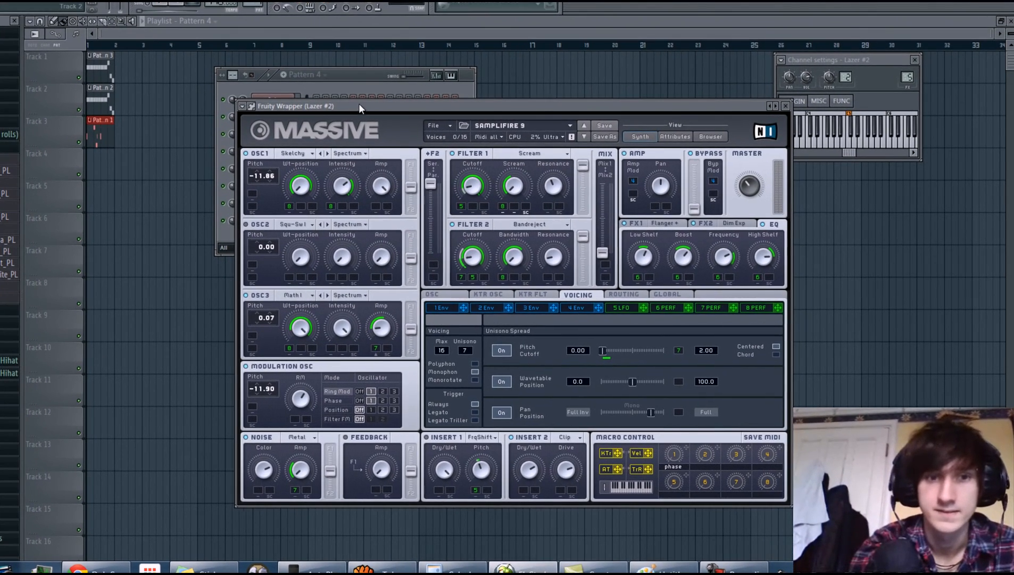
drag(414, 129, 336, 118)
drag(395, 105, 354, 111)
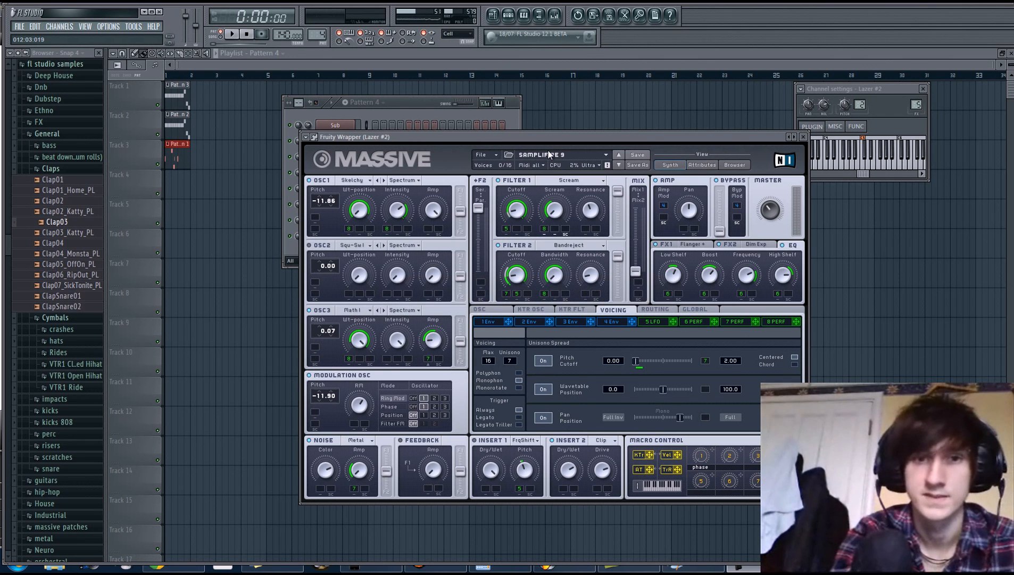
Bring the channel rack forward and audition the arrangement in song mode, pausing after a short playback
click(409, 104)
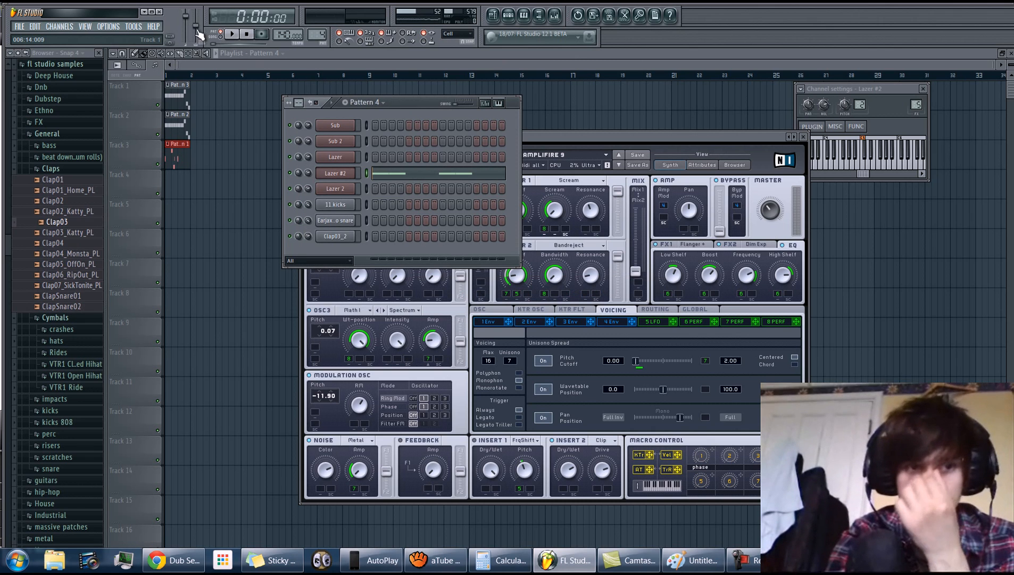
click(221, 37)
click(233, 35)
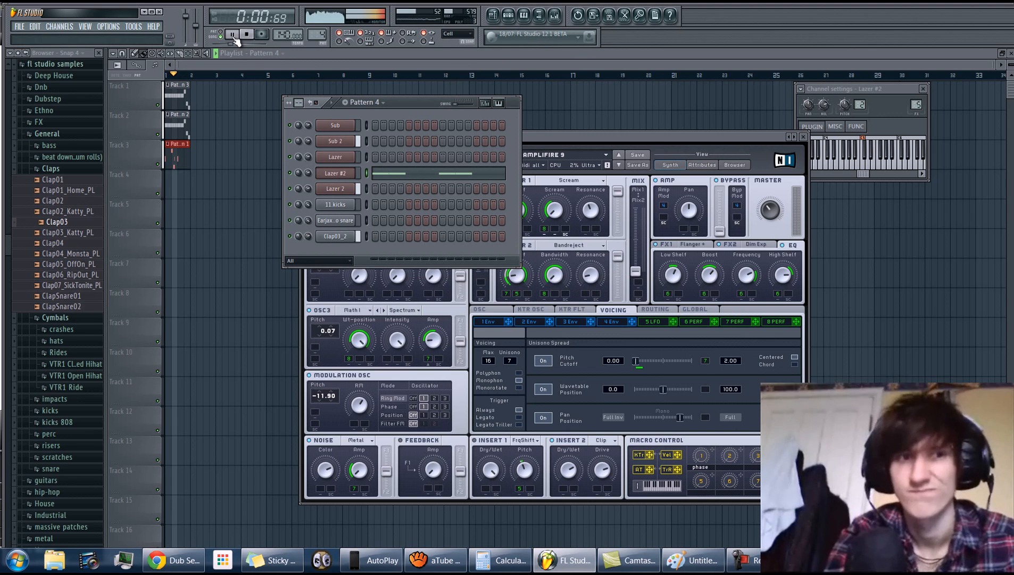
click(233, 35)
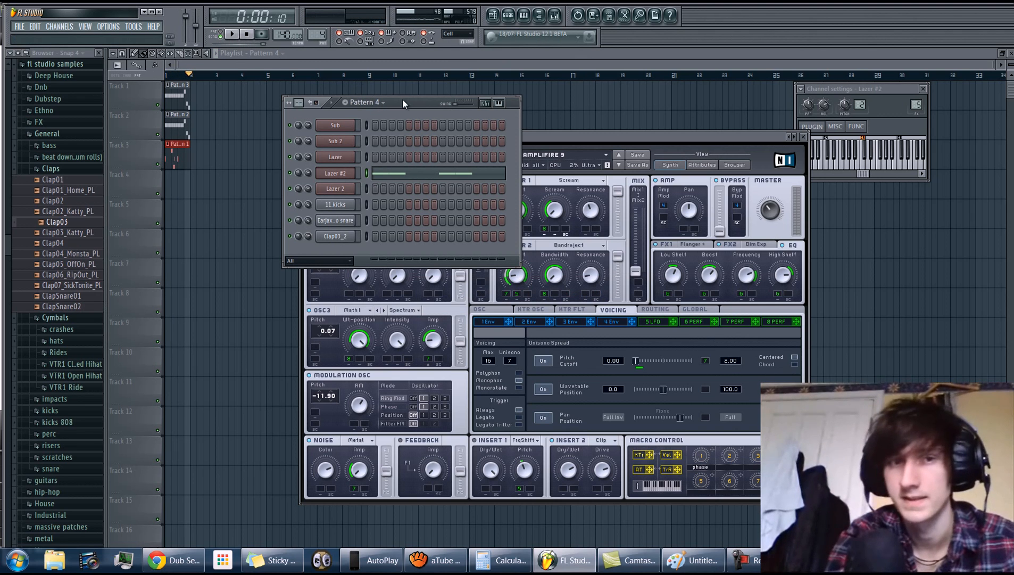
Mute Tracks 2 and 3 in the playlist and play Track 1 alone from the start of bar 1
click(382, 105)
click(403, 99)
click(186, 67)
scroll(184, 71, up, 7)
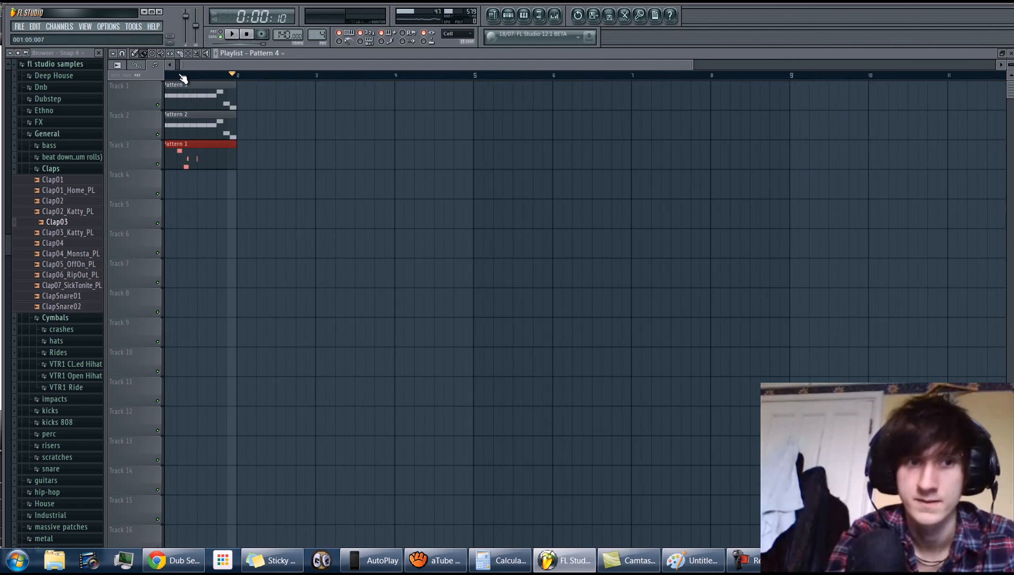
click(168, 76)
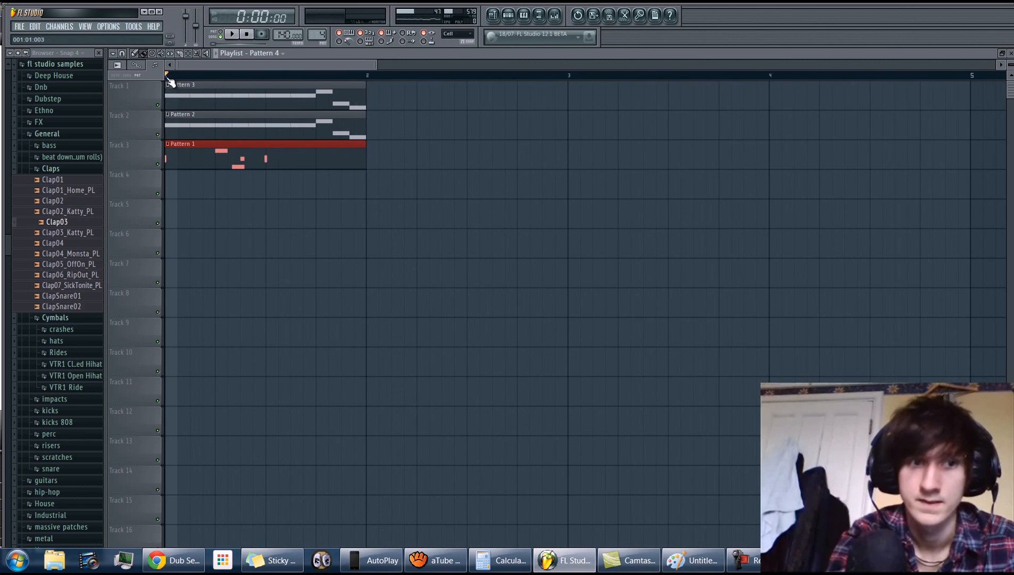
click(158, 134)
click(159, 164)
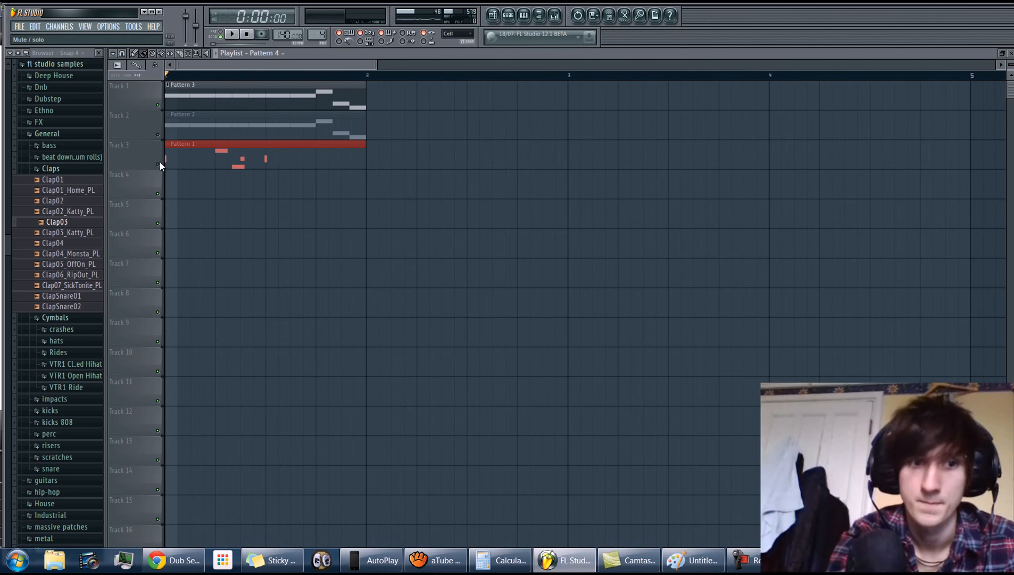
click(233, 35)
Mute Track 1, unmute Track 2 and audition its pattern from the start with the channel rack open
click(159, 105)
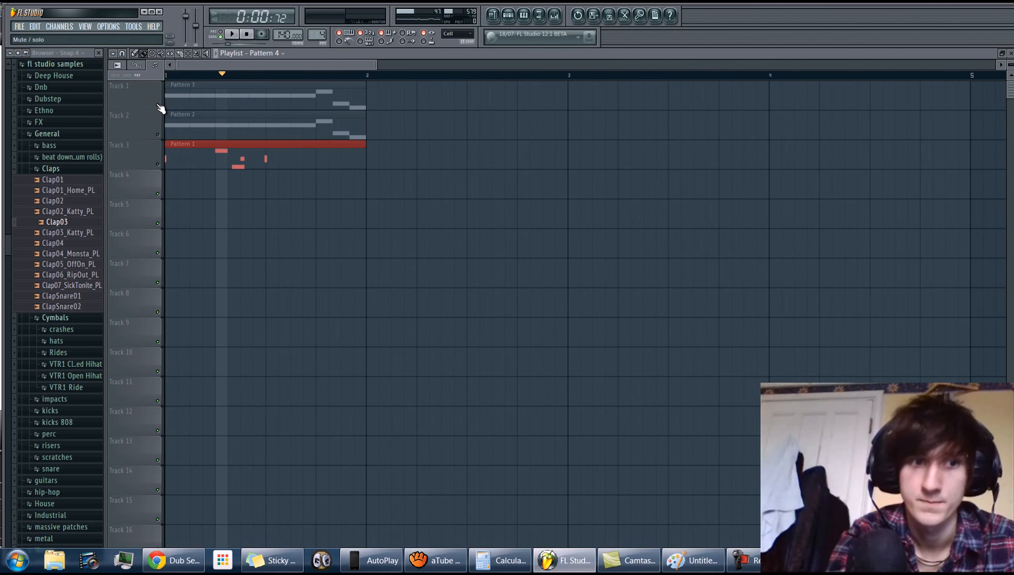
click(157, 134)
click(508, 16)
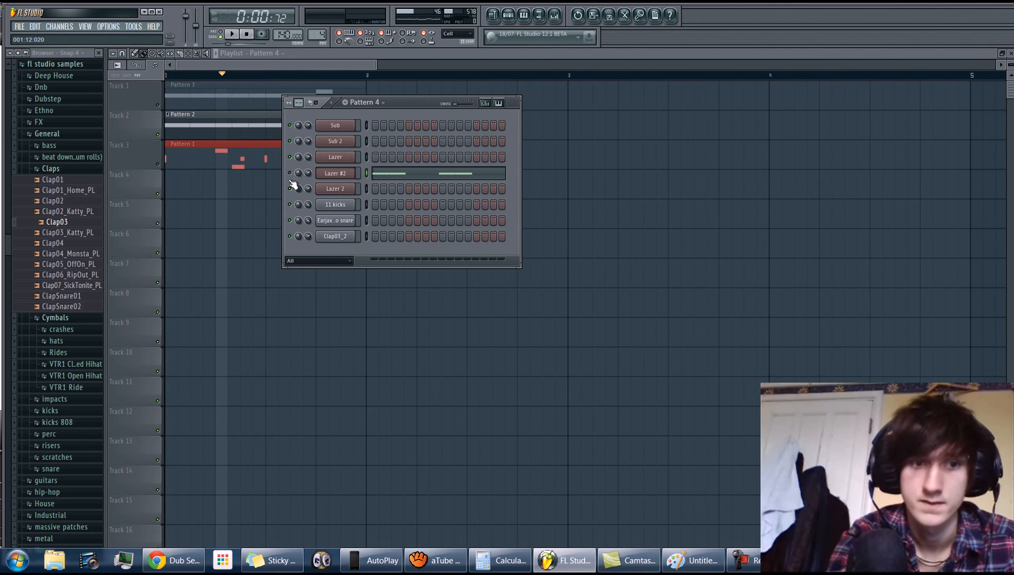
click(246, 34)
click(233, 34)
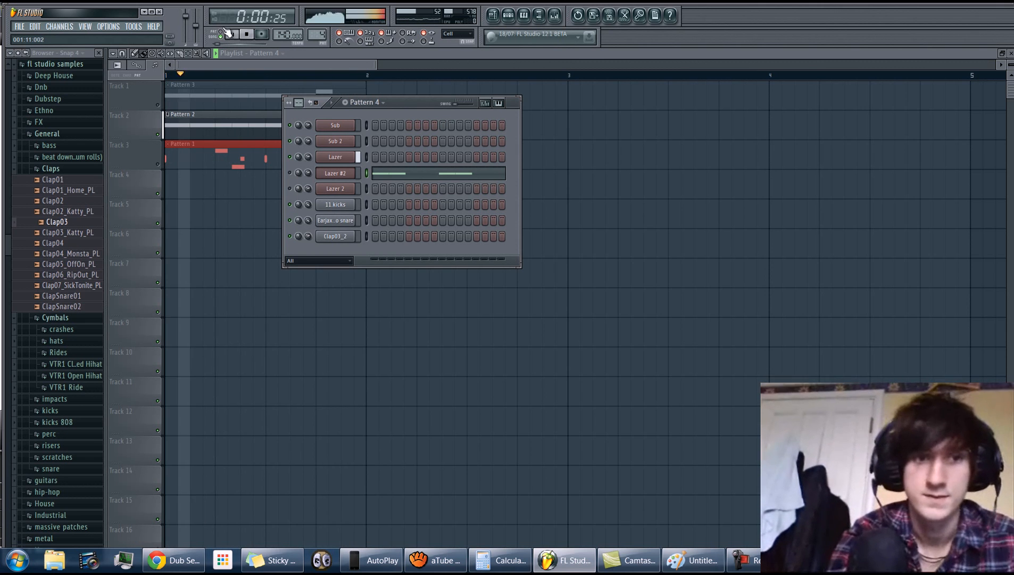
click(246, 34)
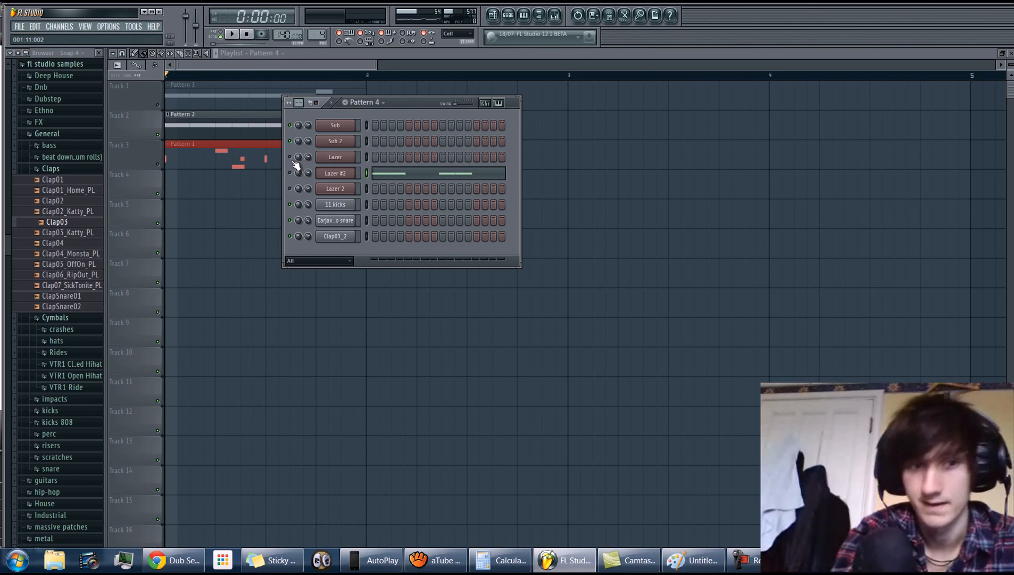
click(233, 35)
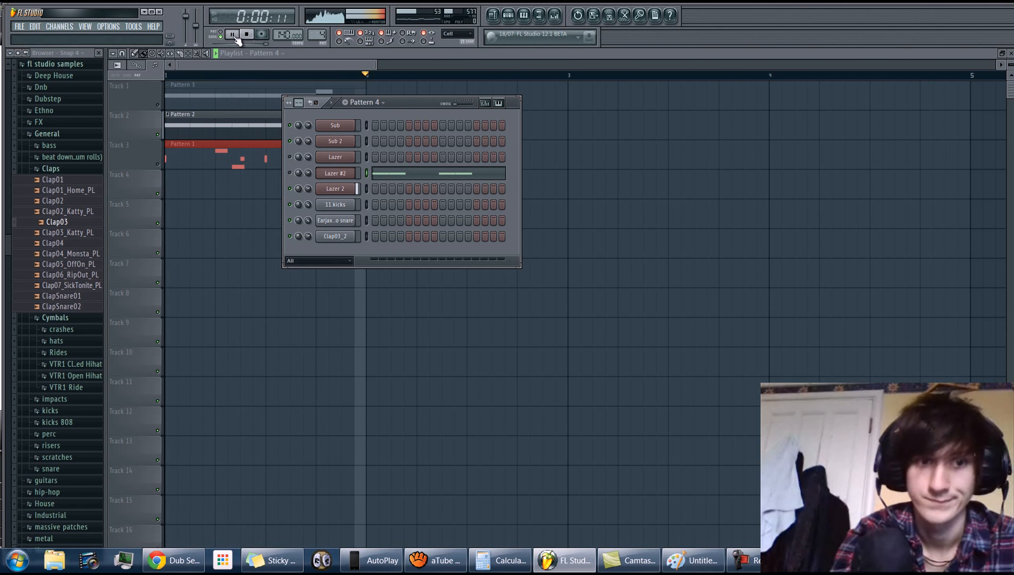
click(234, 36)
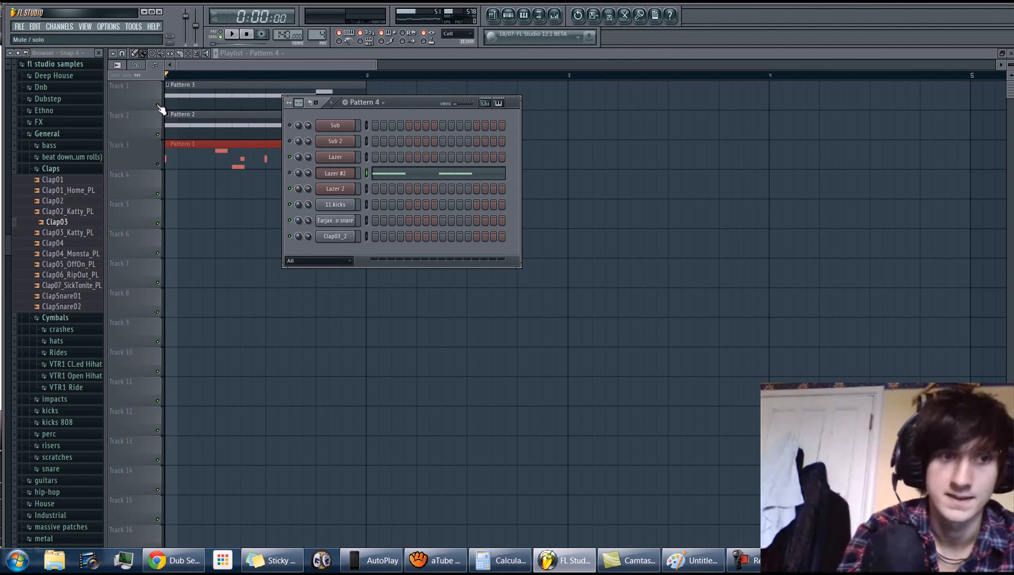
Inspect the effects loaded on the Massive mixer track, then close the open windows
click(554, 15)
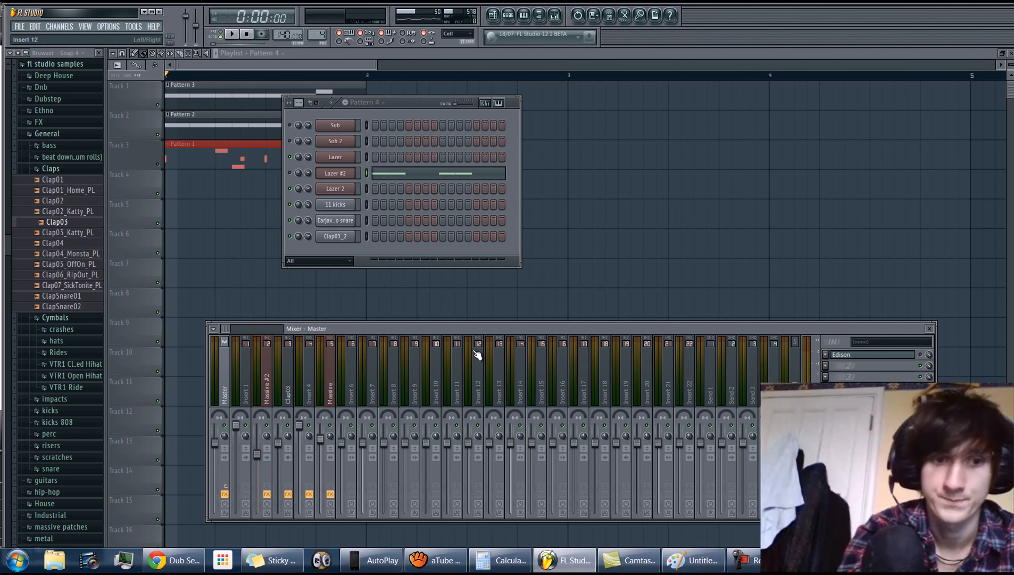
click(330, 372)
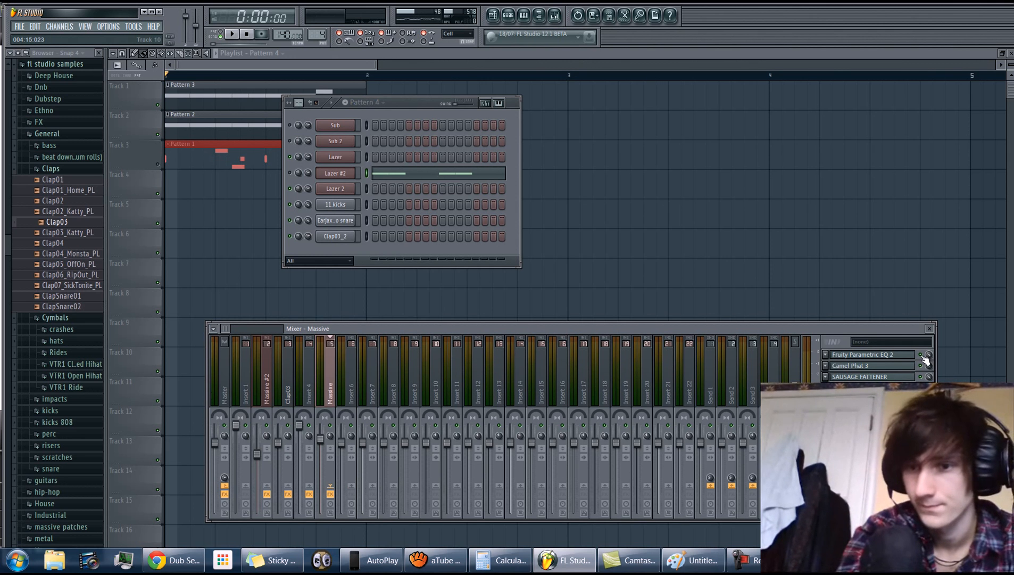
click(425, 108)
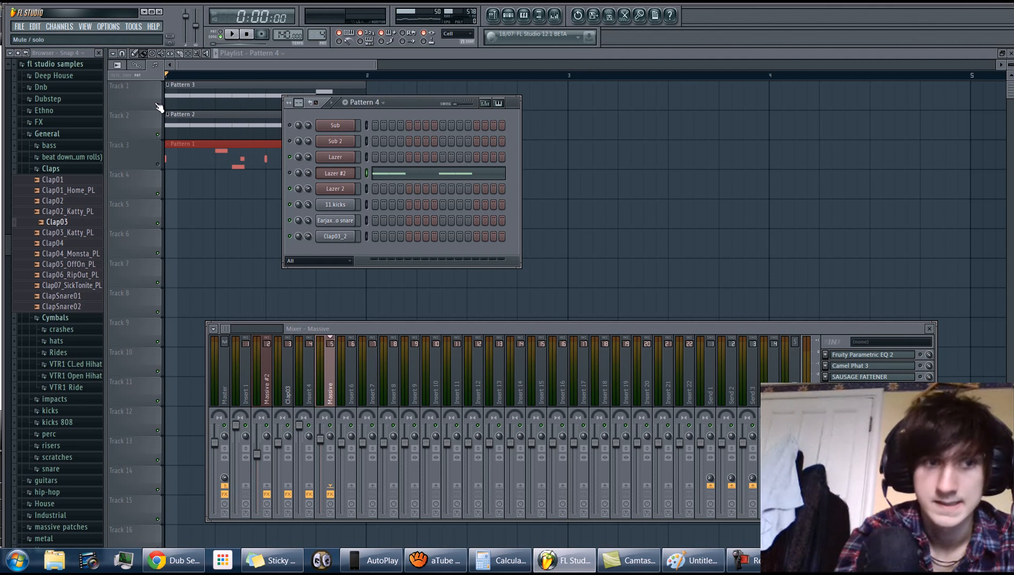
key(F12)
Play Track 2 by itself while displaying the piano roll and channel rack, then stop playback
click(232, 34)
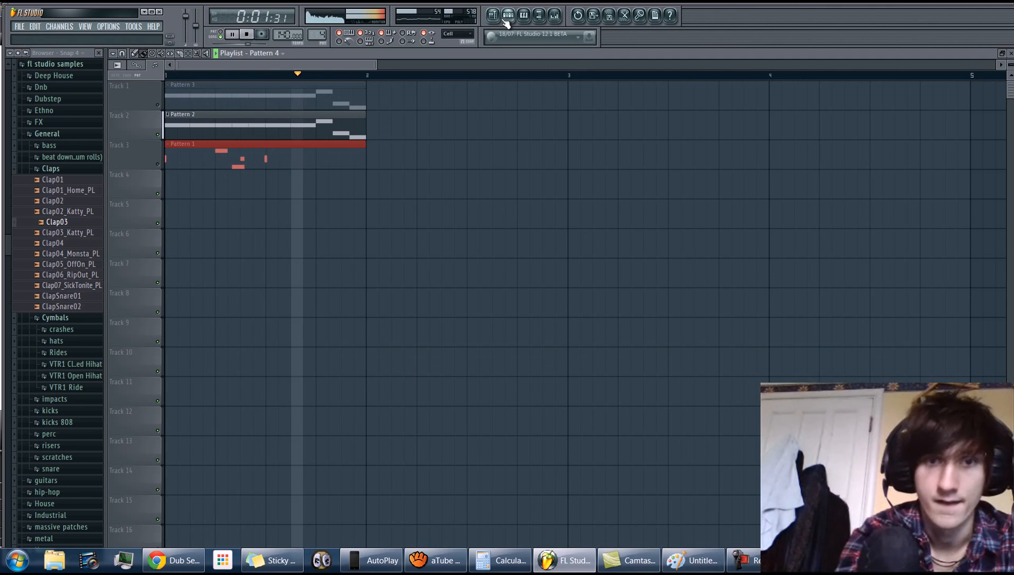
key(F7)
key(F6)
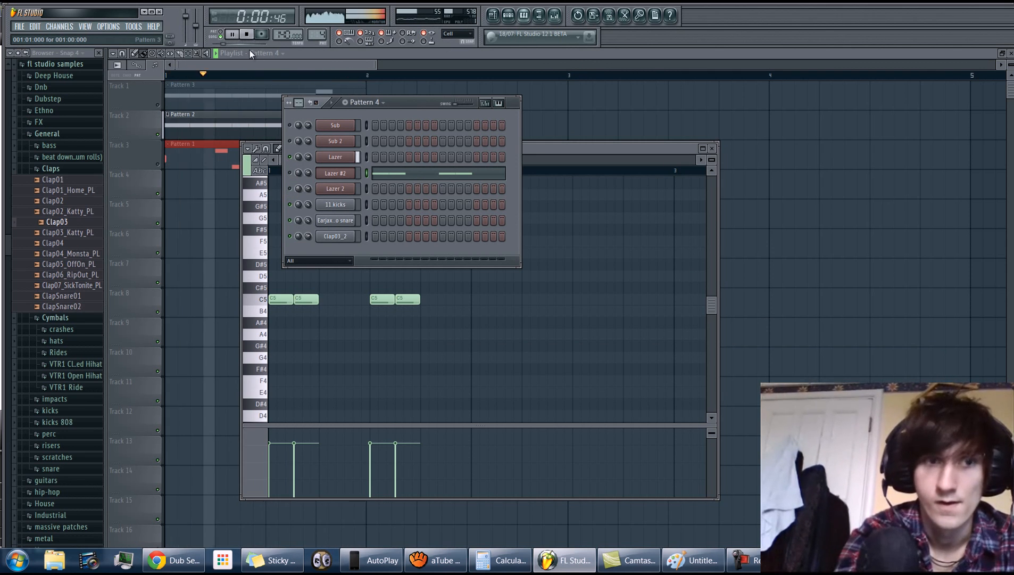
click(246, 34)
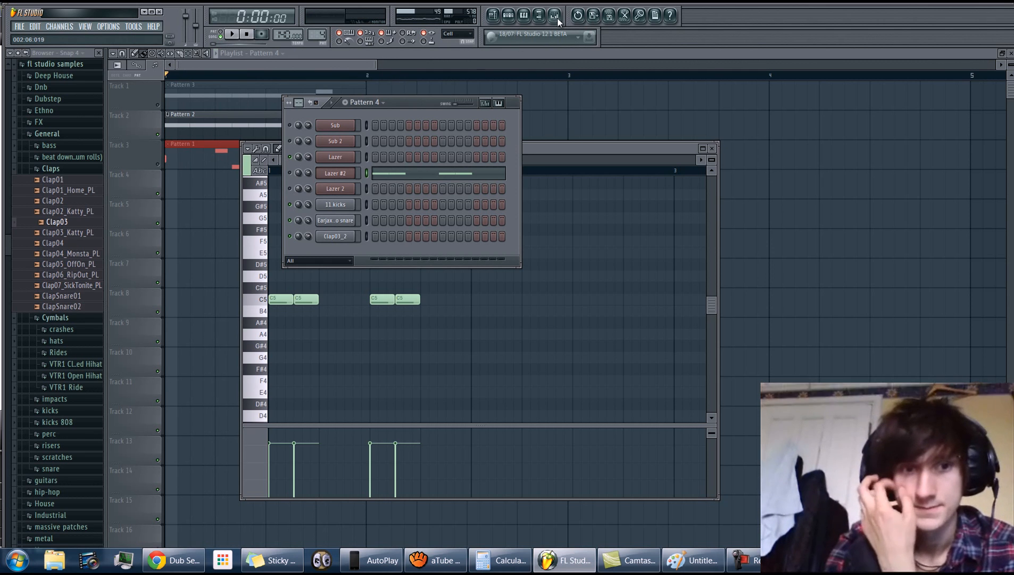
Insert a new Massive channel above the Sub channel and switch to Pattern 5
click(378, 105)
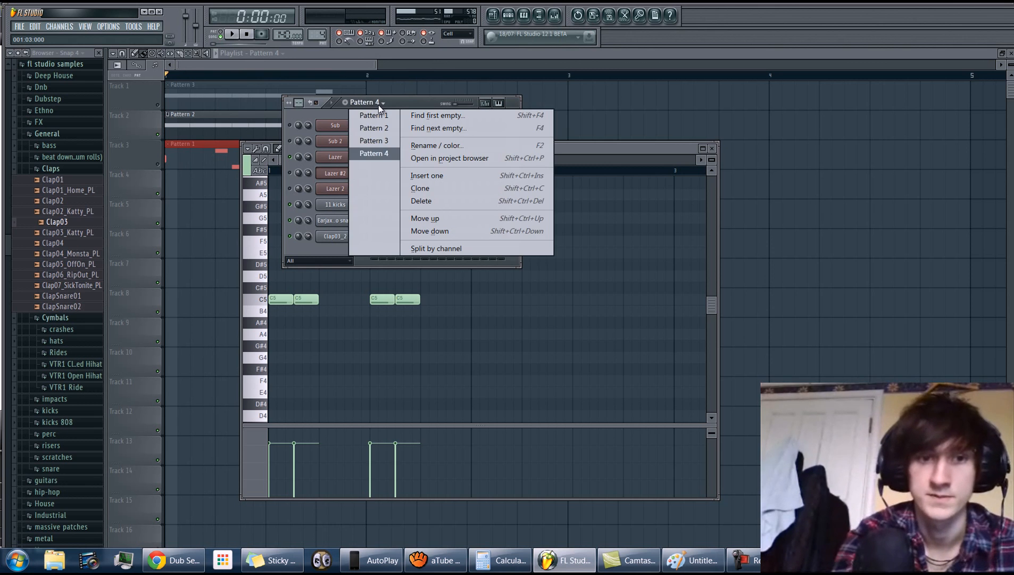
click(377, 105)
right_click(359, 127)
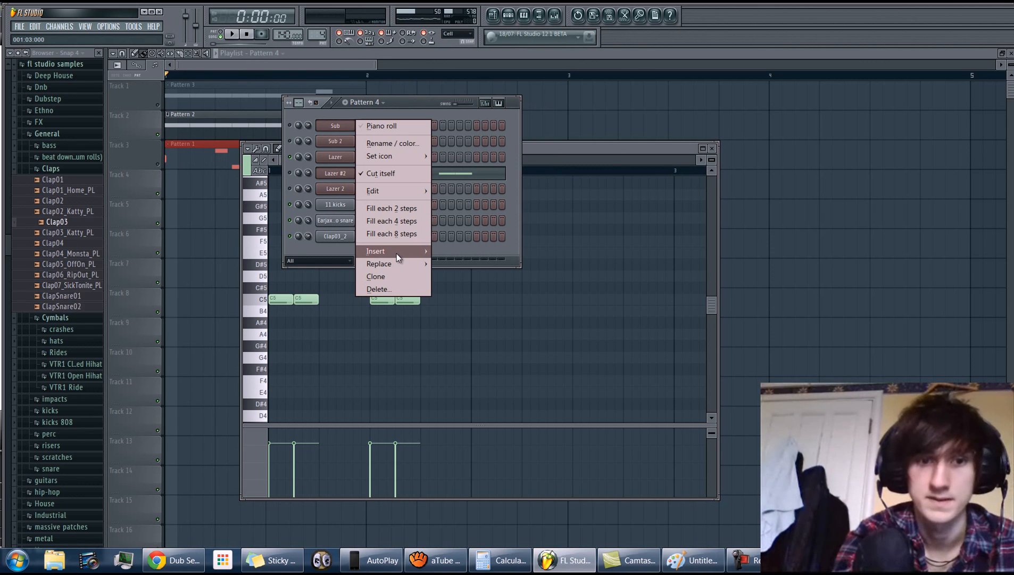
mouse_move(397, 254)
click(480, 481)
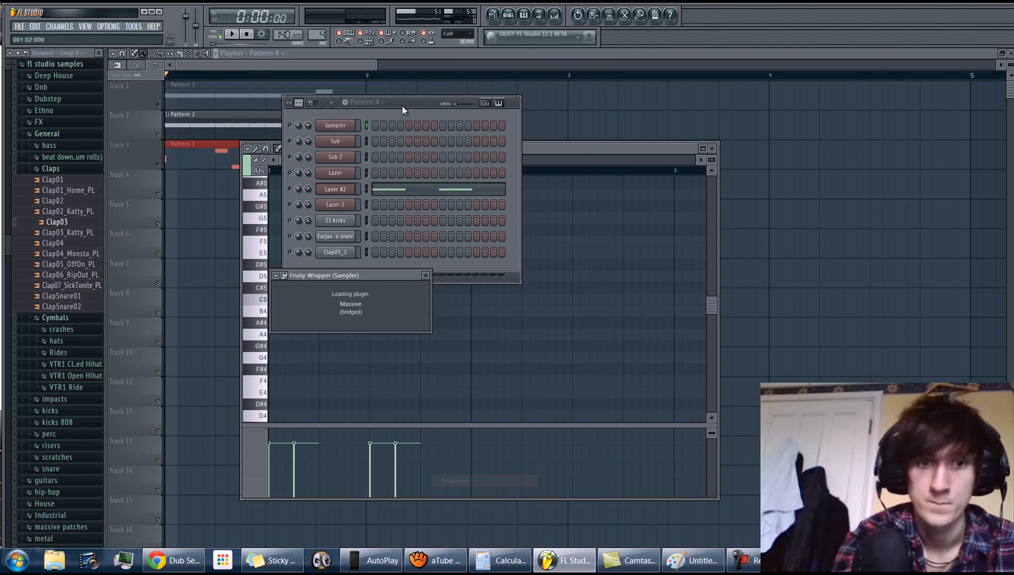
scroll(378, 104, down, 1)
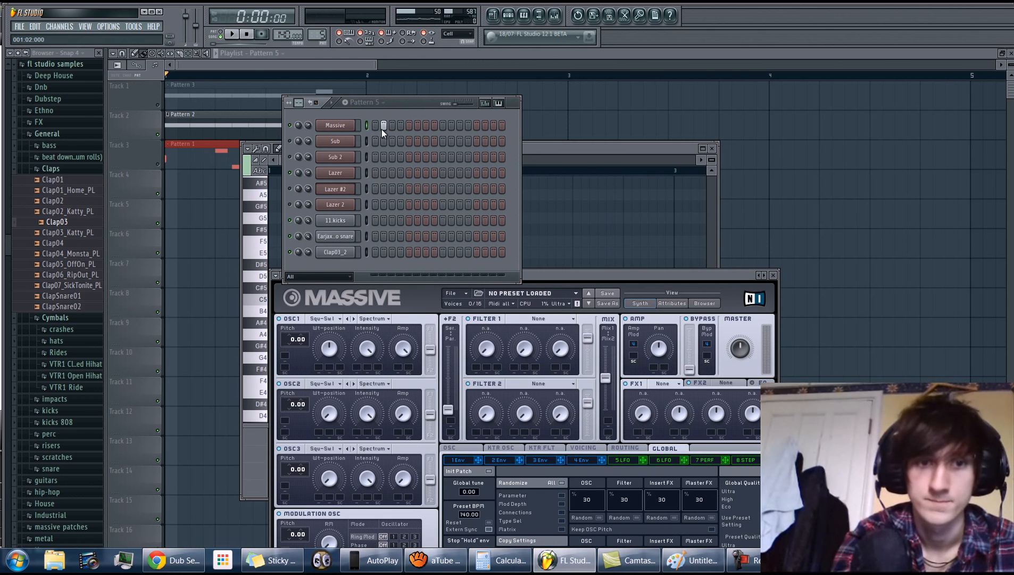
Draw a short C5 note at the start of the new Massive channel's piano roll and switch to pattern playback mode
right_click(353, 126)
click(396, 126)
drag(466, 301, 284, 304)
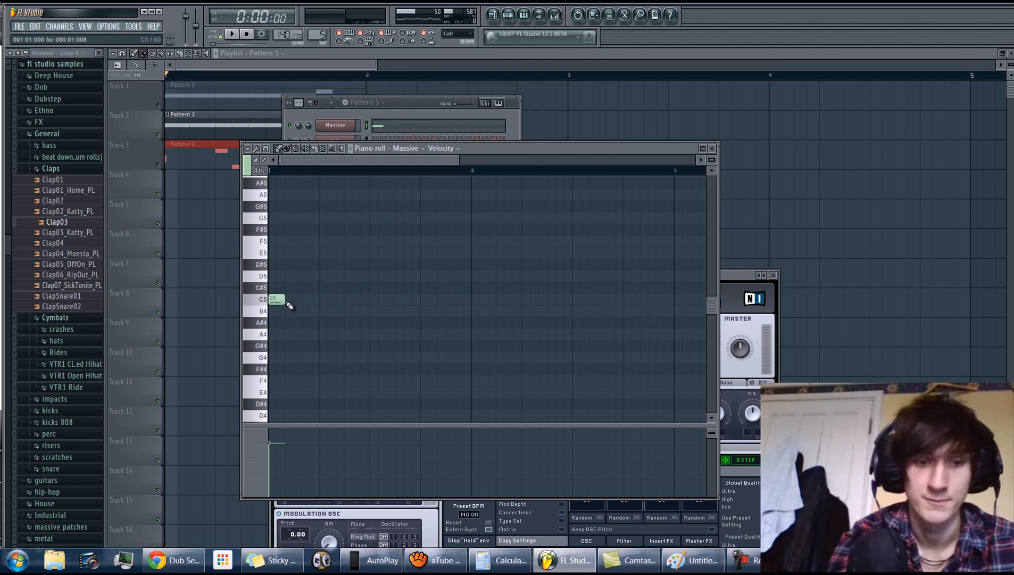
click(221, 36)
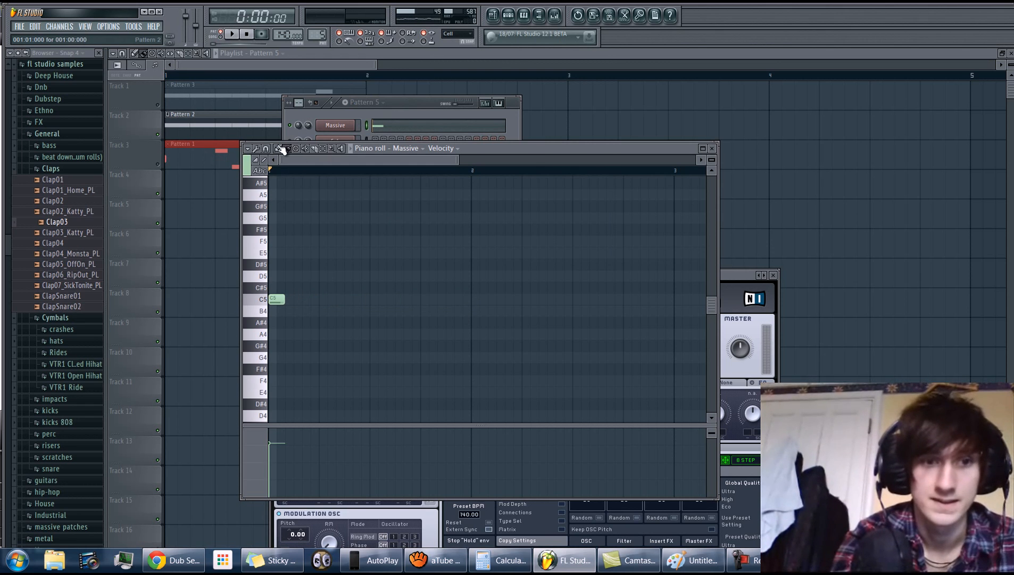
Change the piano roll's snap, lengthen the C5 note to an eighth note and add five more C5 notes directly after it
click(266, 149)
click(282, 282)
click(278, 300)
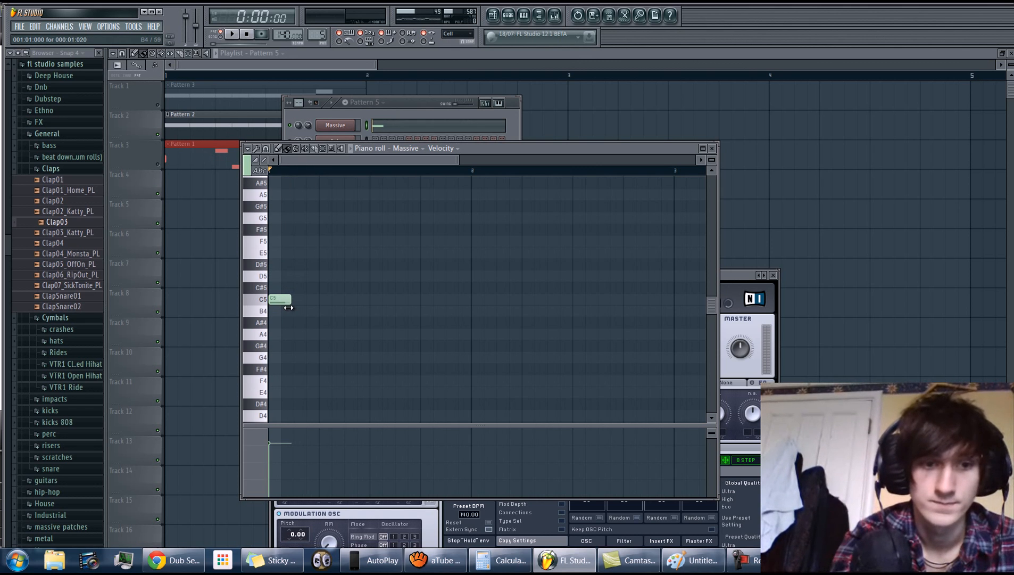
drag(297, 302, 425, 301)
Audition the Pattern 5 notes, then open the new Massive channel's synth window and move it up into full view
click(232, 34)
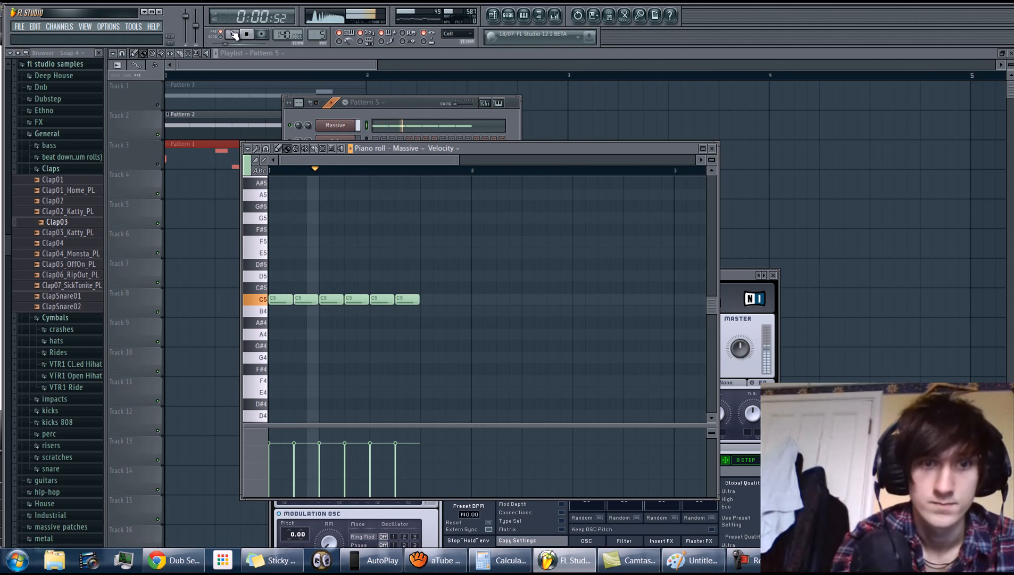
click(401, 112)
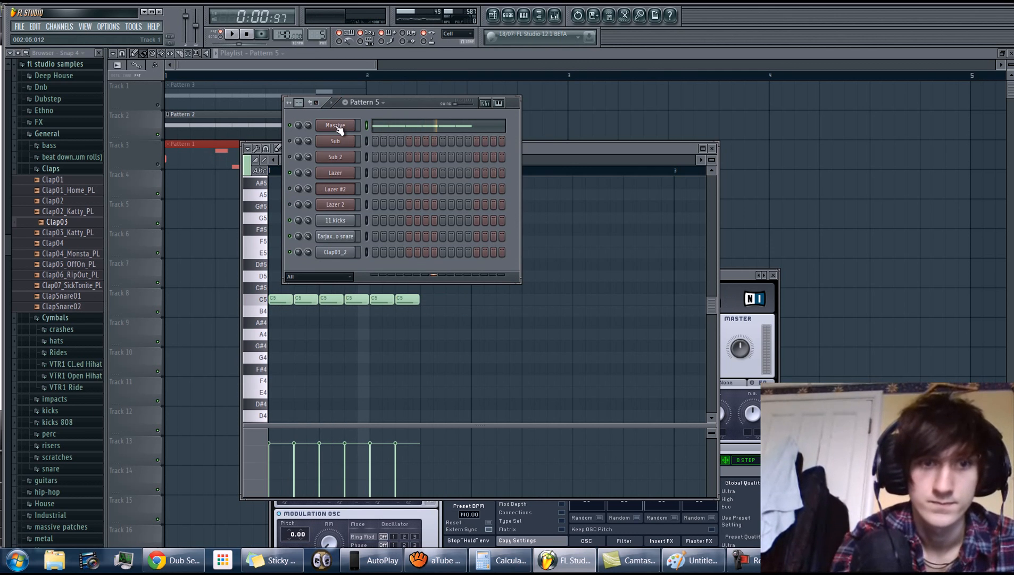
click(338, 129)
drag(457, 274, 429, 120)
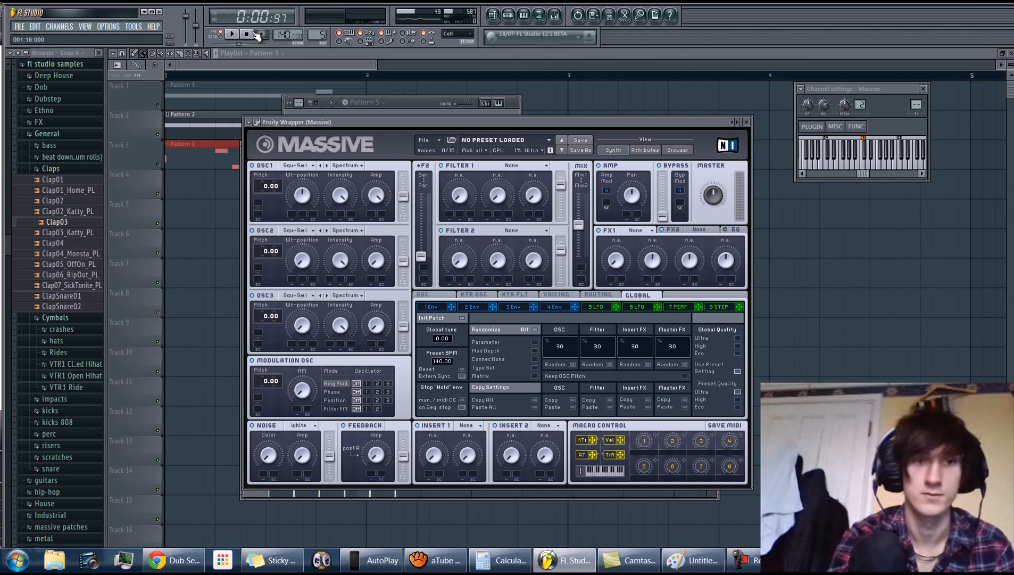
click(740, 559)
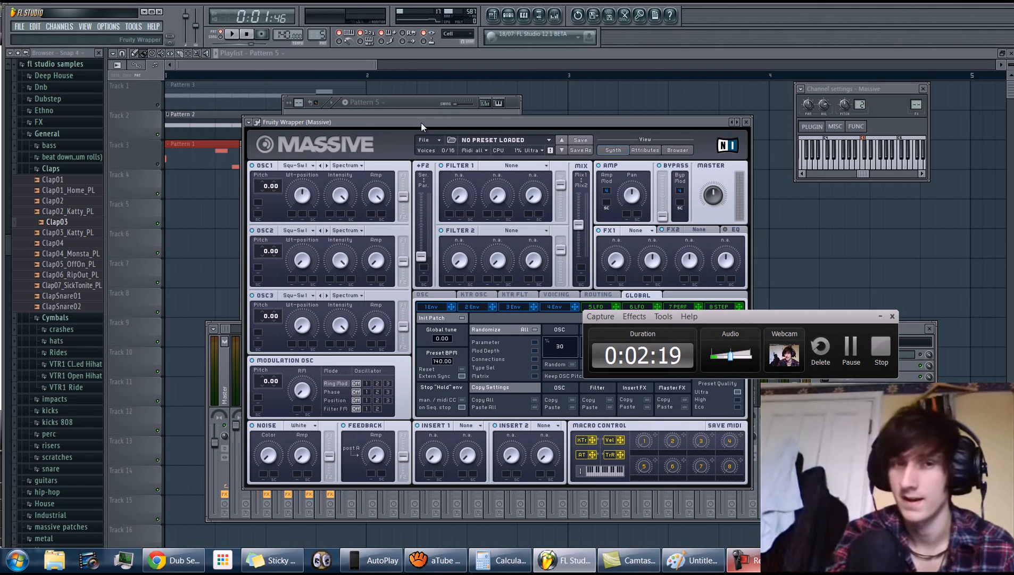
drag(782, 327, 916, 341)
Load Flanger Positive in Massive's FX1 slot, with feedback at about 0.36 and rate at about 0.94
click(645, 230)
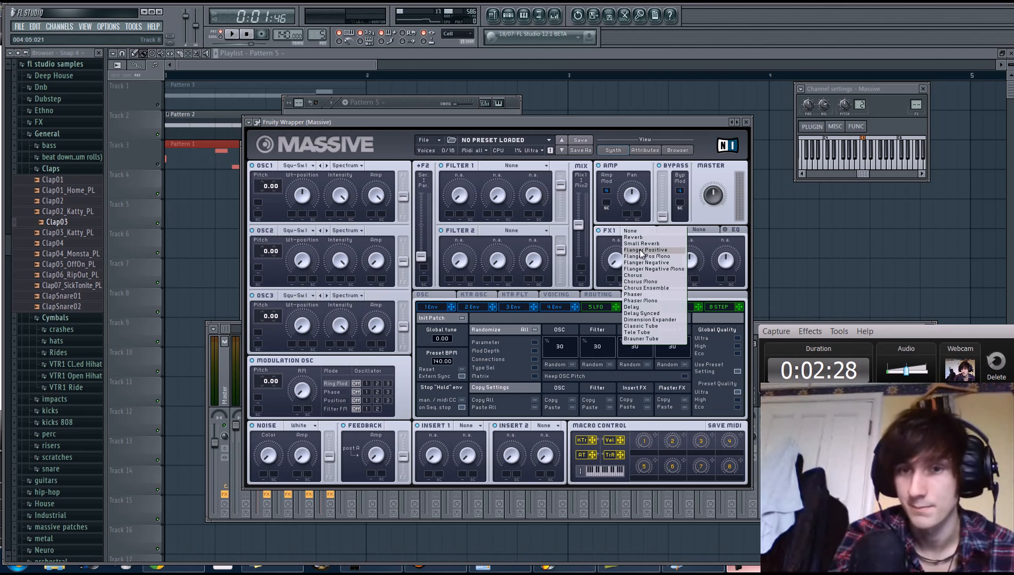
click(641, 249)
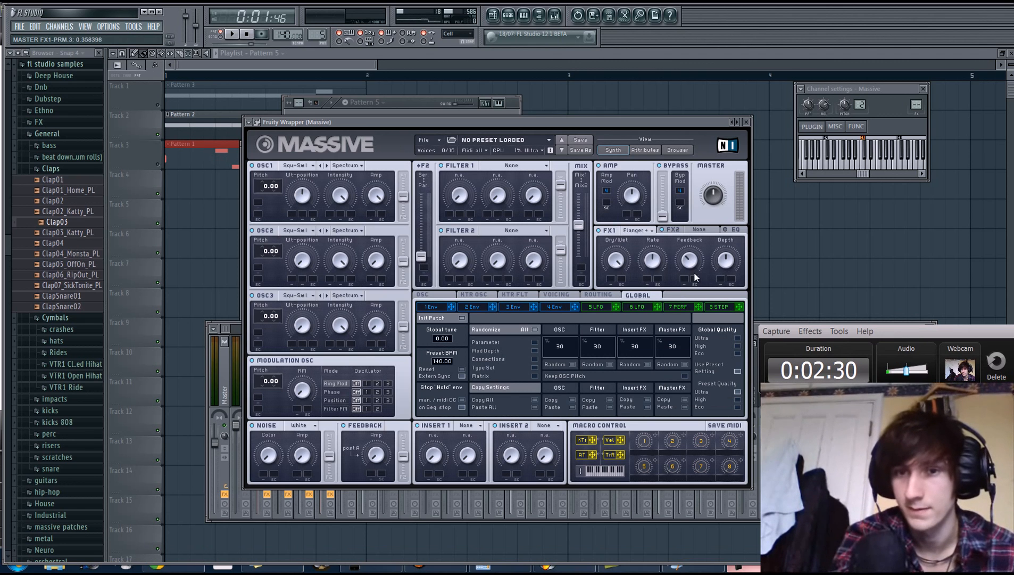
drag(652, 221, 652, 220)
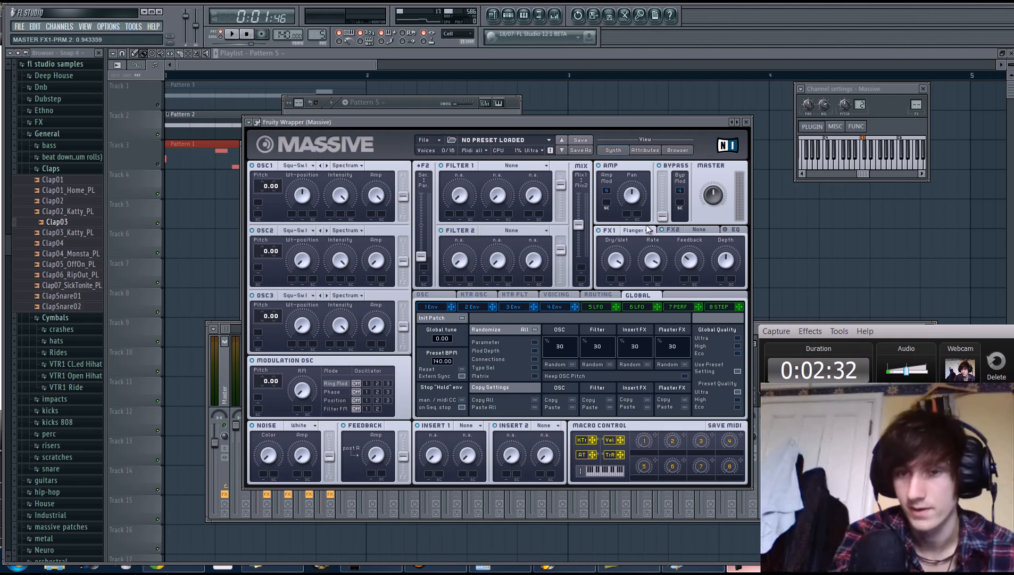
Make modulator 5 a synced Performer with ratio 1/8 and assign it to OSC1's amp, lowered to about 0.07
click(602, 306)
click(685, 320)
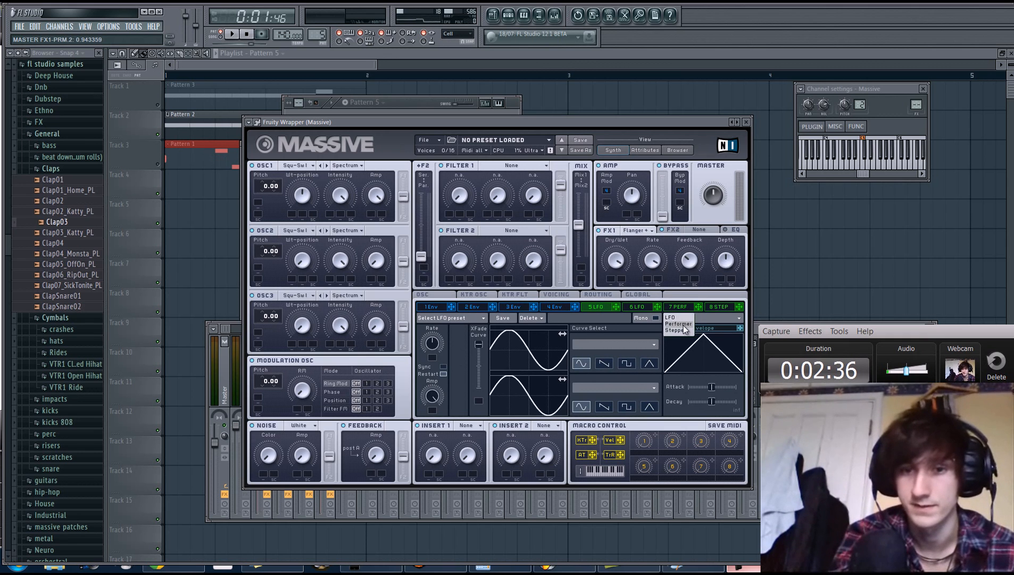
click(684, 324)
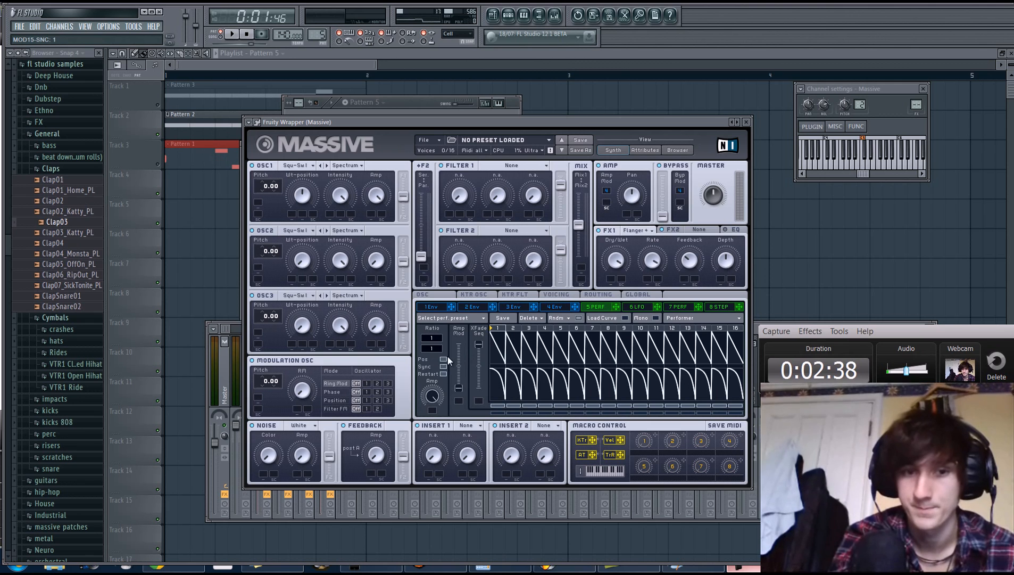
mouse_move(529, 344)
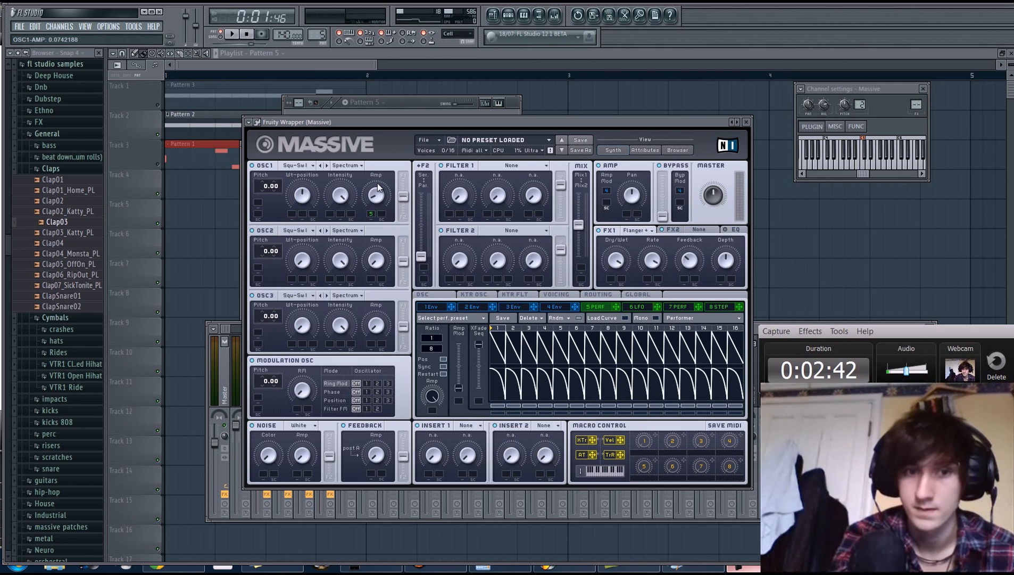
Play the pattern while setting OSC1's pitch to -12.00 and raising its Wt-position, then stop playback
click(232, 34)
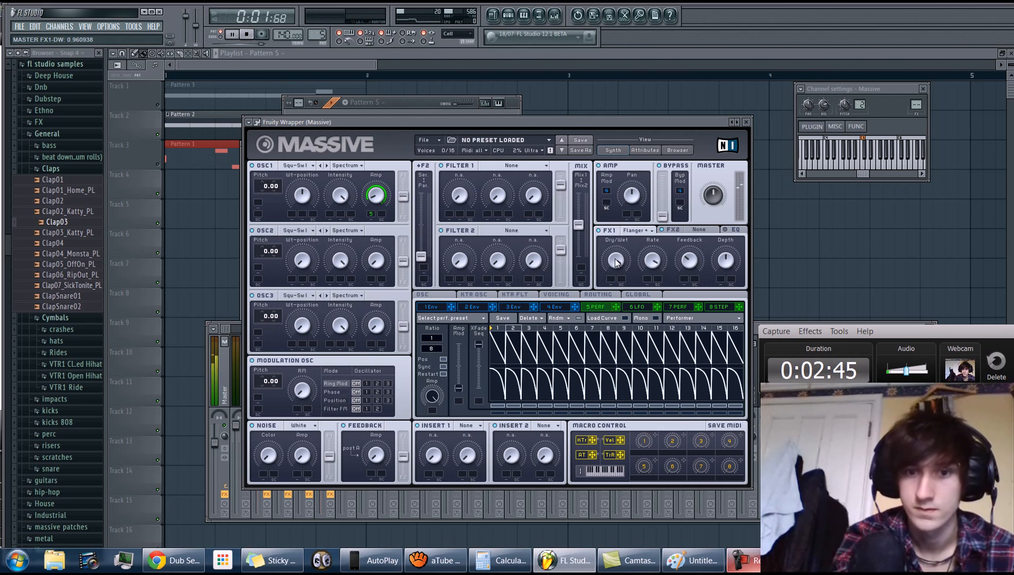
drag(268, 186, 265, 184)
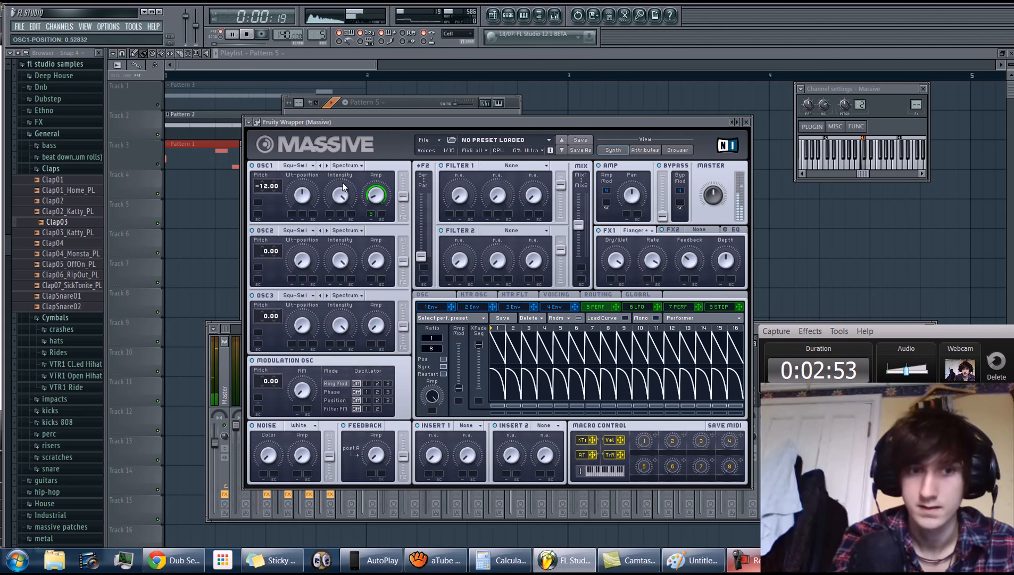
click(248, 34)
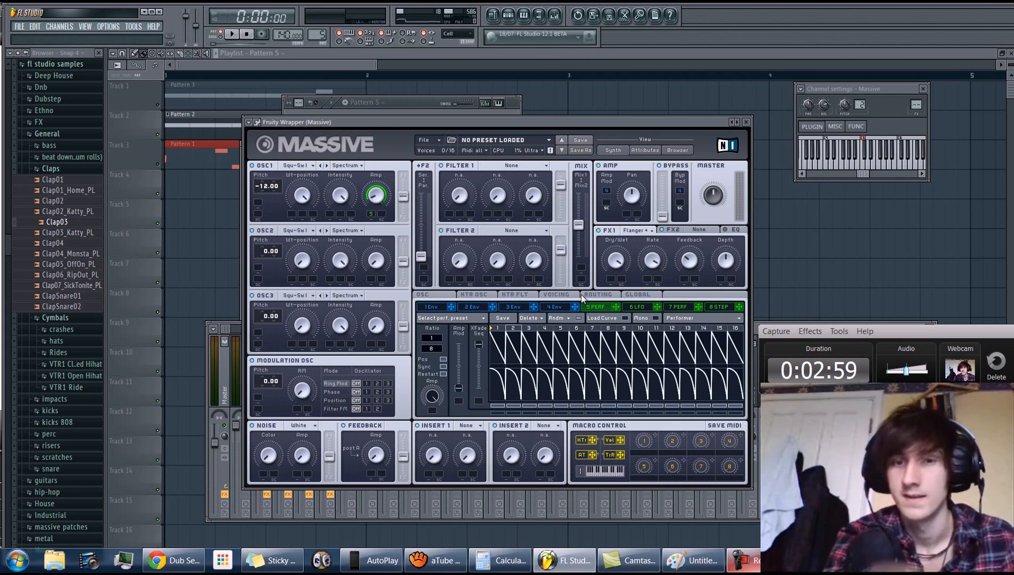
Set the voicing's unisono to 4 and enable Restart via Gate for the oscillator phases
click(567, 293)
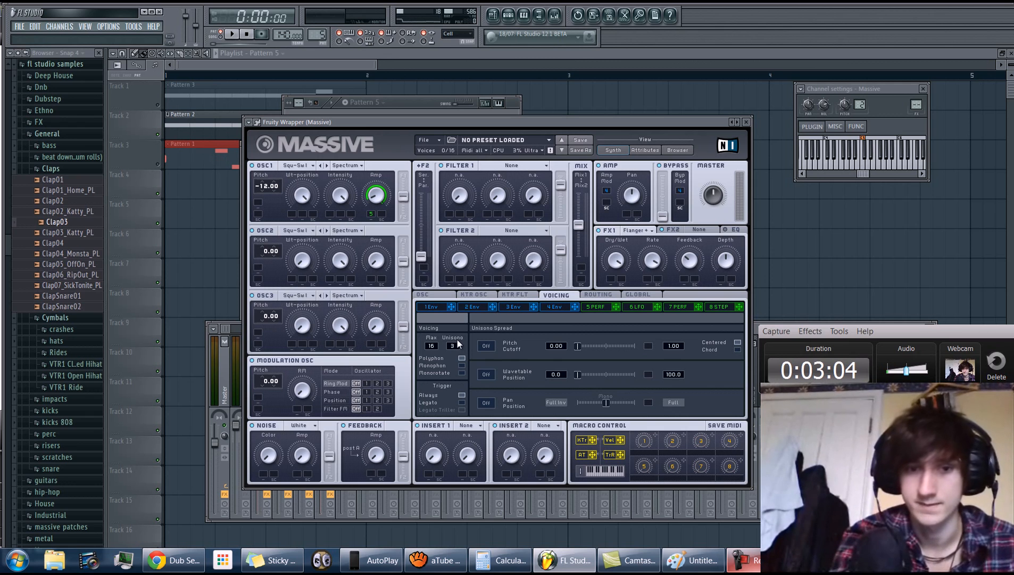
drag(460, 344, 461, 335)
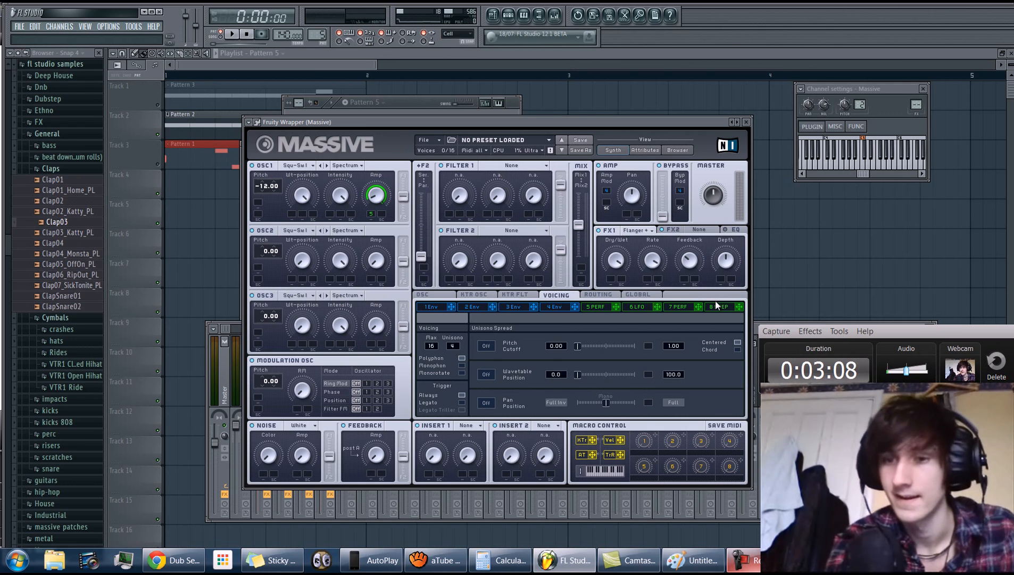
click(438, 297)
click(553, 337)
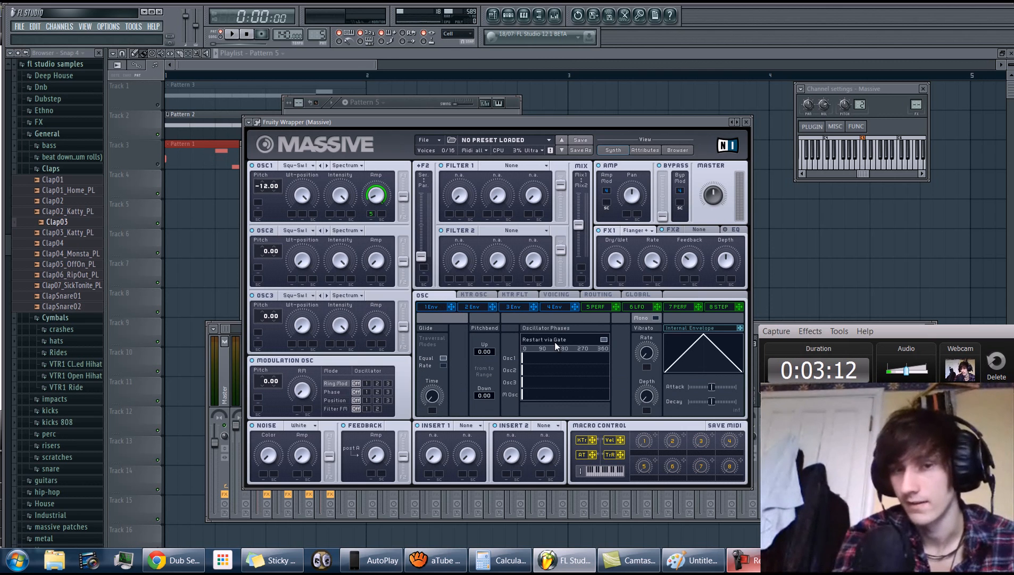
Increase the unisono voices to 7 and enable the pitch cutoff spread at about 0.10
click(550, 296)
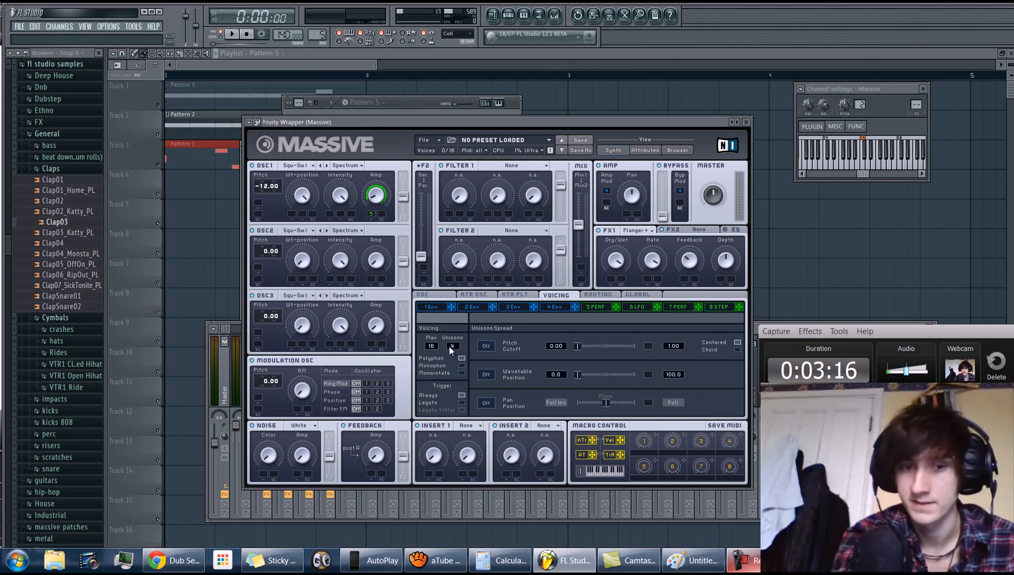
drag(457, 345, 459, 341)
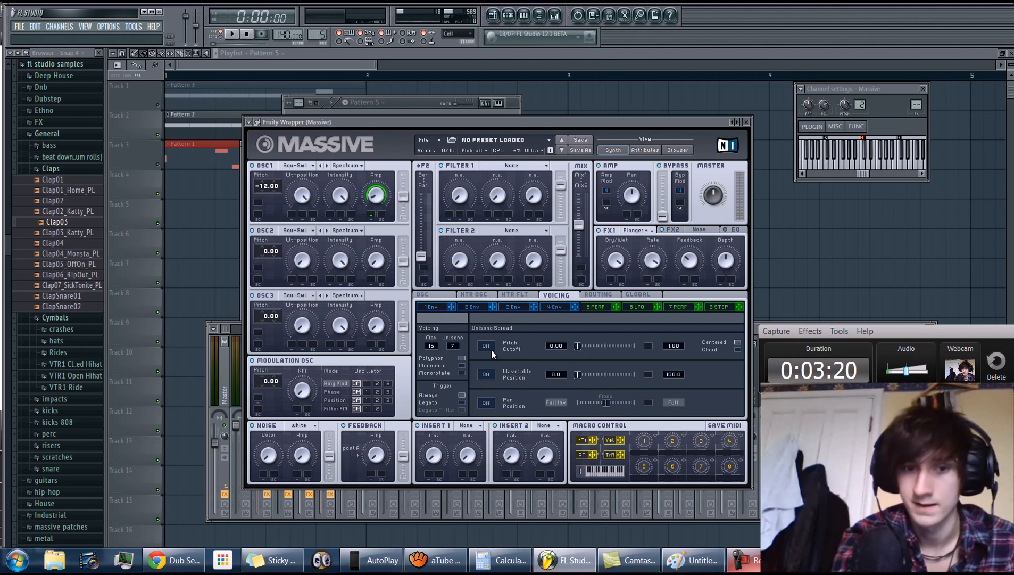
drag(577, 345, 584, 343)
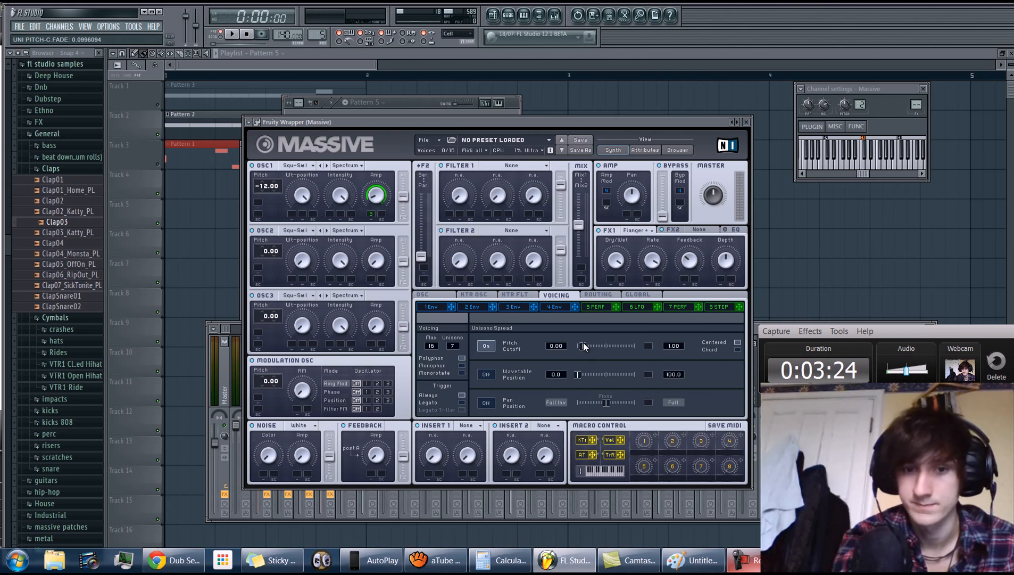
Audition the pattern while raising the unisono pitch cutoff spread to about 0.30, and stop playback
click(232, 34)
drag(582, 345, 590, 346)
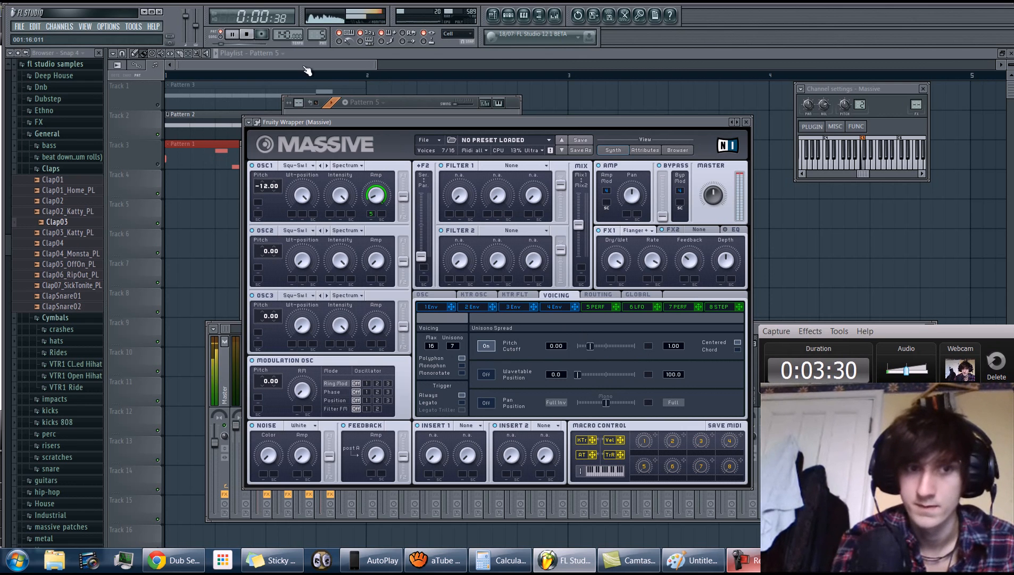
click(232, 34)
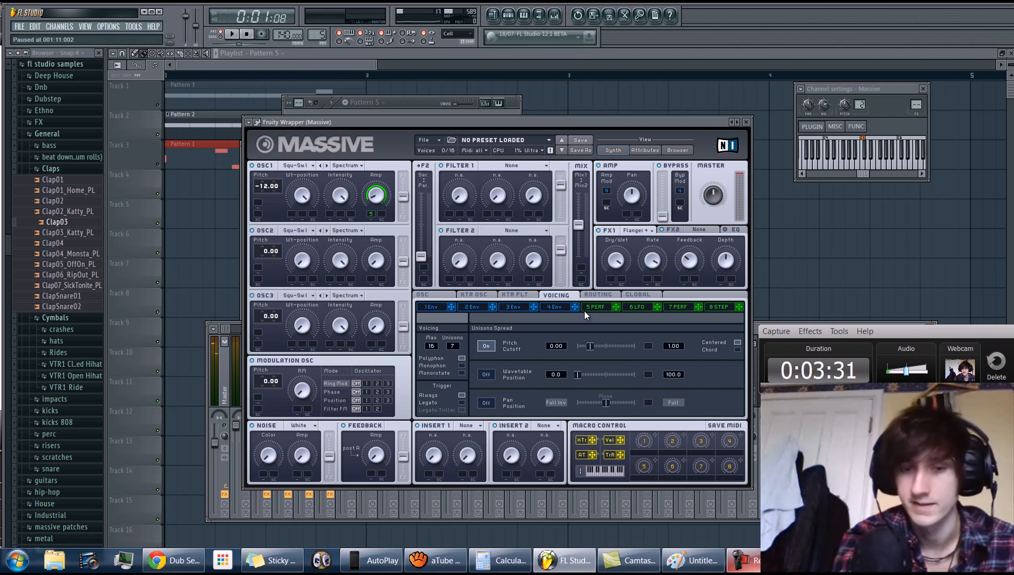
click(235, 34)
mouse_move(606, 354)
mouse_down()
mouse_move(592, 361)
mouse_move(601, 363)
mouse_up()
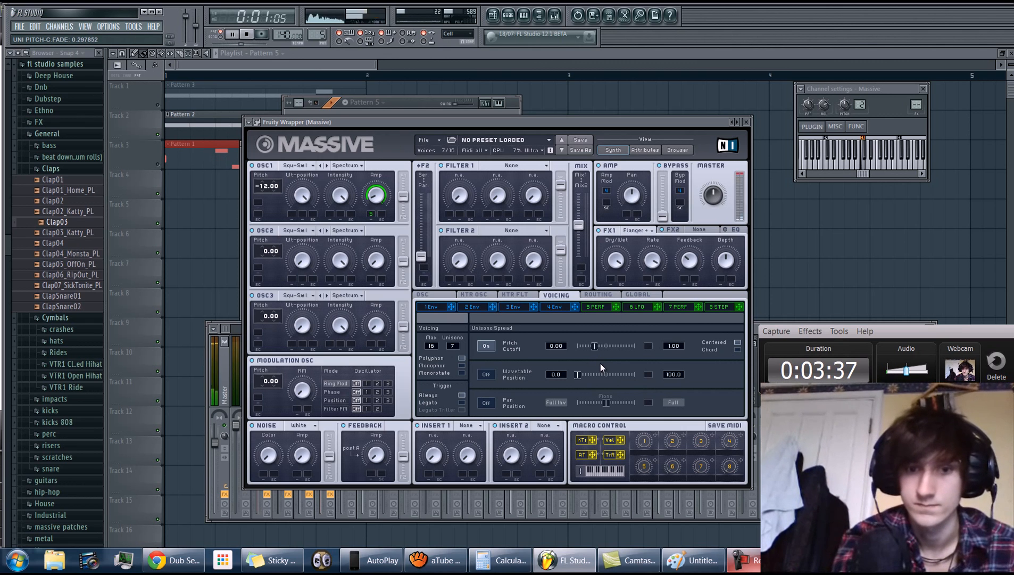
key(space)
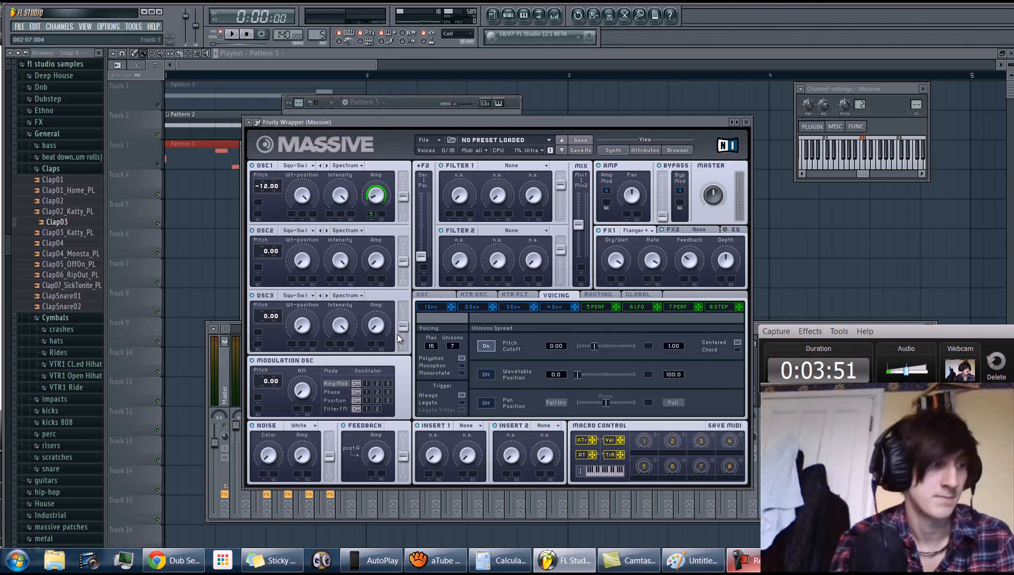
Set the OSC1 phase to about 270 and the modulation oscillator's to about 200, and load the Squelchy wavetable in OSC1
click(446, 293)
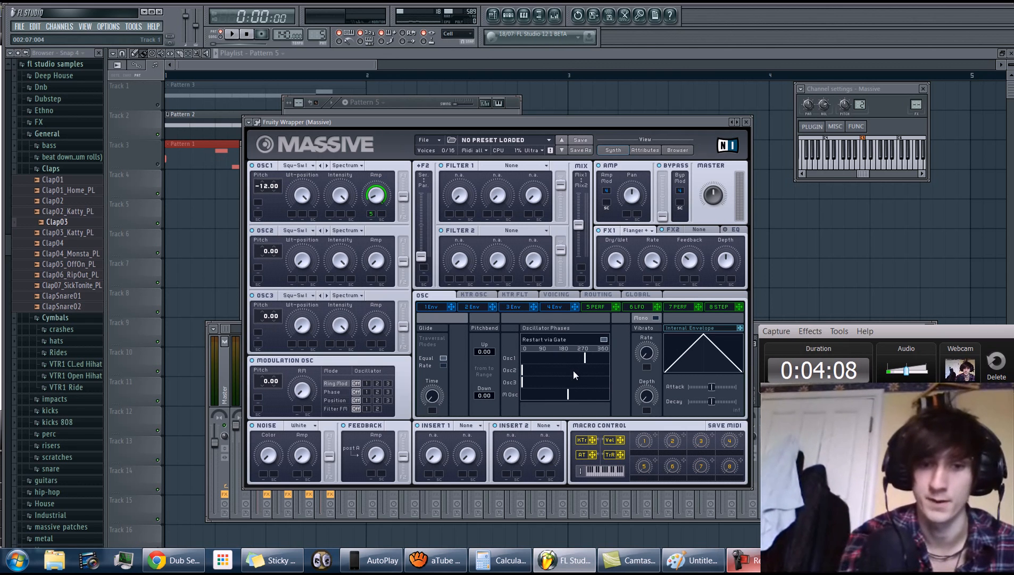
click(302, 170)
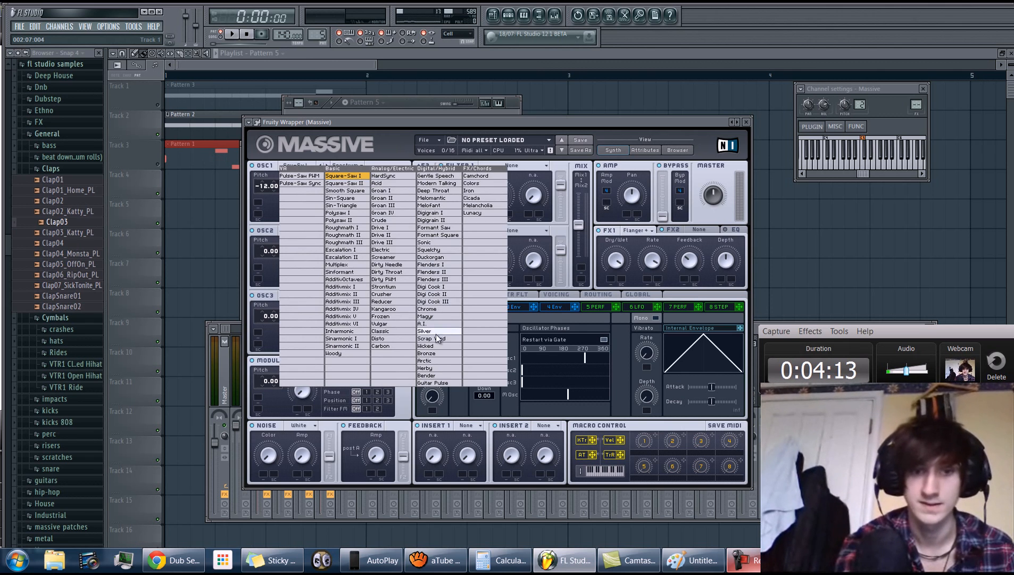
click(436, 355)
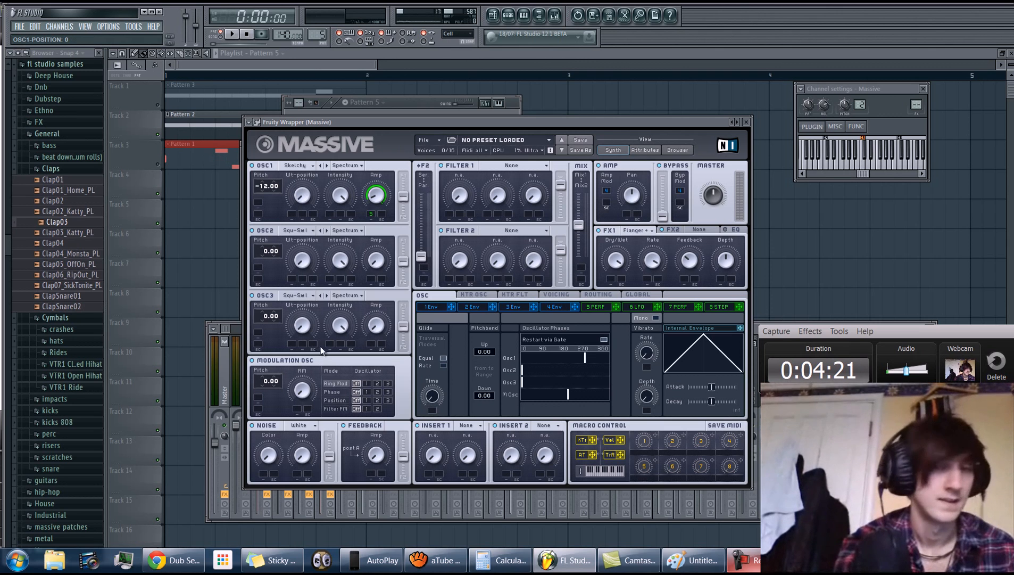
Change modulator 8 from a Stepper to a Performer and move the recorder window out of the way
click(725, 307)
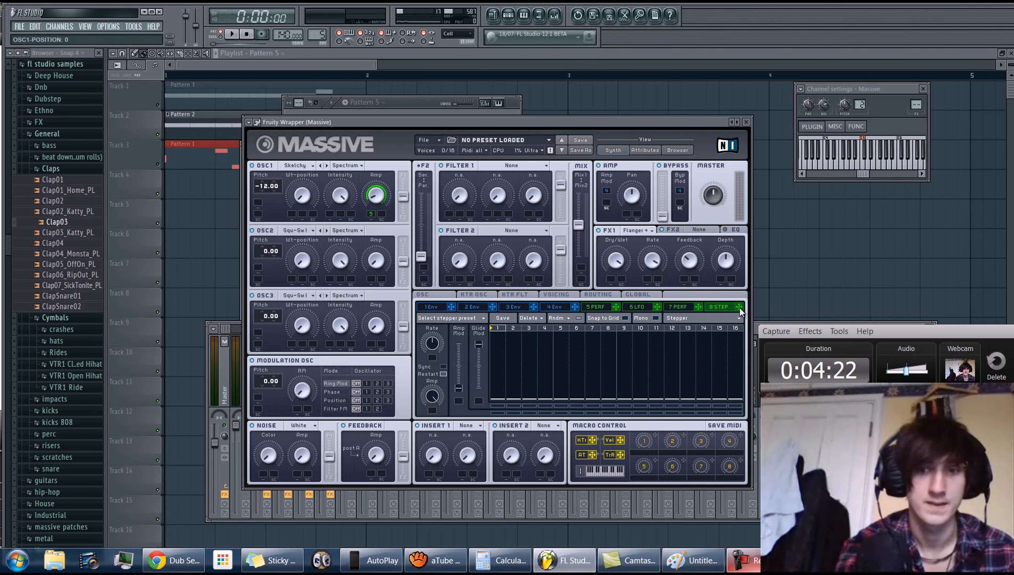
click(697, 317)
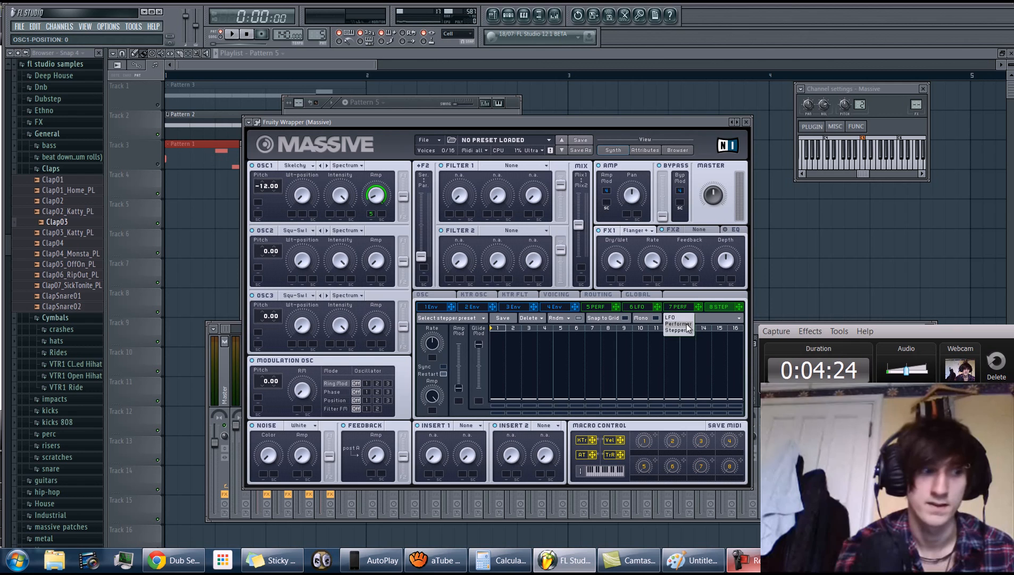
click(686, 324)
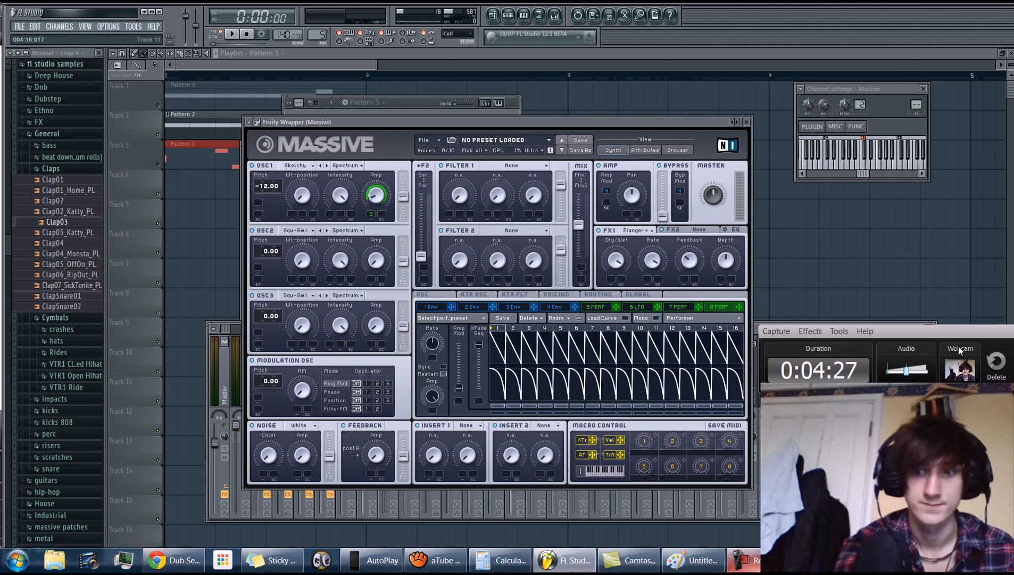
drag(957, 347, 744, 309)
click(815, 324)
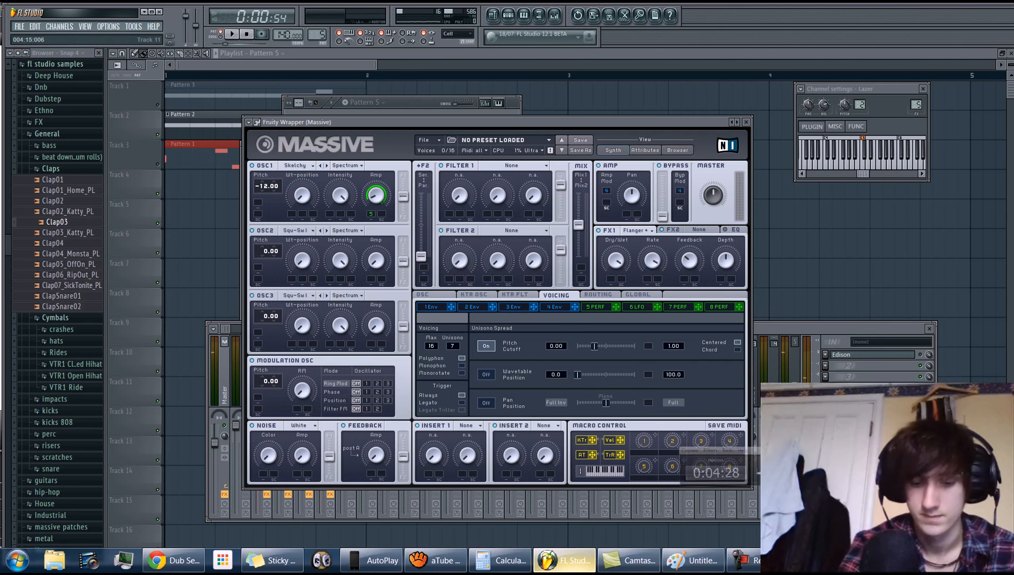
Sync modulator 8's Performer at a 1/8 ratio and briefly check its available curves
click(717, 308)
click(442, 366)
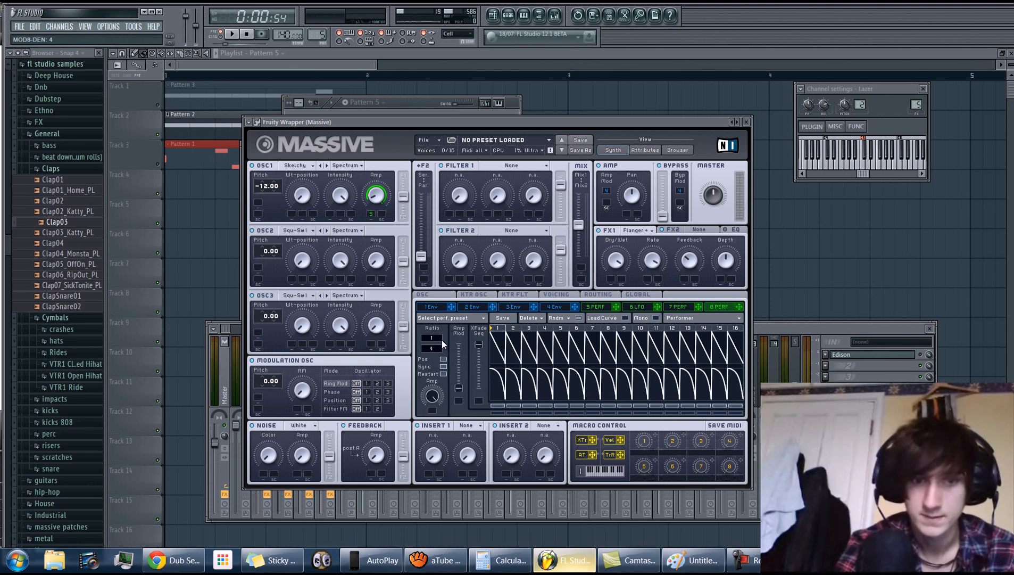
click(611, 318)
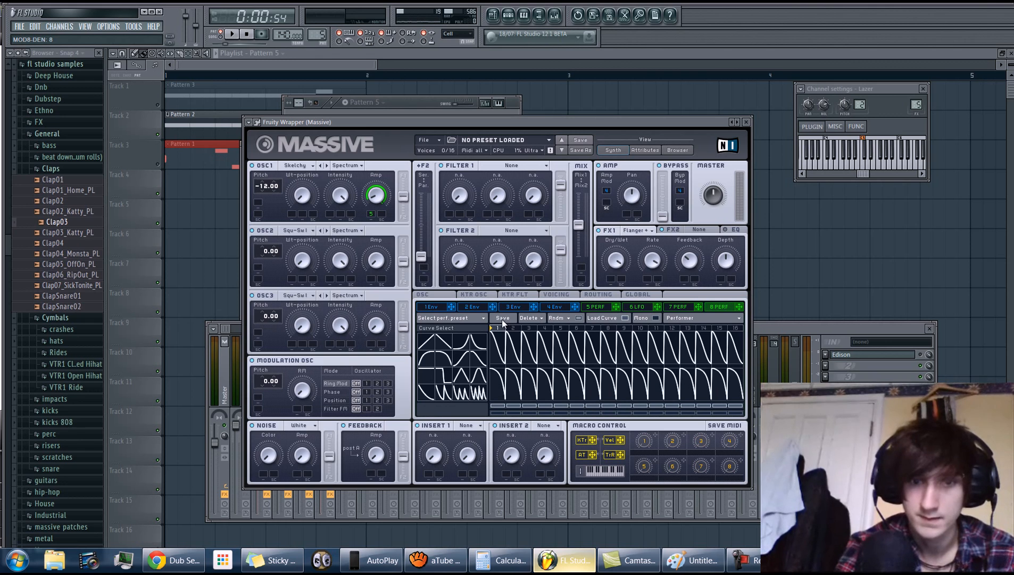
click(609, 320)
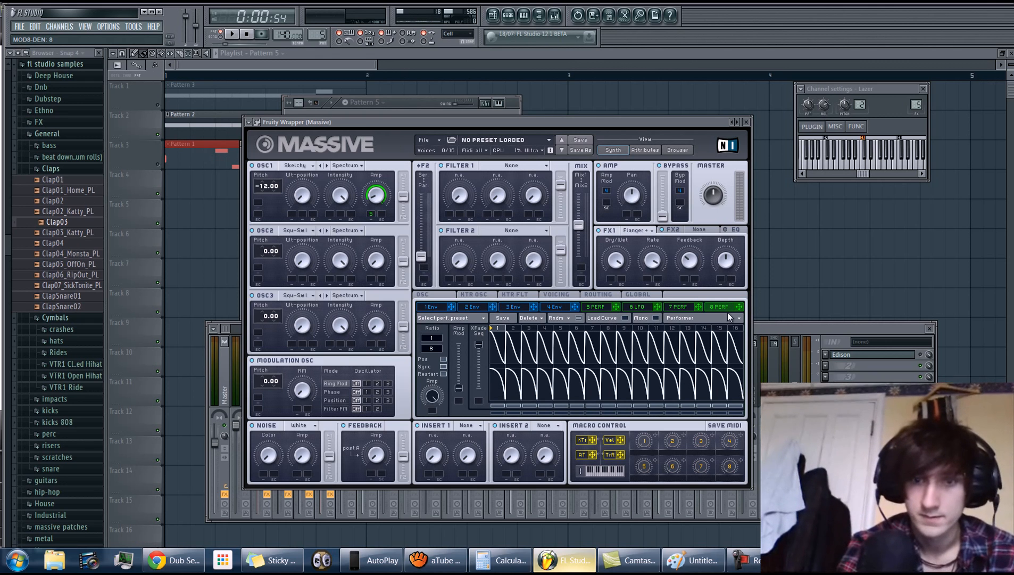
Sync modulator 7's Performer at ratio 1/2, with a falling half-height first step and all other upper-lane steps flattened to the minimum
click(680, 306)
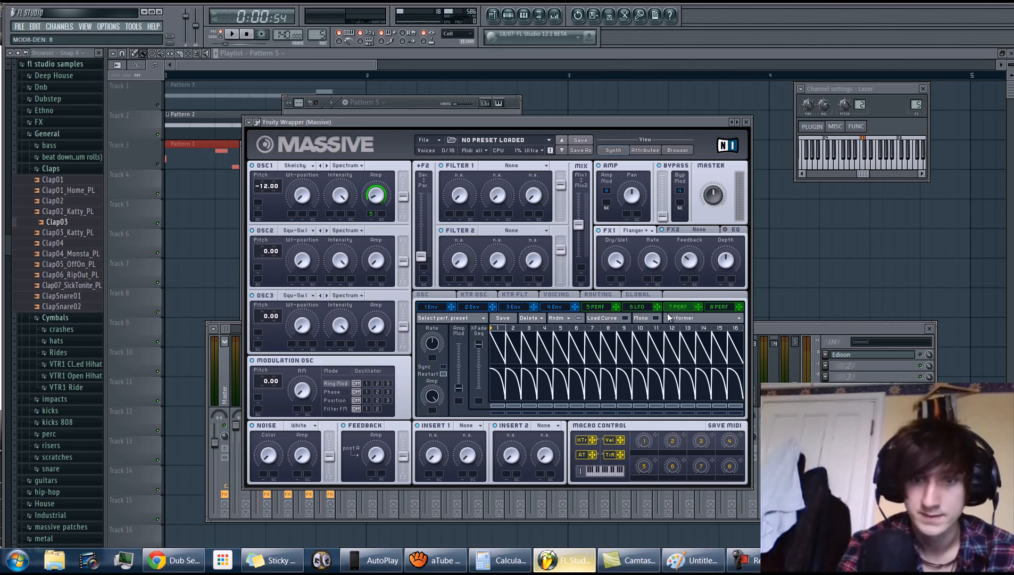
drag(434, 349, 433, 347)
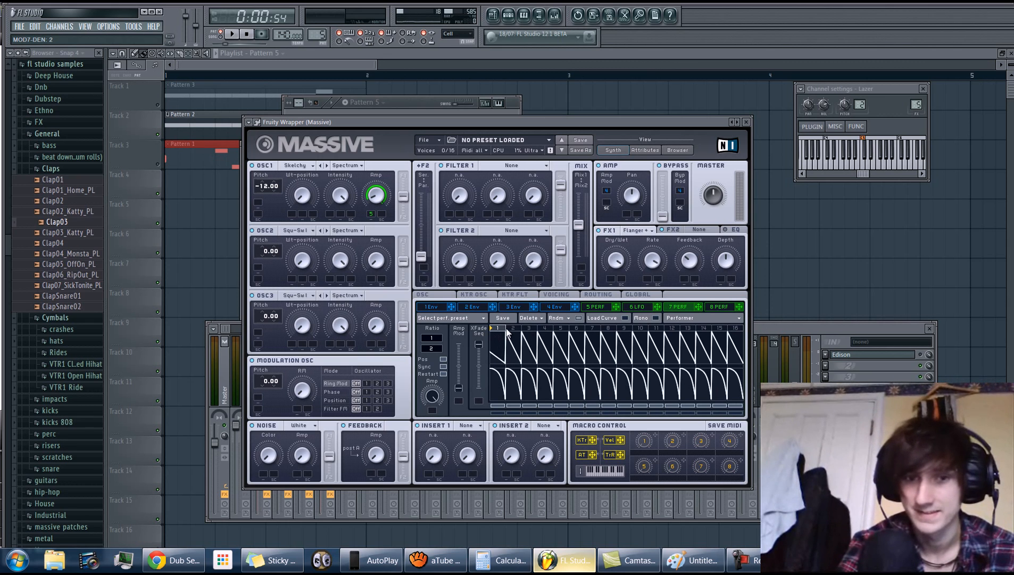
drag(519, 362, 713, 414)
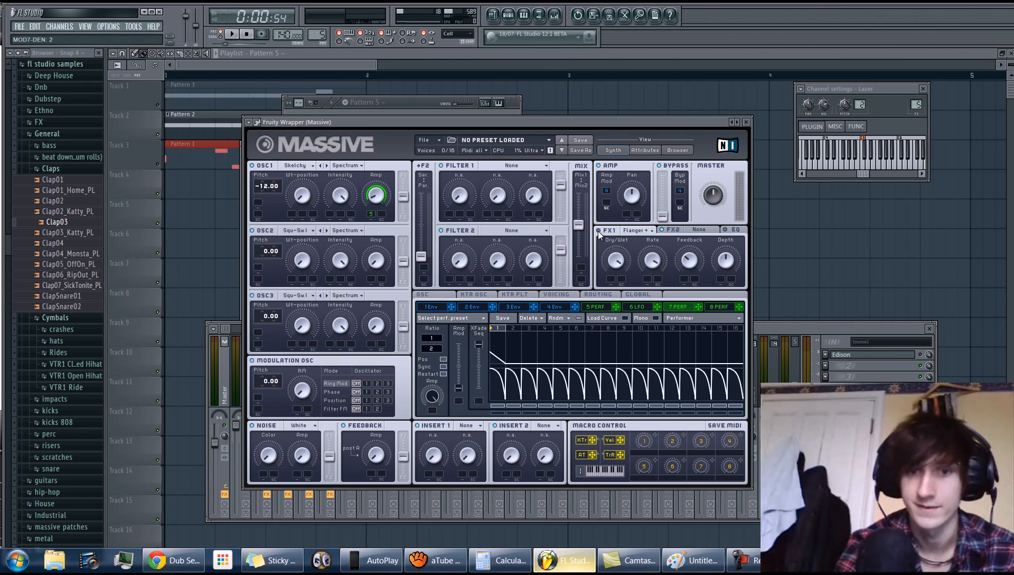
Return to Massive's voicing settings and lower the unisono pitch cutoff spread to about 0.26
click(556, 294)
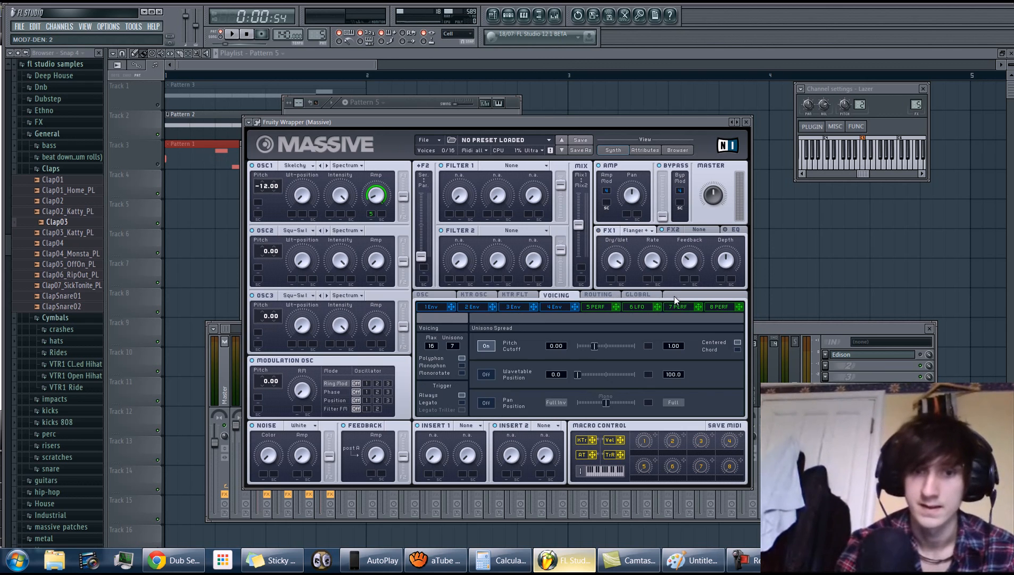
click(763, 560)
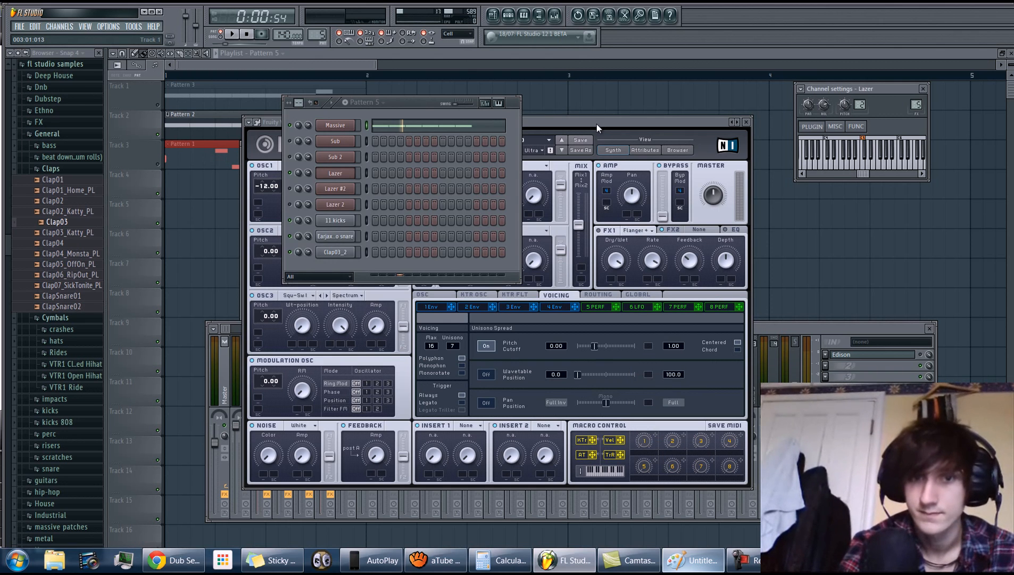
click(596, 124)
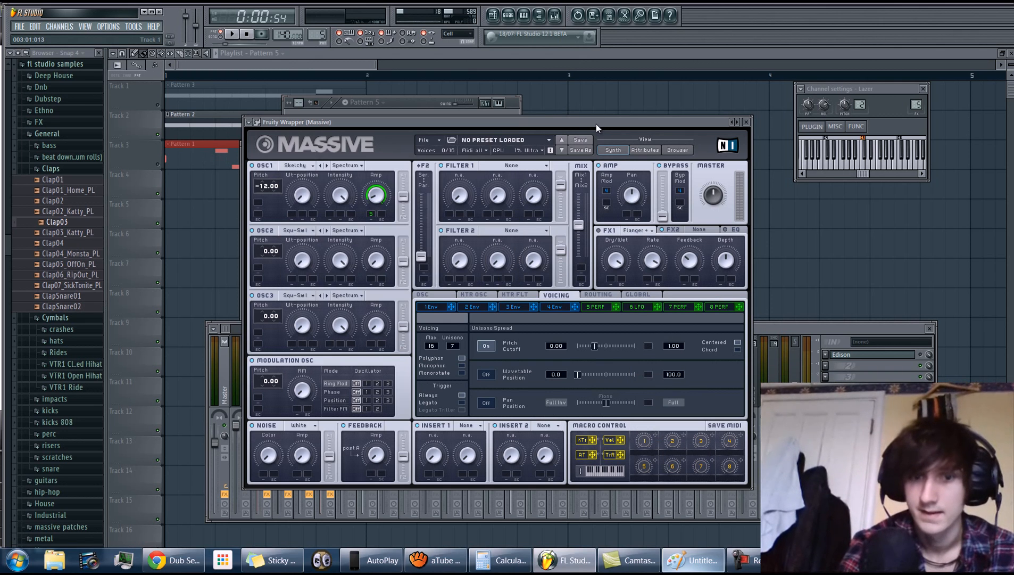
drag(594, 345, 591, 345)
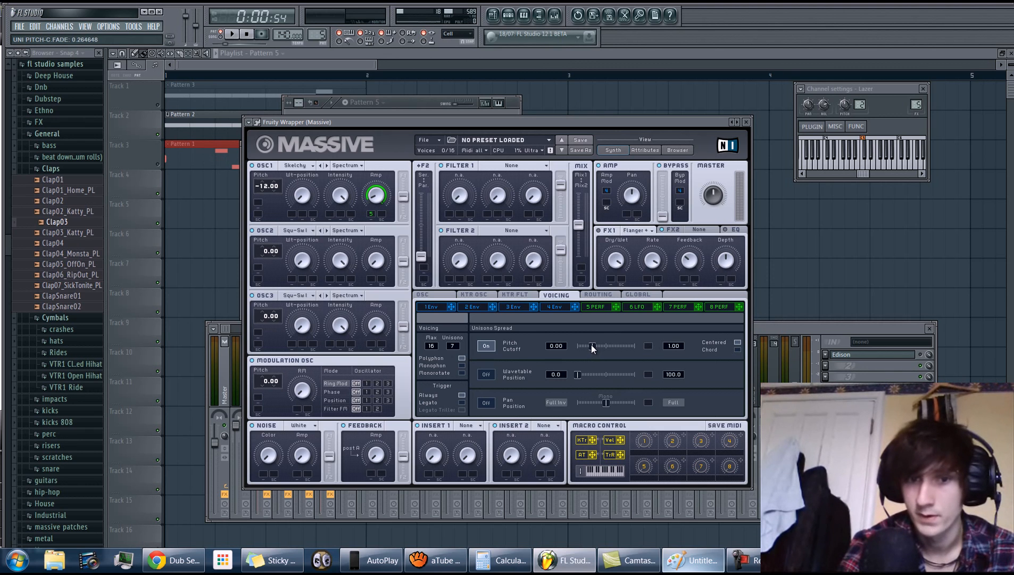
Enable wavetable position spread near mid-range and pan position spread at about 0.79, and switch the voicing to Monophon
click(481, 374)
drag(577, 374, 616, 404)
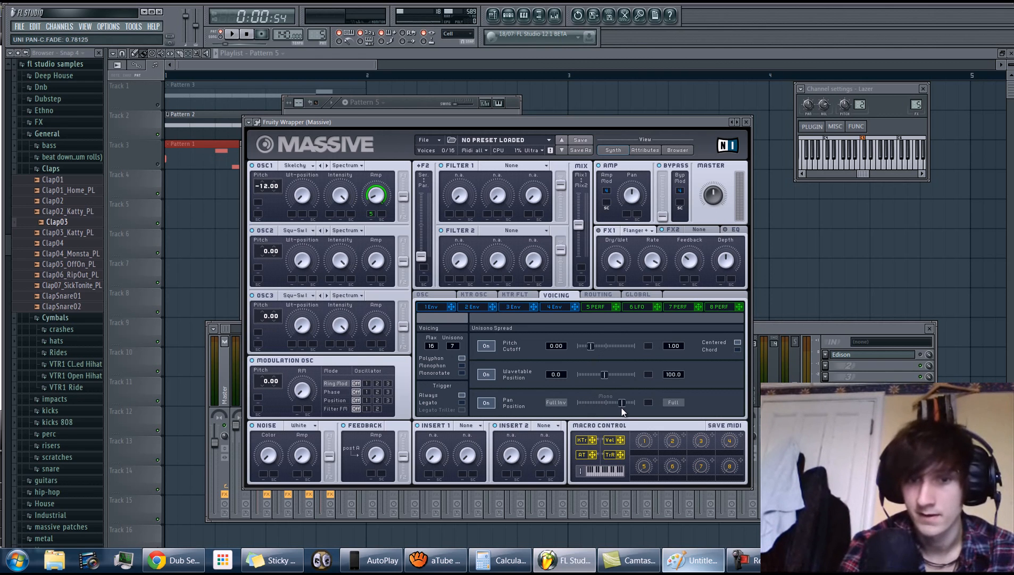
click(461, 365)
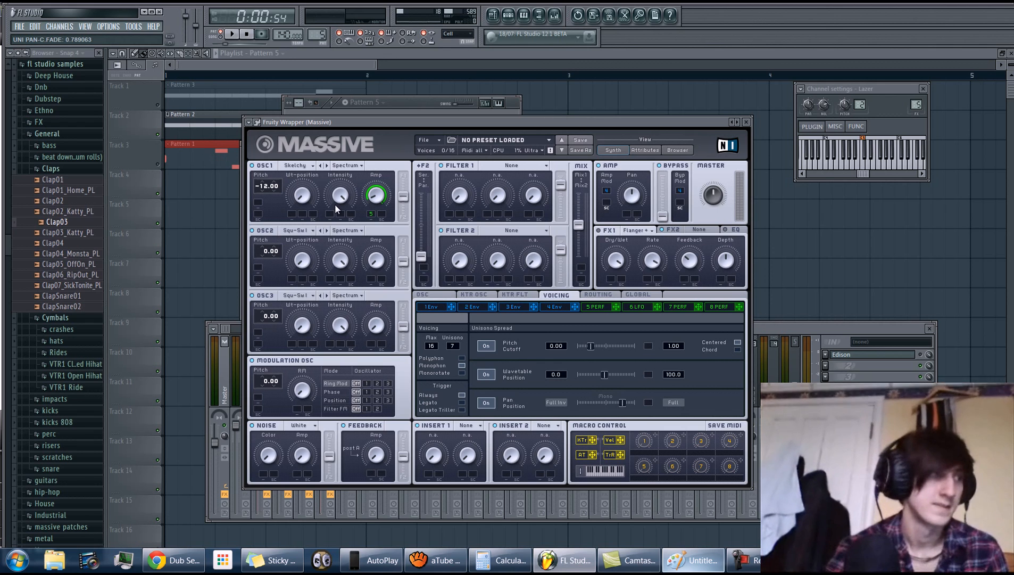
Set OSC1 intensity to about 0.69 and modulate both its intensity and wavetable position with modulator 8
drag(739, 307, 330, 214)
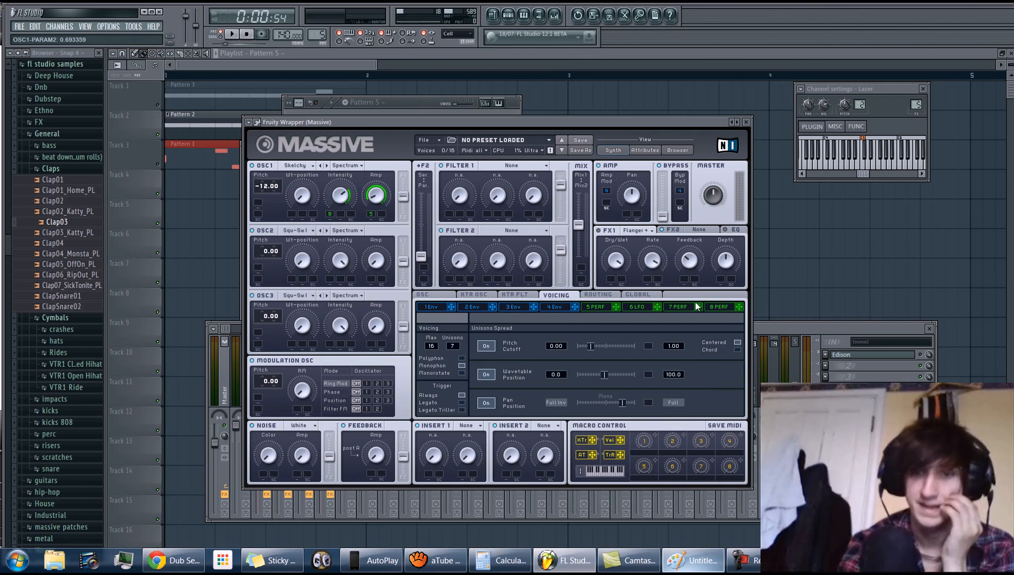
click(717, 307)
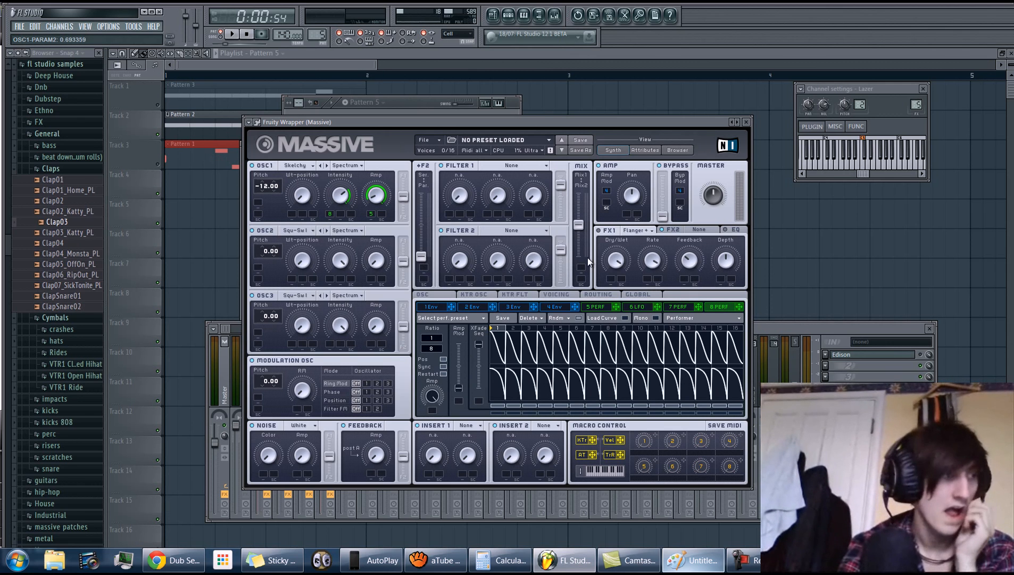
drag(739, 307, 292, 214)
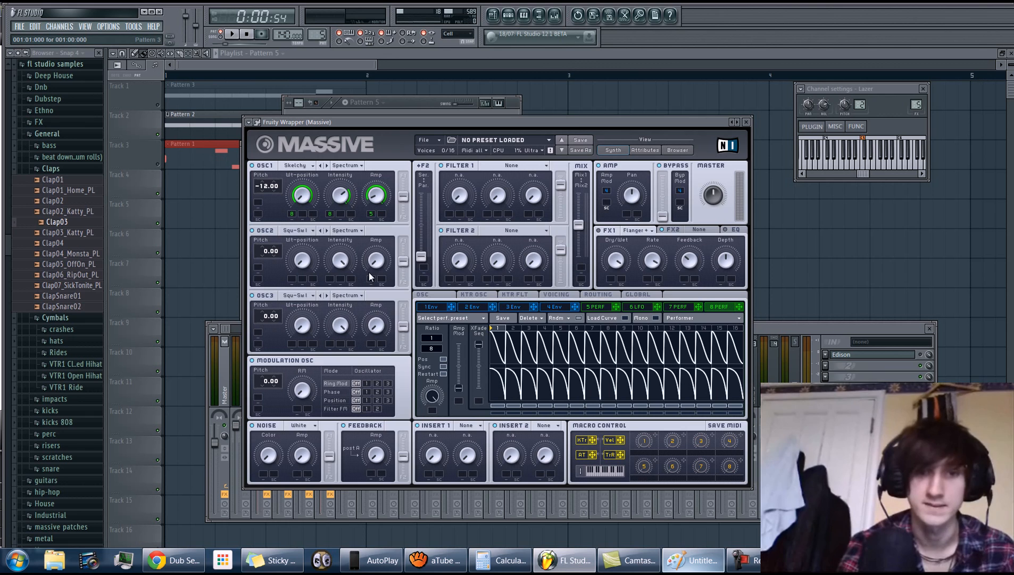
Set OSC2 amp to about 0.17 modulated by modulator 7, and its wavetable position to 1 modulated by modulator 8
drag(378, 263, 376, 247)
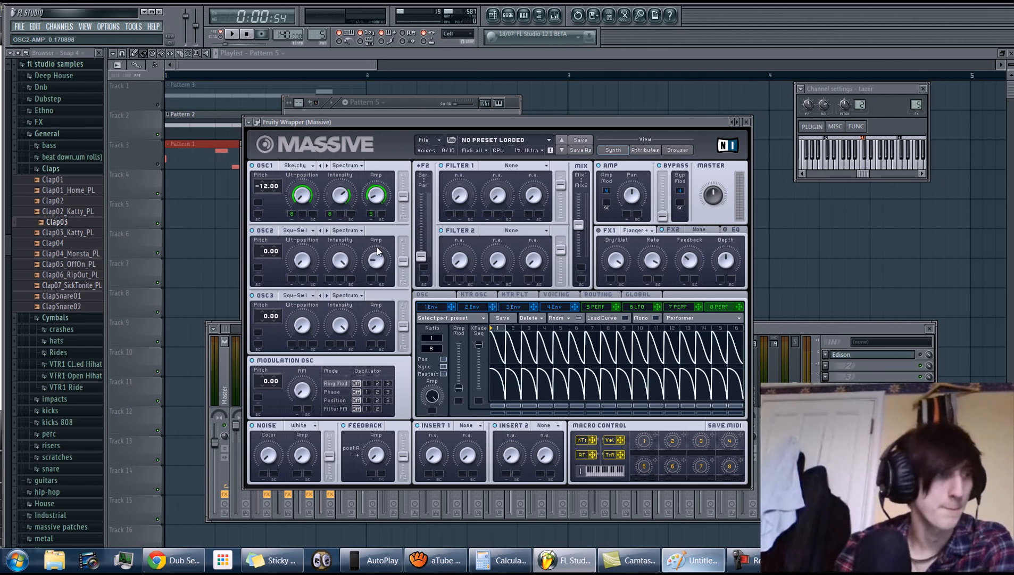
drag(699, 308, 372, 237)
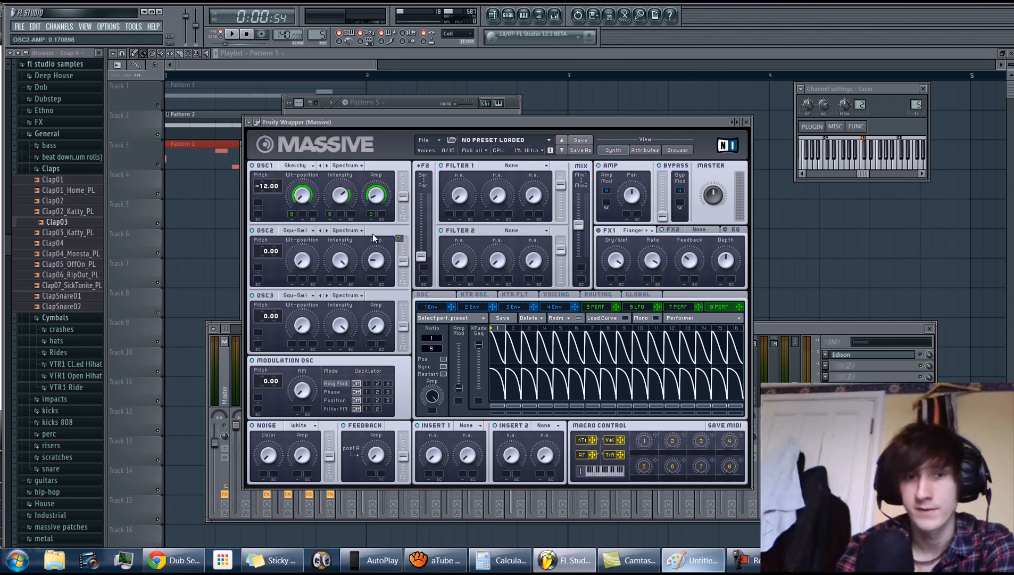
drag(367, 279, 371, 258)
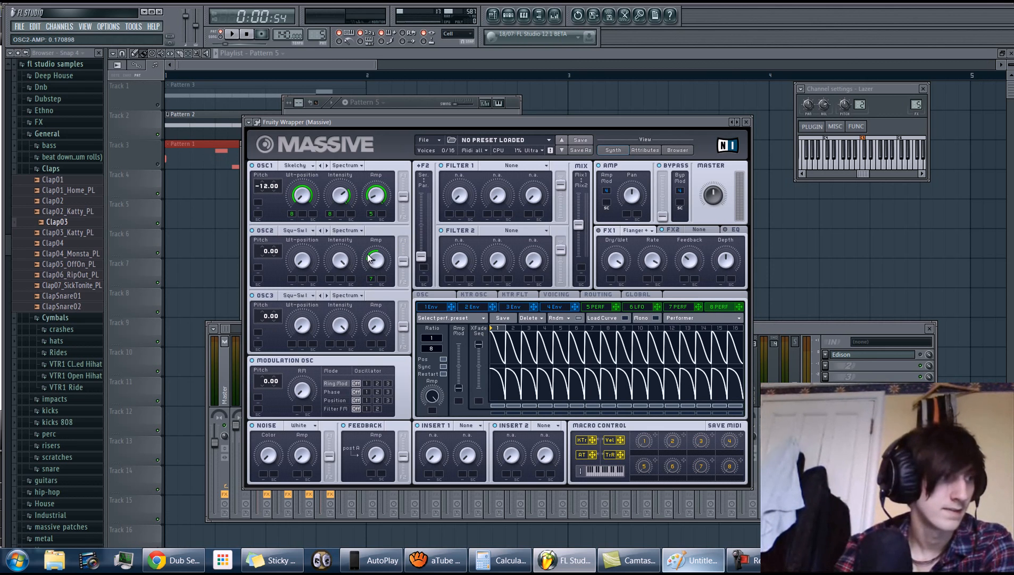
mouse_move(371, 289)
mouse_down()
mouse_move(295, 275)
mouse_move(303, 329)
mouse_up()
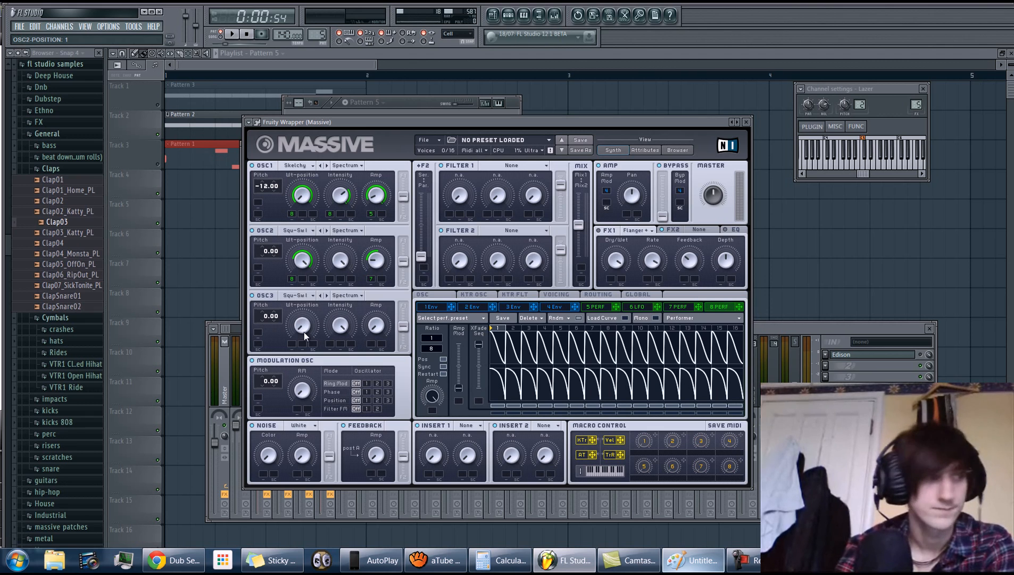
Detune the oscillators slightly, setting OSC2 pitch to 0.07 and OSC1 pitch to -11.86
drag(277, 250, 279, 247)
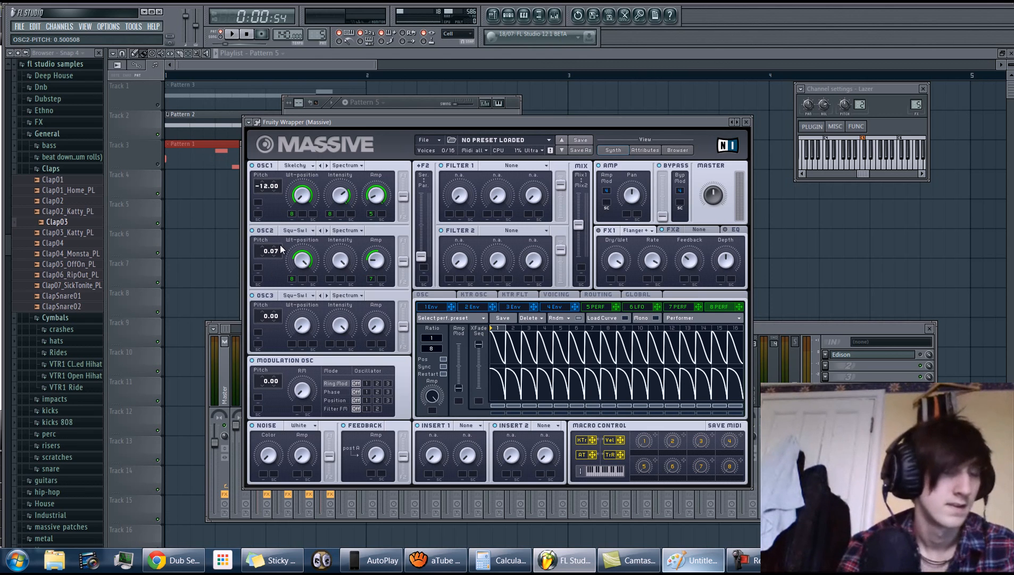
mouse_move(280, 184)
mouse_down()
mouse_move(279, 193)
mouse_move(282, 171)
mouse_up()
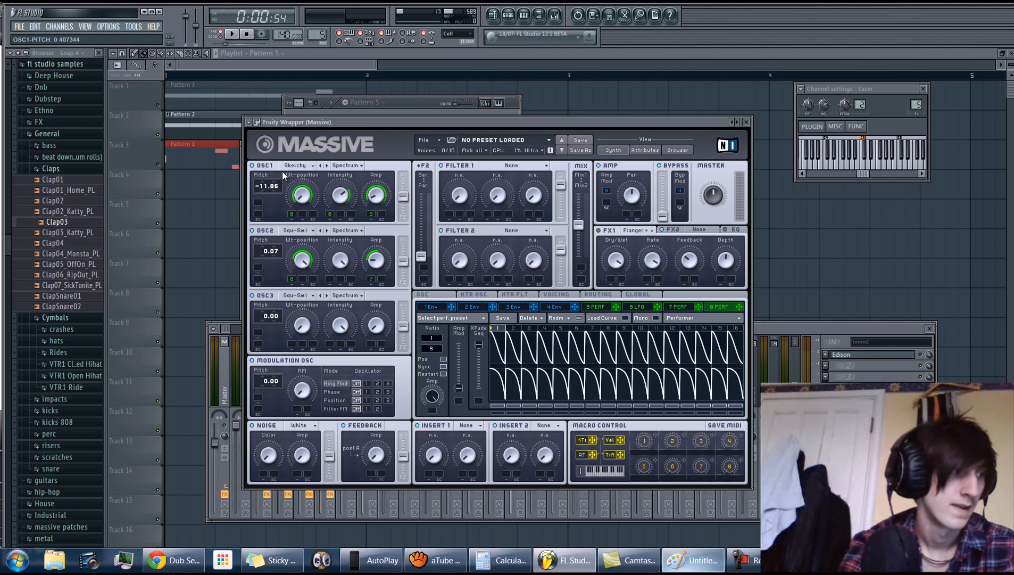
Apply ring and phase modulation to oscillator 1, with modulator 8 driving the phase amount and the modulation oscillator pitch at -11.90
click(369, 393)
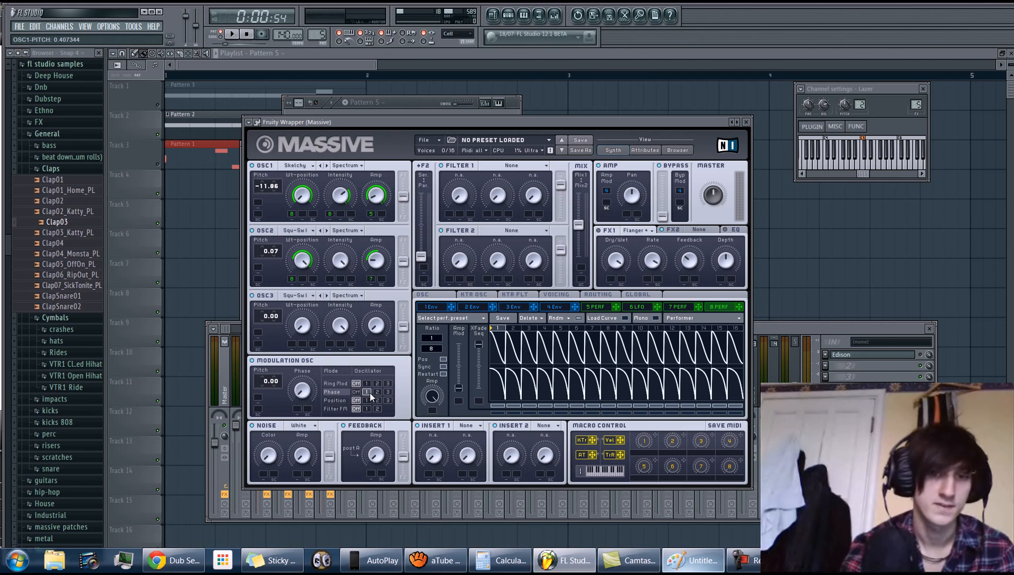
click(366, 384)
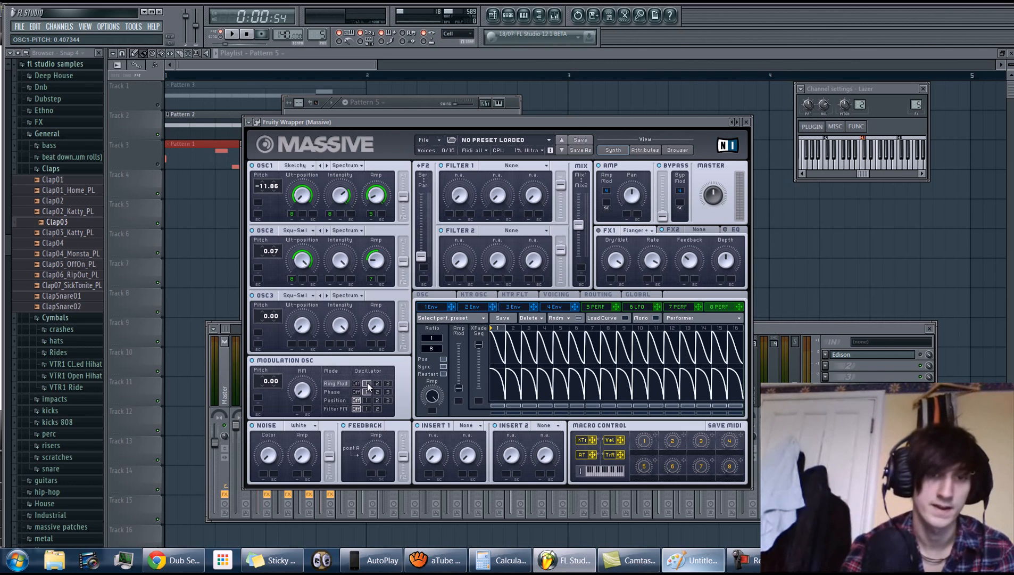
drag(297, 392, 286, 323)
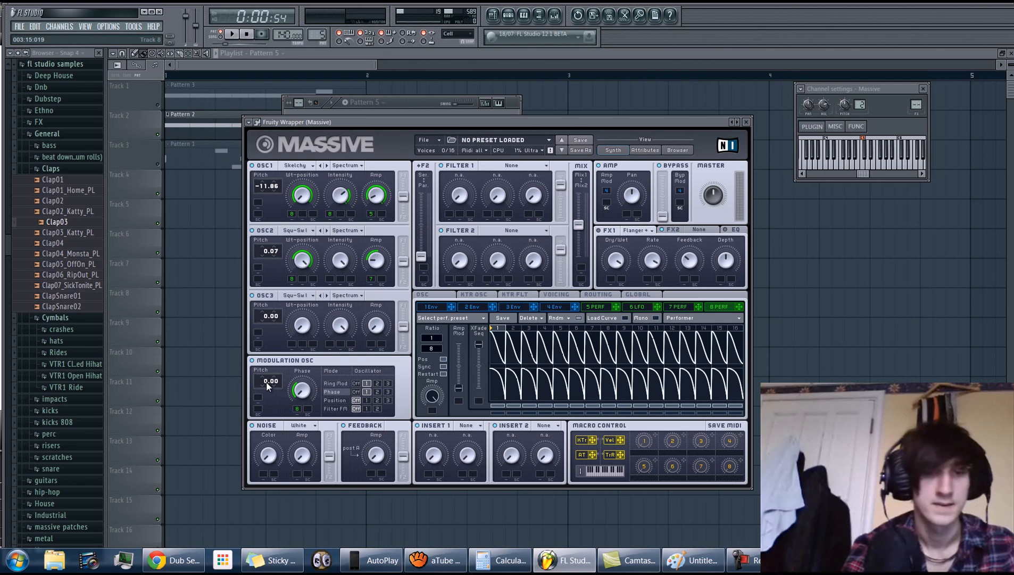
mouse_move(266, 383)
mouse_down()
mouse_move(276, 387)
mouse_move(281, 374)
mouse_up()
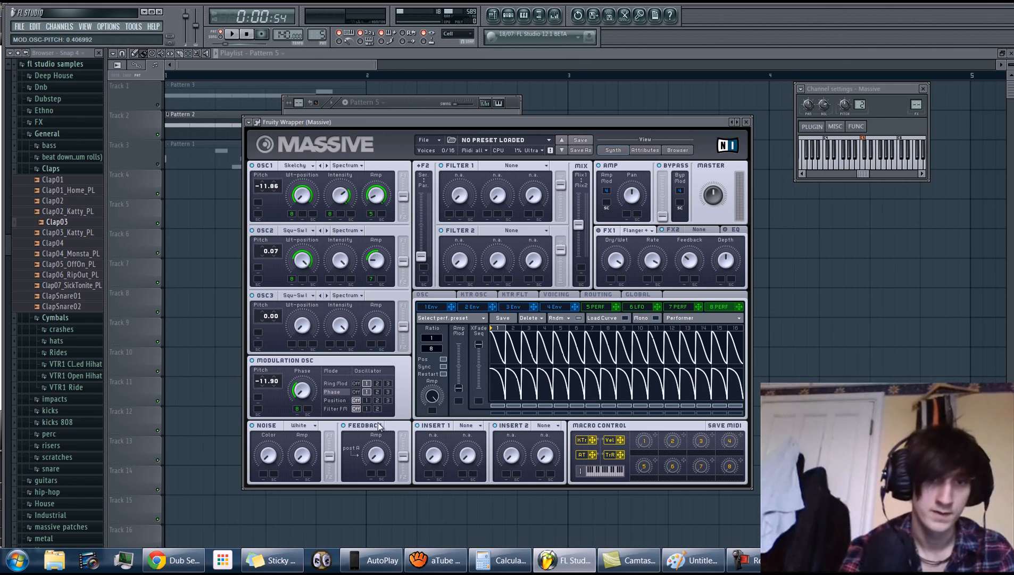
Change the noise type to Metallic, modulate its amp with modulator 7 and set its color to about 0.78
click(306, 425)
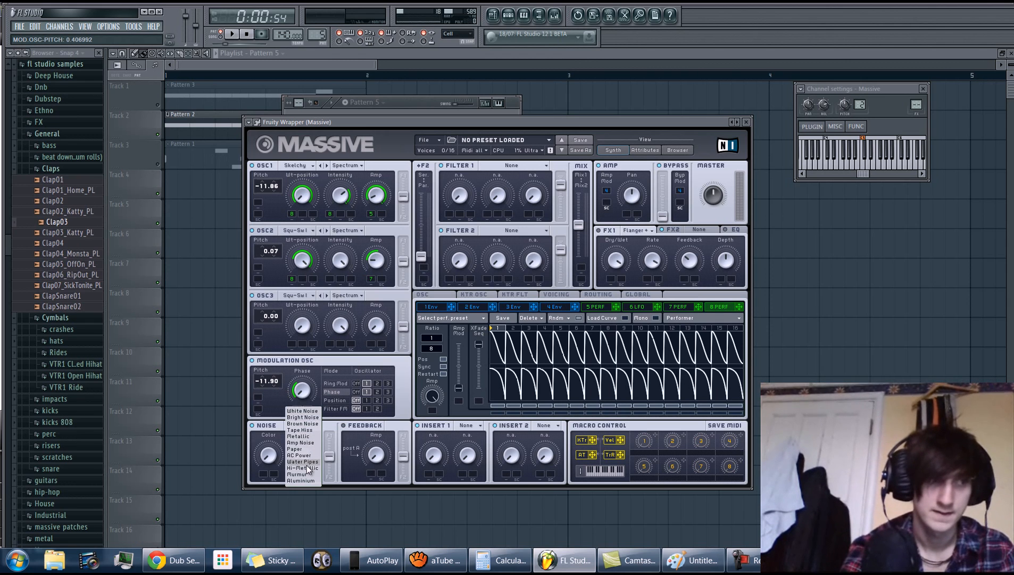
click(299, 436)
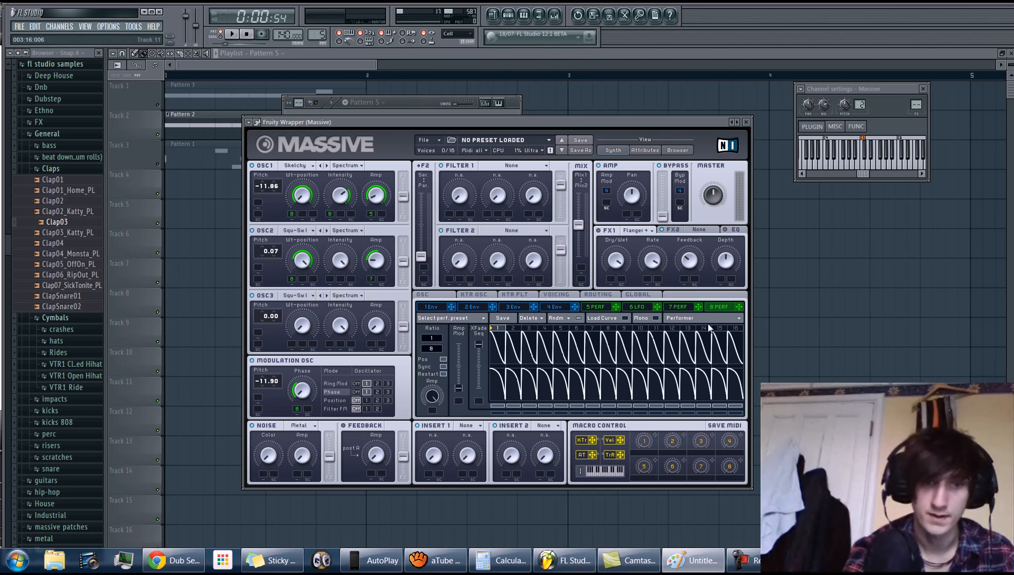
drag(699, 307, 286, 474)
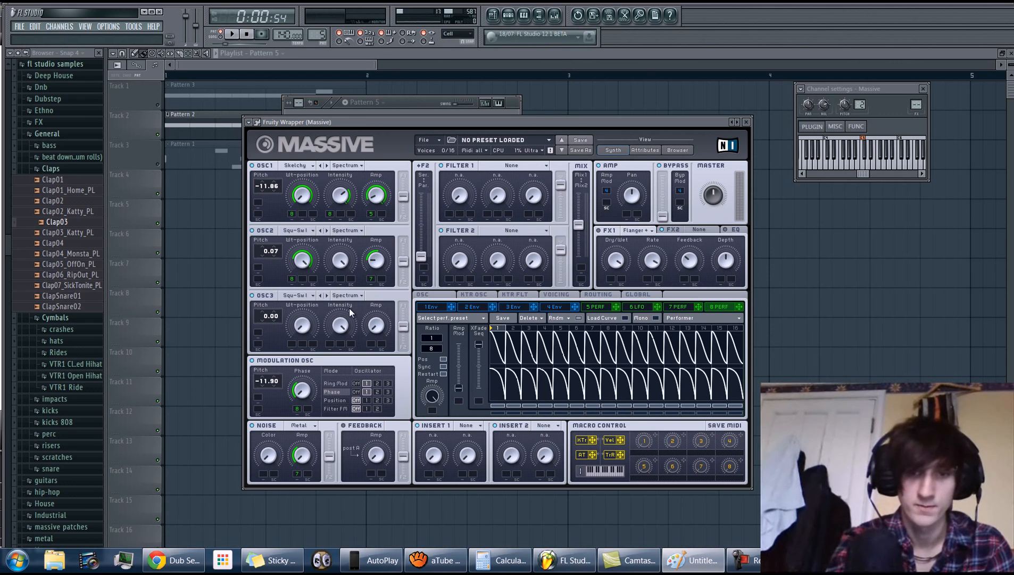
Load Hardclipper into Insert 2 with dry/wet at about 0.74 and drive at about 0.76
click(544, 425)
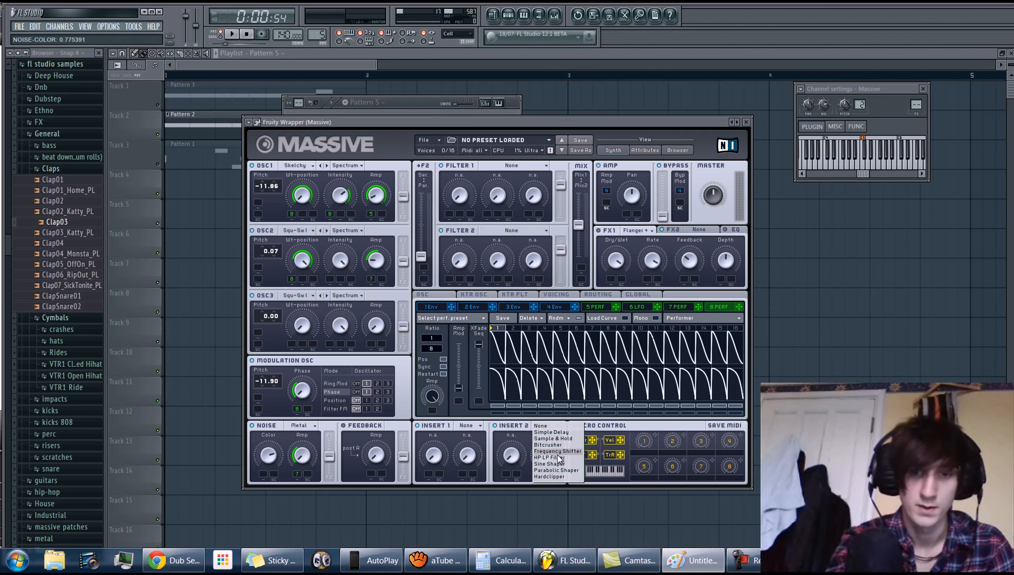
click(504, 424)
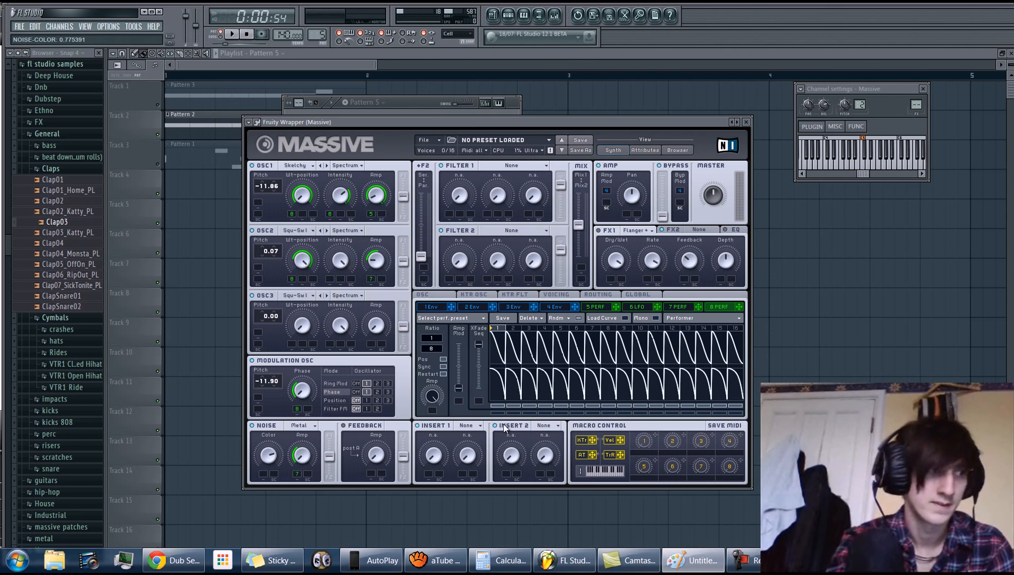
click(549, 426)
click(548, 473)
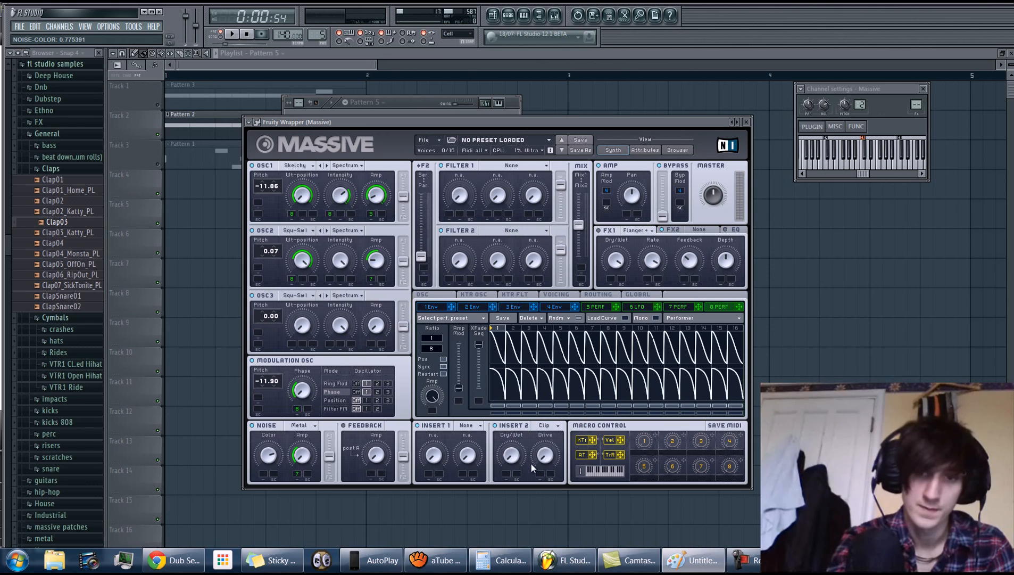
drag(513, 455, 518, 387)
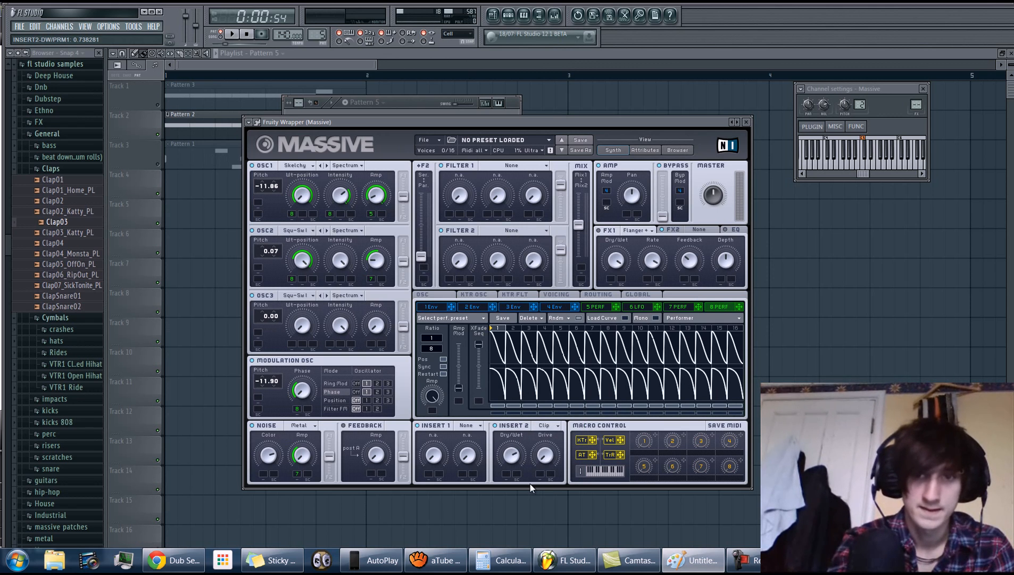
drag(544, 463, 539, 384)
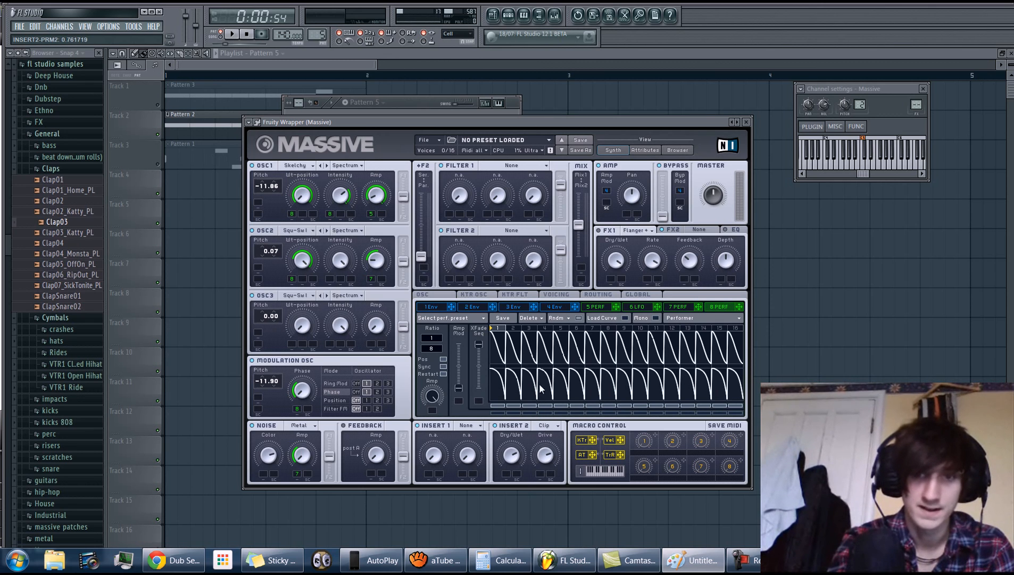
Route Insert 2 directly after Filter 1, and set the serial/parallel fader to 1 and the filter mix crossfade to 0
click(590, 294)
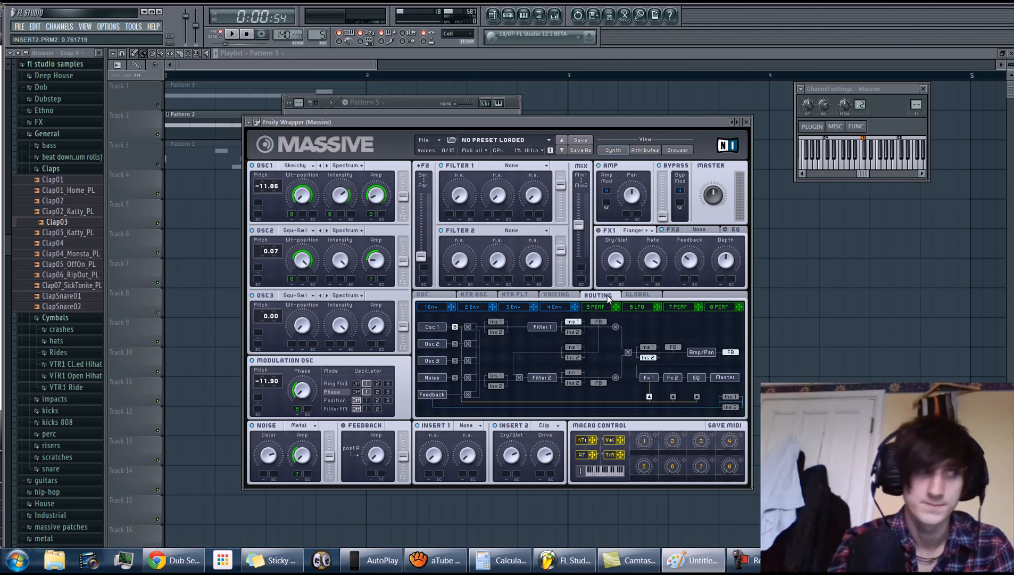
click(573, 331)
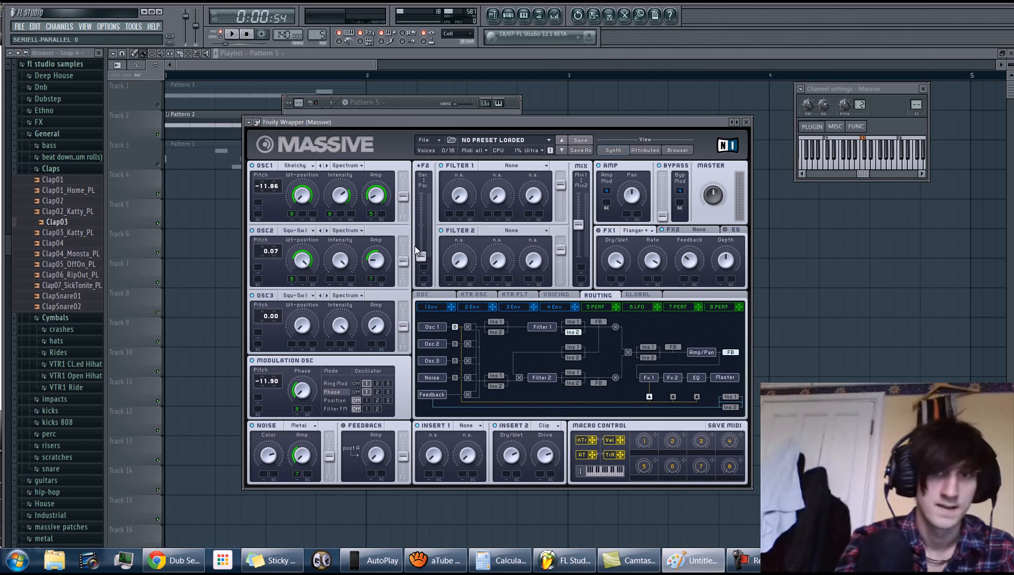
drag(421, 256, 425, 166)
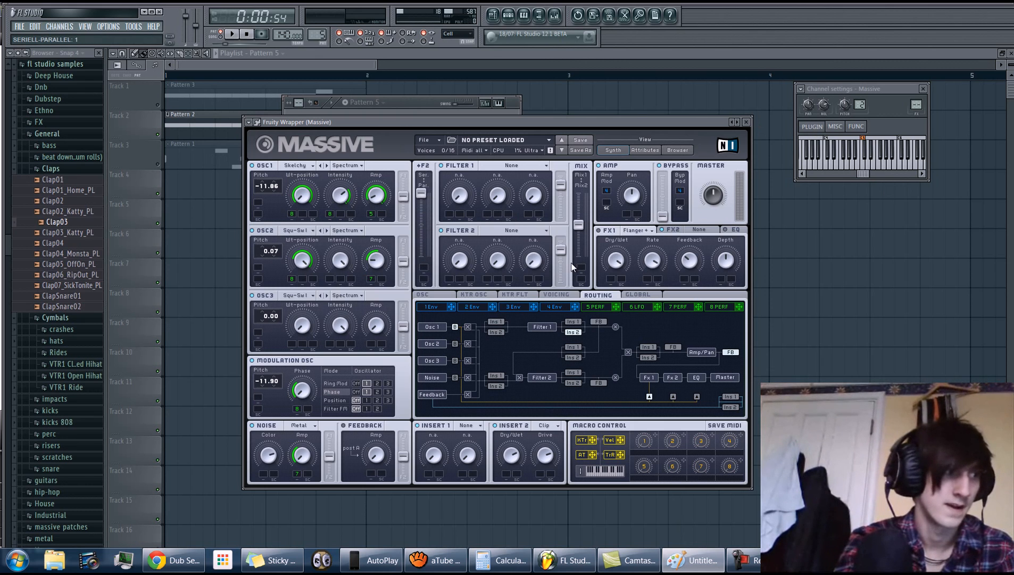
drag(578, 220, 580, 296)
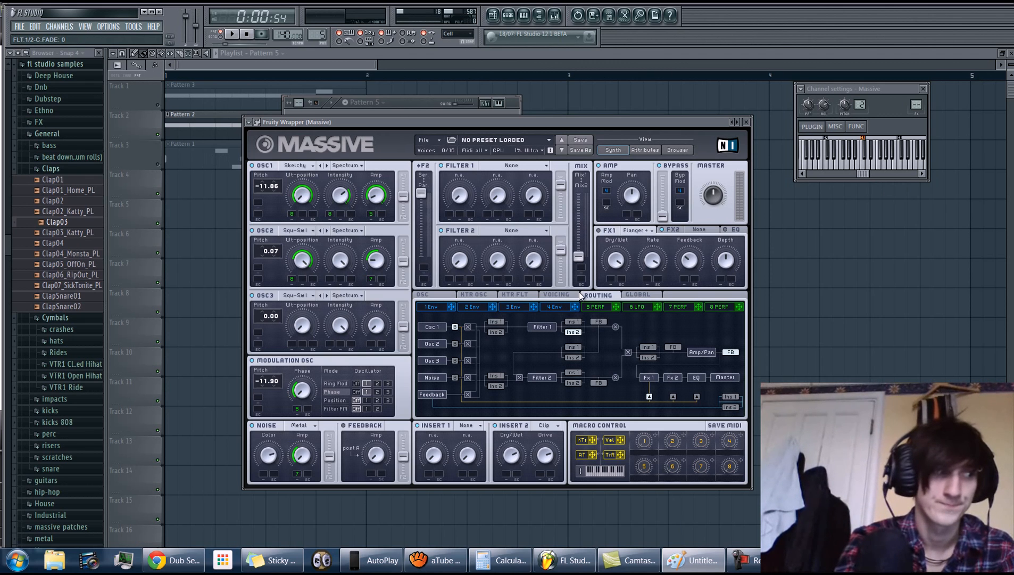
Set Filter 1's type to Scream
click(521, 166)
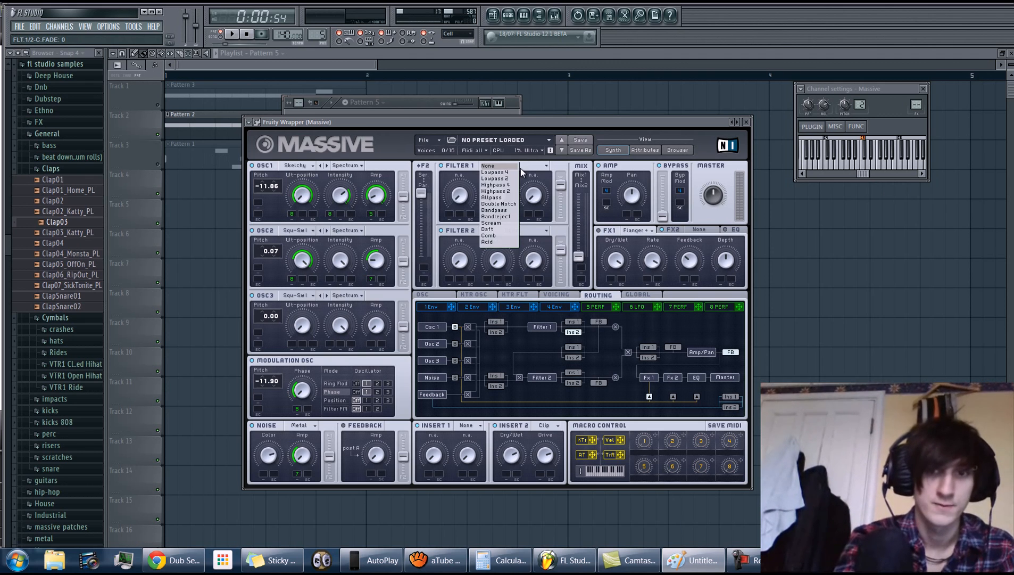
click(499, 223)
Change modulator 5 to an LFO with ratio 1/4 and a Bending 1 upper curve, and shift that curve's phase slightly earlier
click(595, 307)
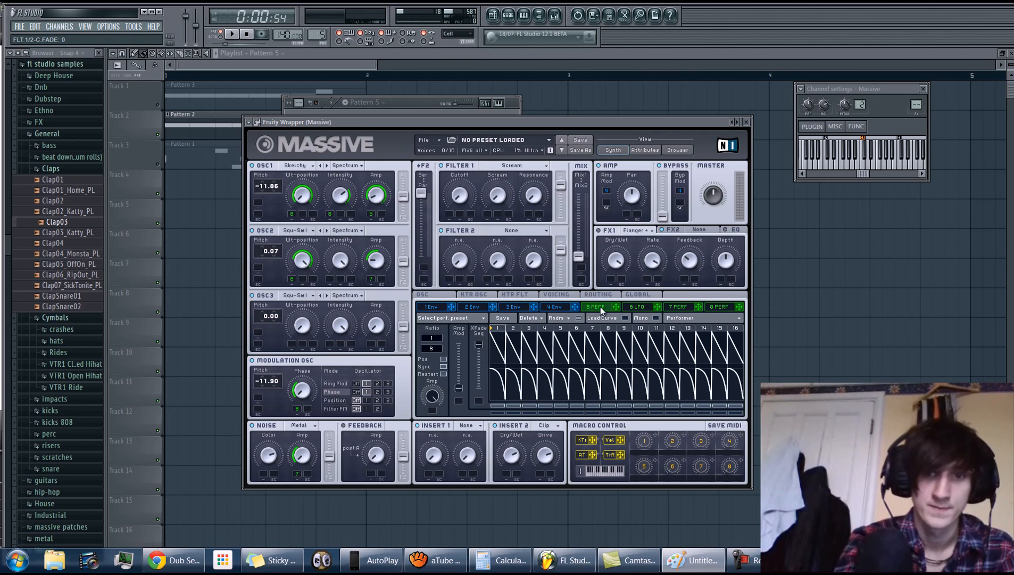
click(679, 317)
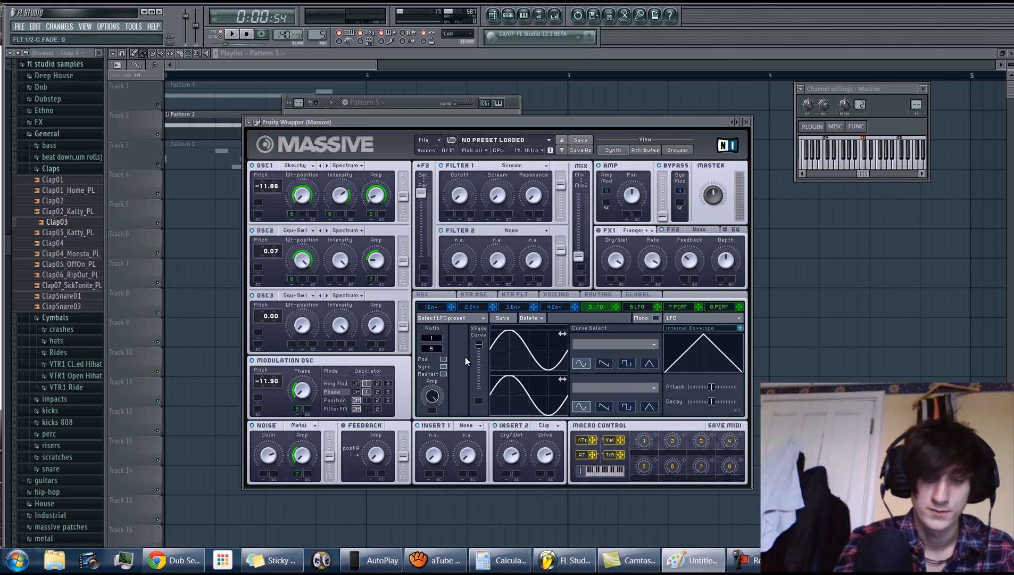
drag(434, 348, 439, 350)
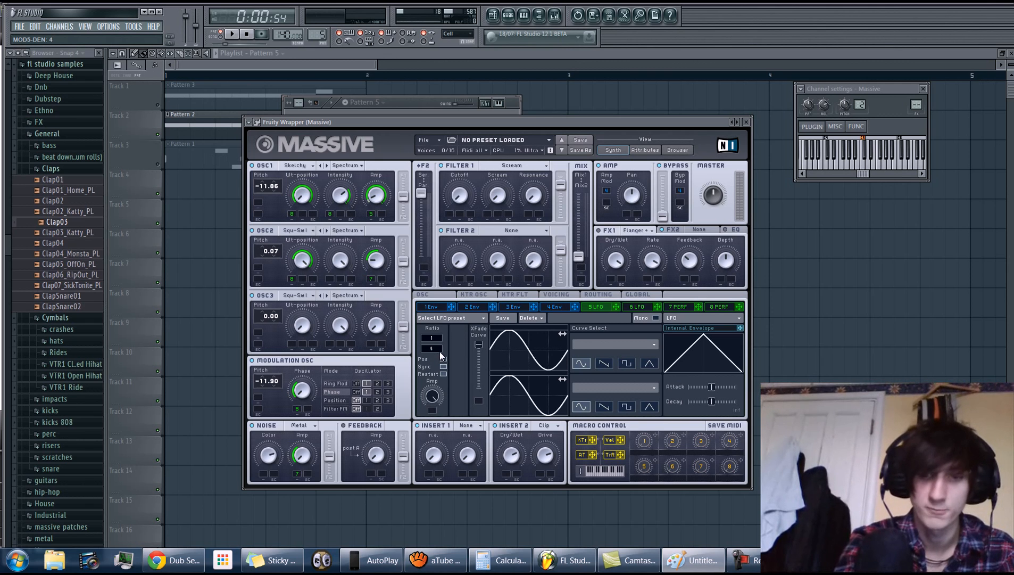
click(593, 343)
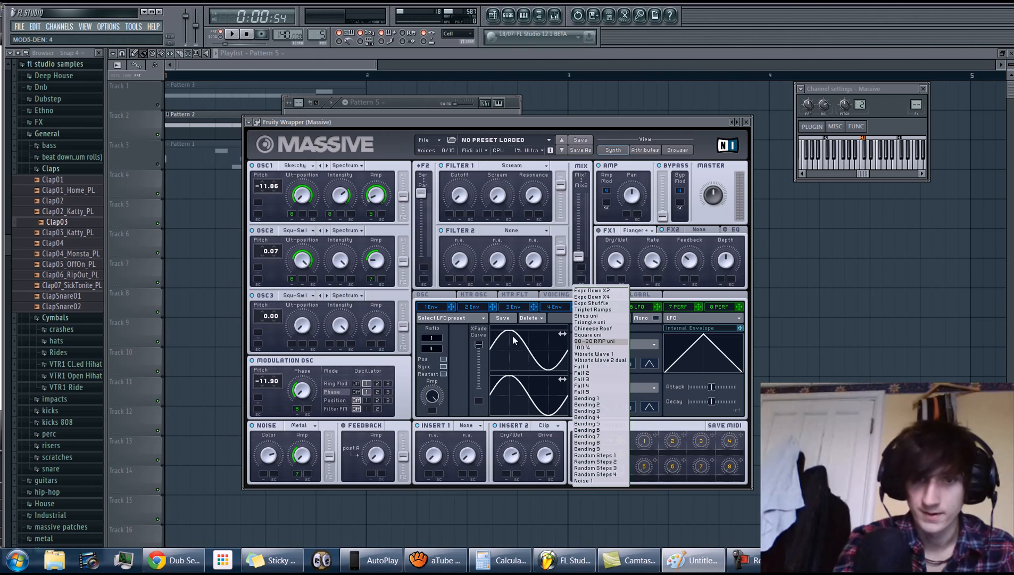
click(600, 398)
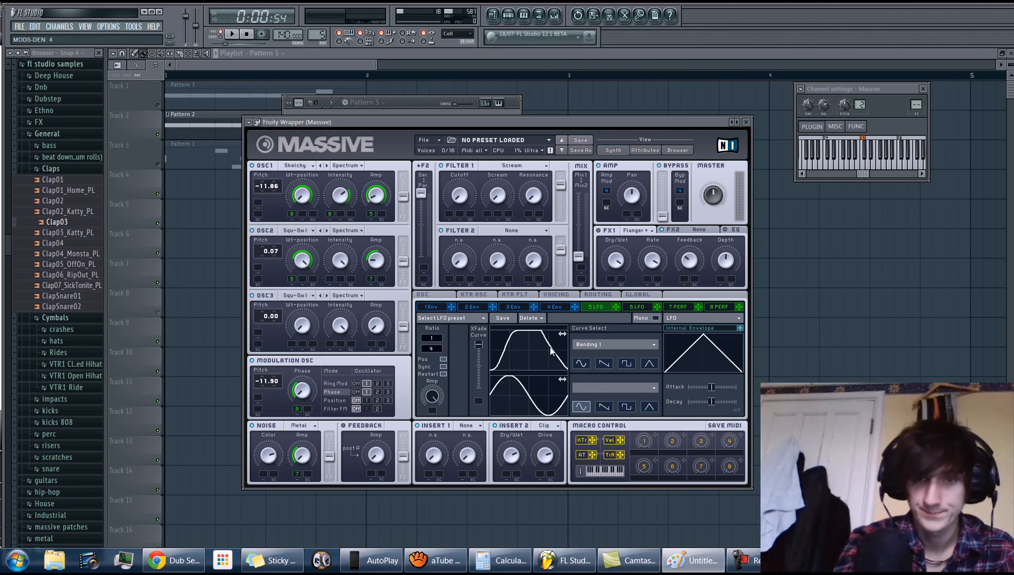
drag(541, 349, 528, 344)
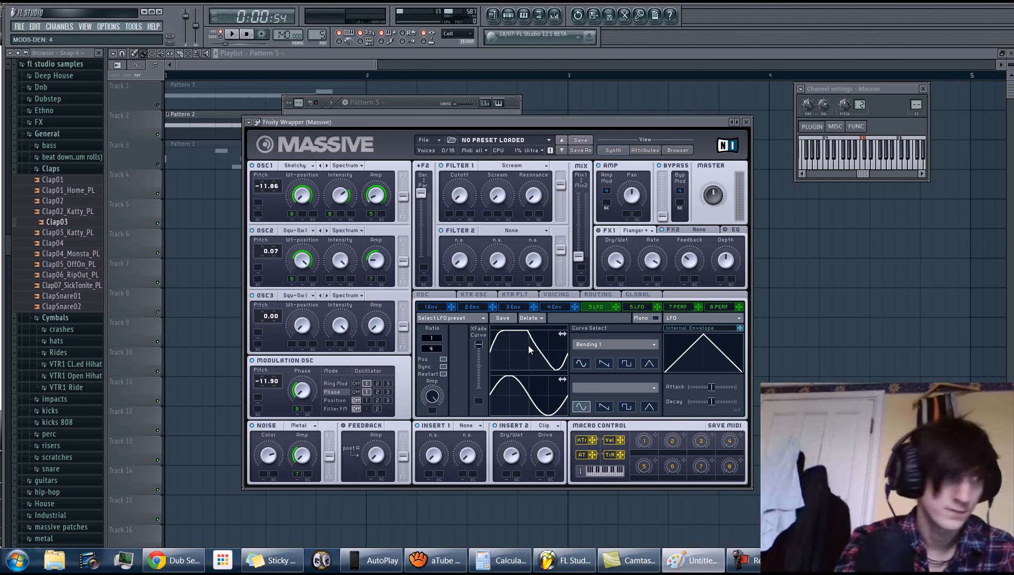
Modulate Filter 1's cutoff with modulator 5 and its Scream amount with modulator 8, with cutoff at about 0.15 and resonance at about 0.40
drag(617, 307, 467, 186)
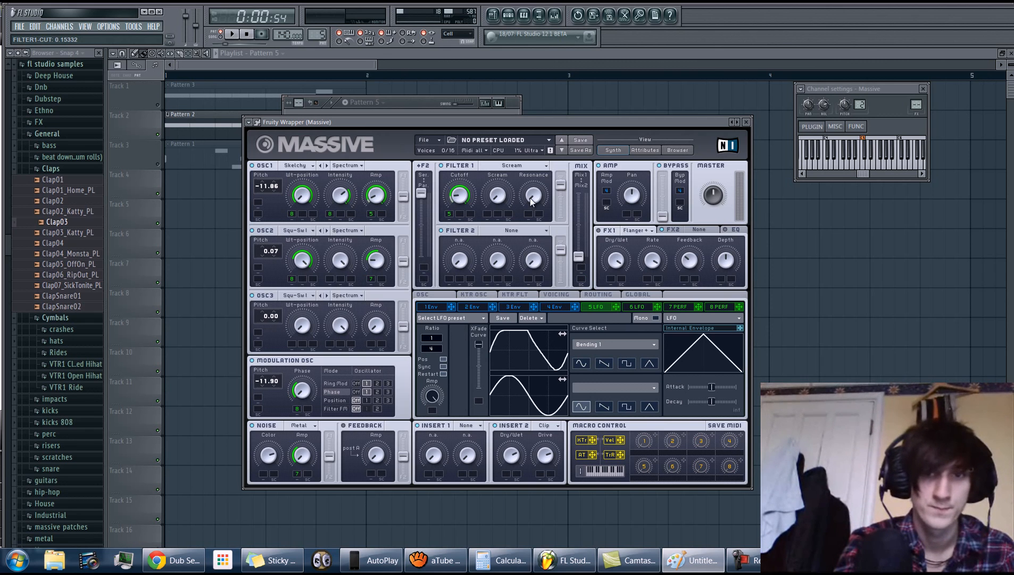
drag(739, 307, 481, 190)
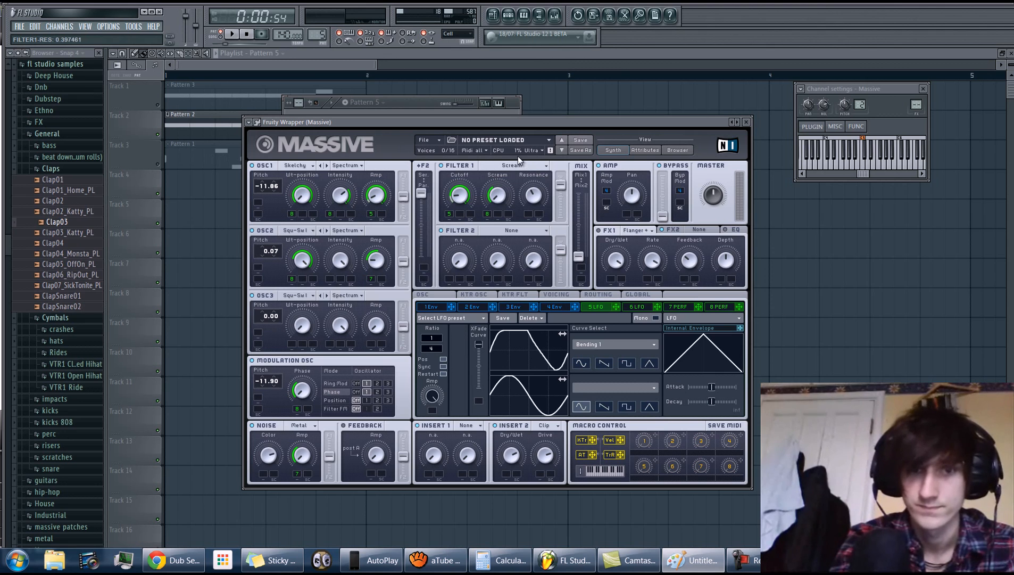
Focus the Massive channel settings and play a C5 test note to audition the patch
click(820, 91)
key(z)
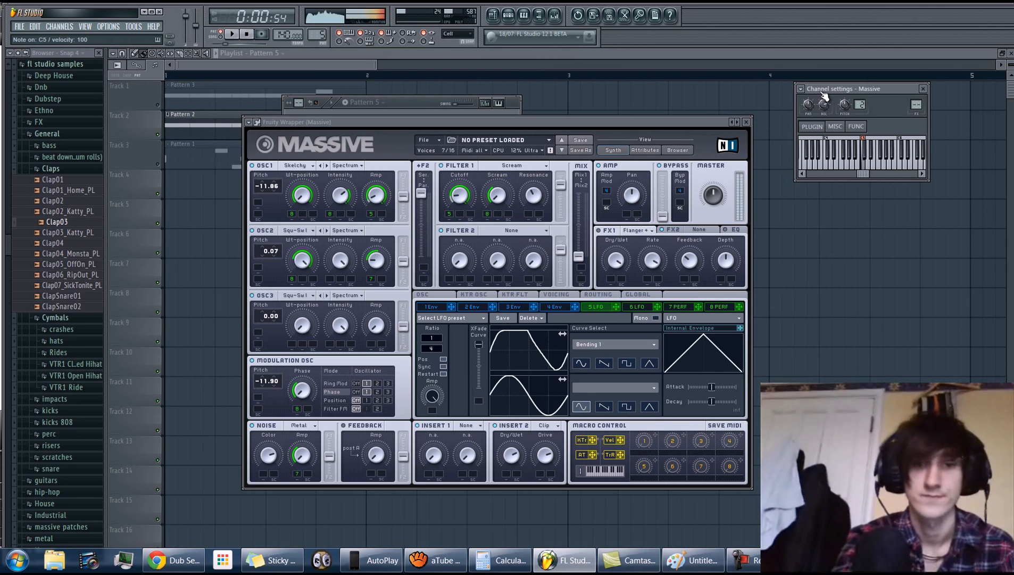
Play the pattern briefly to audition the patch, and stop playback
click(234, 34)
click(233, 34)
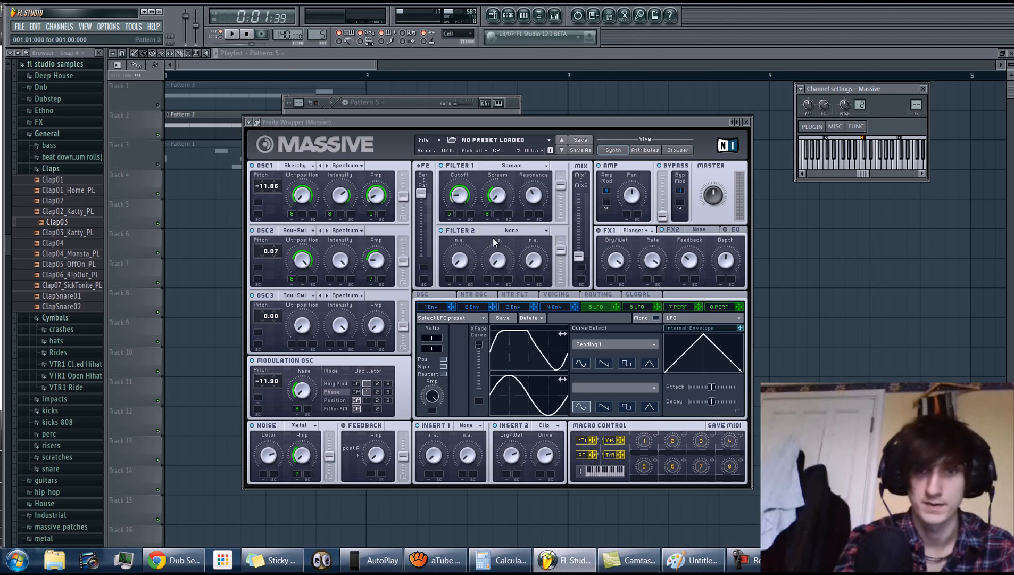
Set Filter 2's type to Bandreject and raise the output level of both filters to maximum
click(512, 230)
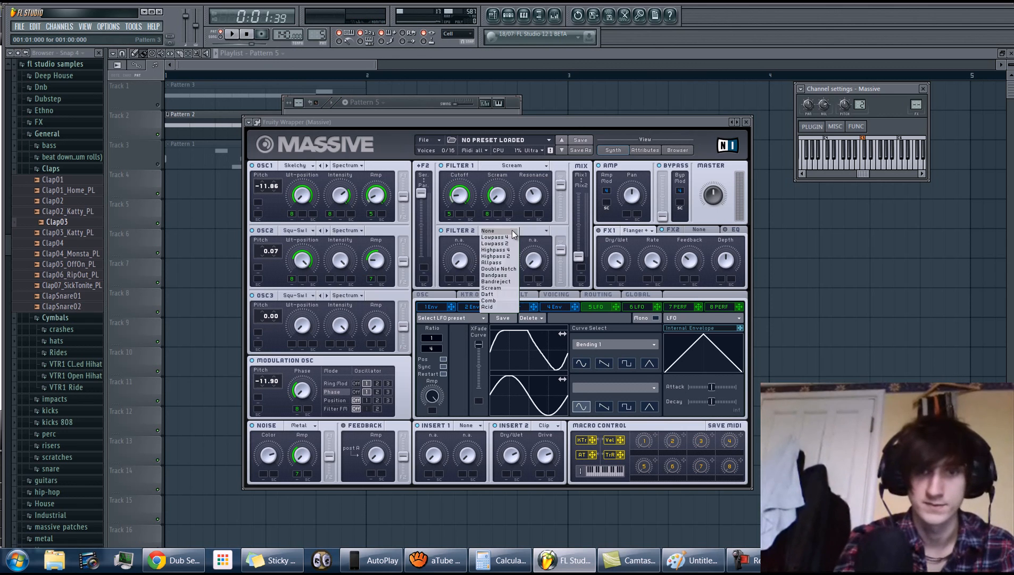
click(503, 283)
drag(560, 185, 558, 149)
drag(560, 250, 560, 221)
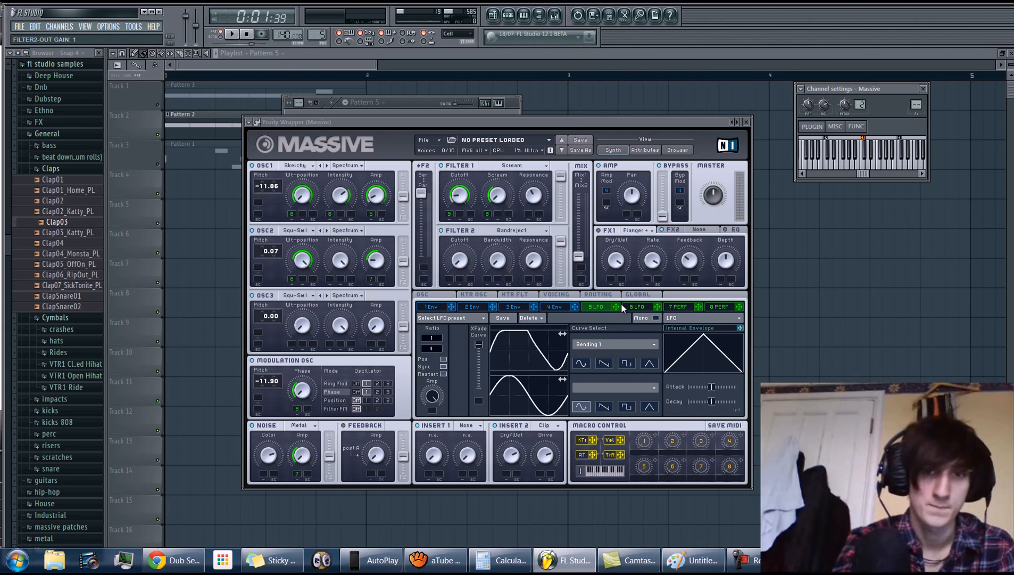
Modulate Filter 2's cutoff with modulators 5 and 7, lowering the cutoff to about 0.13
drag(464, 271, 460, 280)
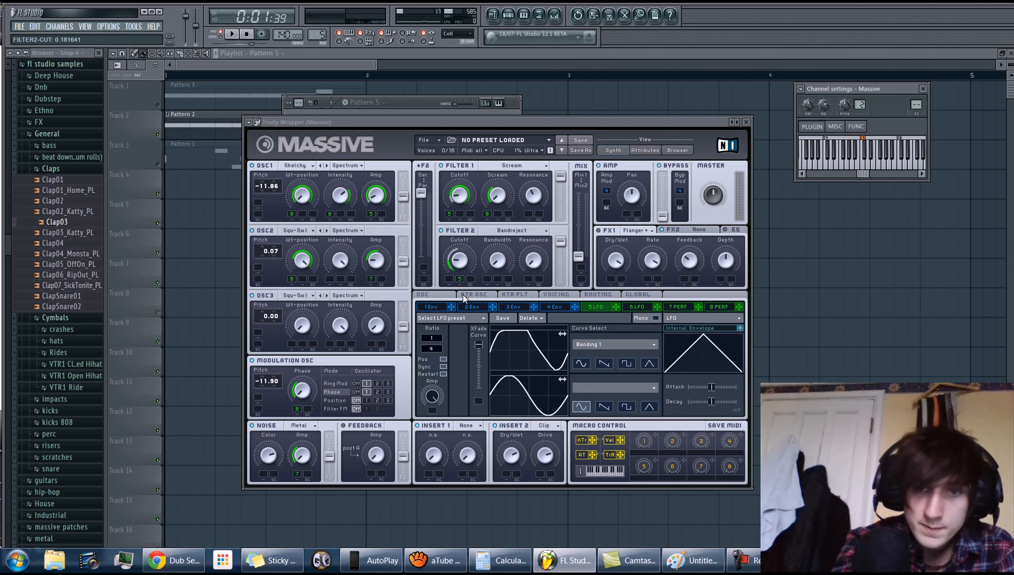
scroll(461, 271, down, 2)
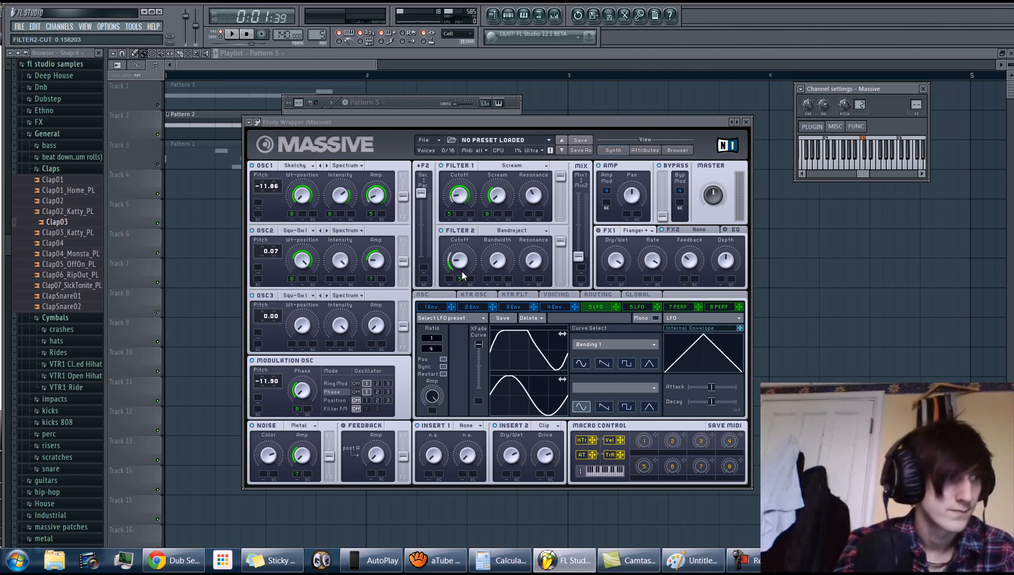
scroll(457, 265, down, 2)
drag(698, 306, 529, 277)
drag(462, 278, 449, 279)
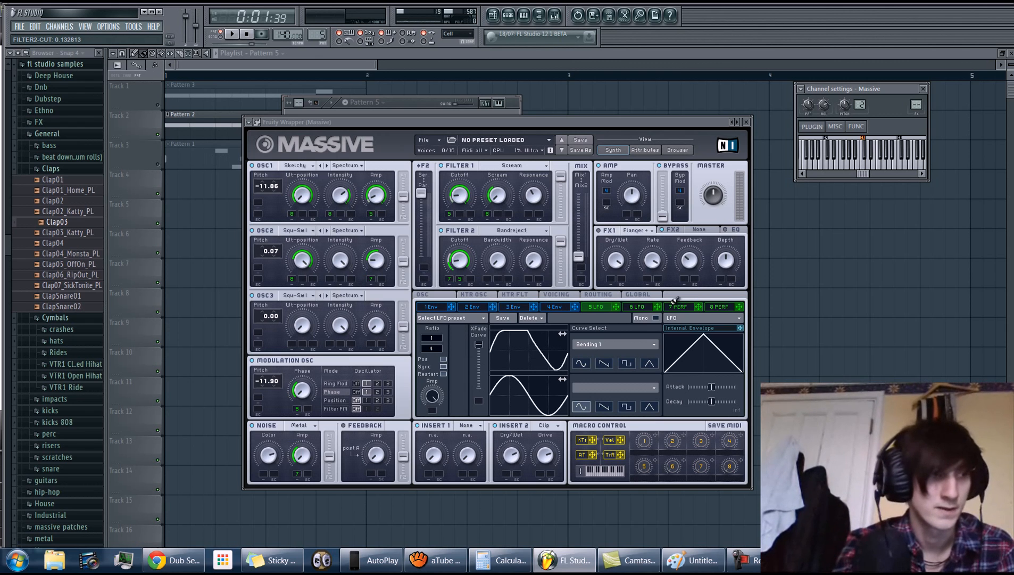
Modulate Filter 2's bandwidth with a Performer and raise its resonance to about 0.15
drag(493, 284, 487, 282)
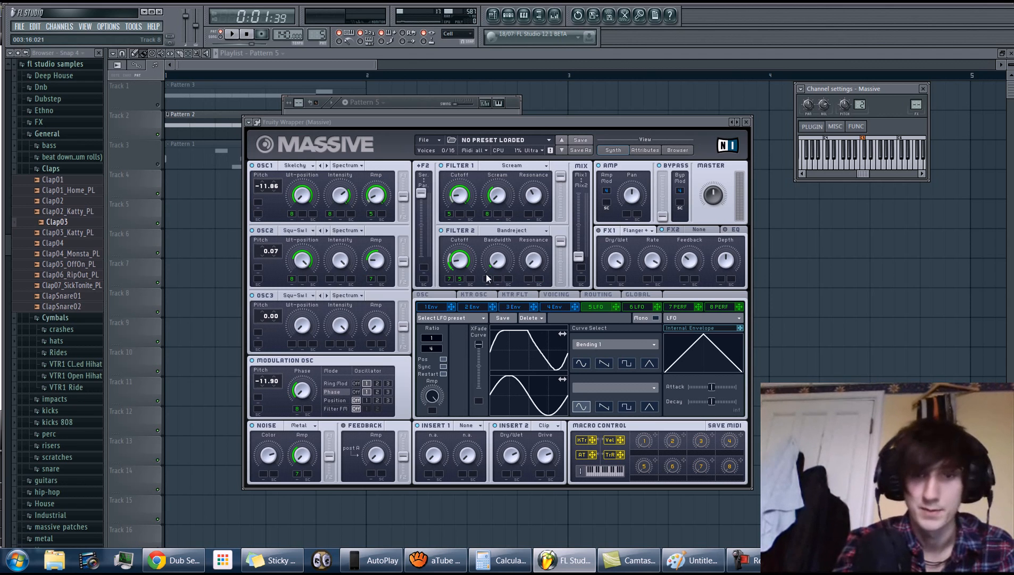
drag(486, 264, 485, 235)
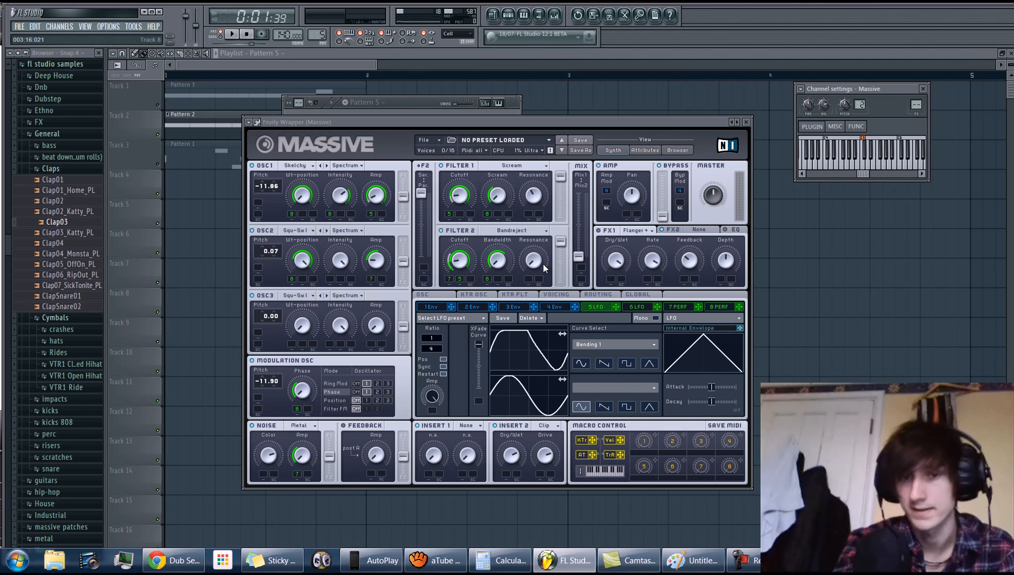
scroll(538, 264, up, 1)
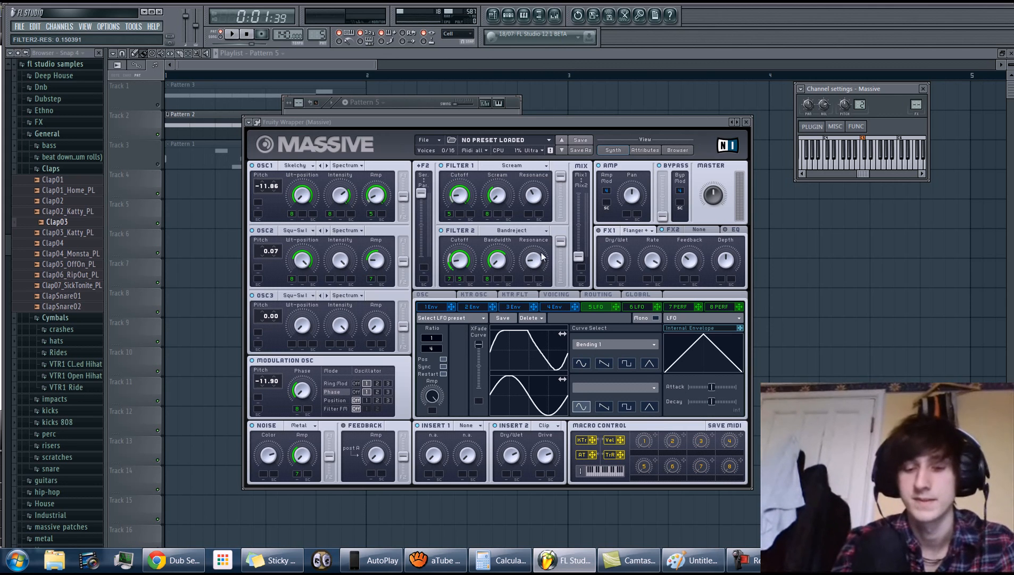
Show the FX2 settings and audition the patch with a C5 test note and a short pattern playback
click(705, 233)
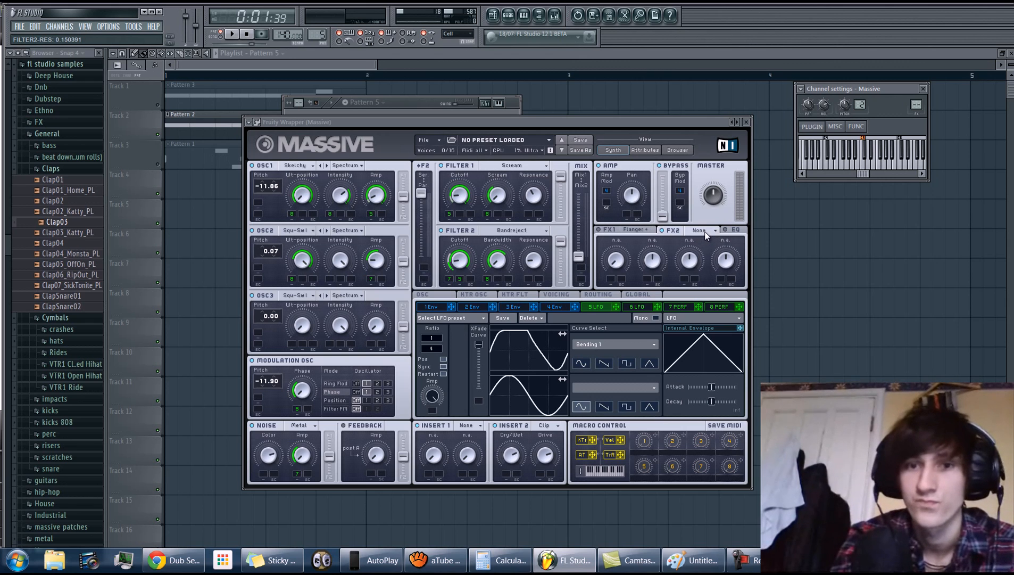
key(q)
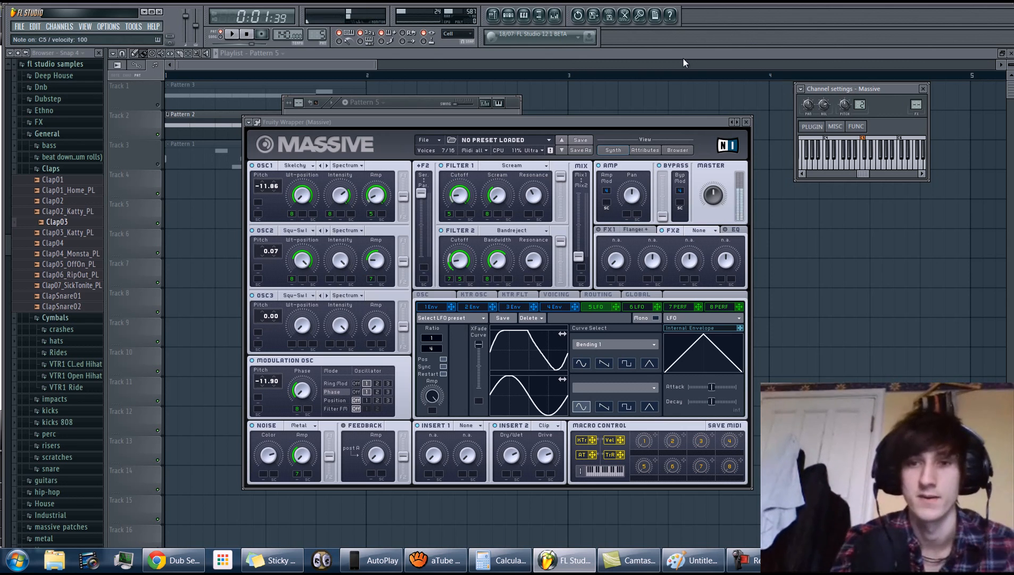
click(232, 34)
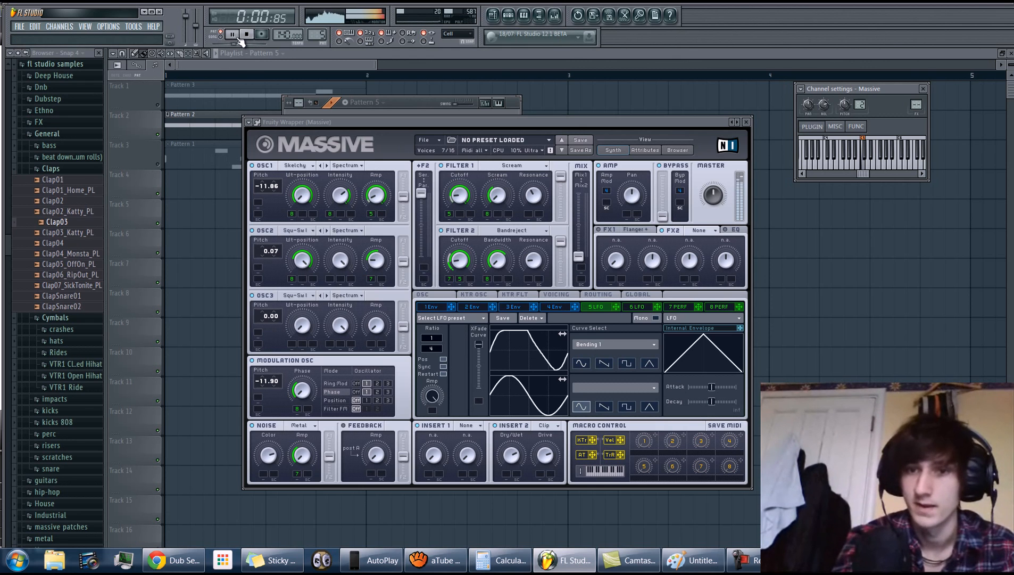
click(234, 35)
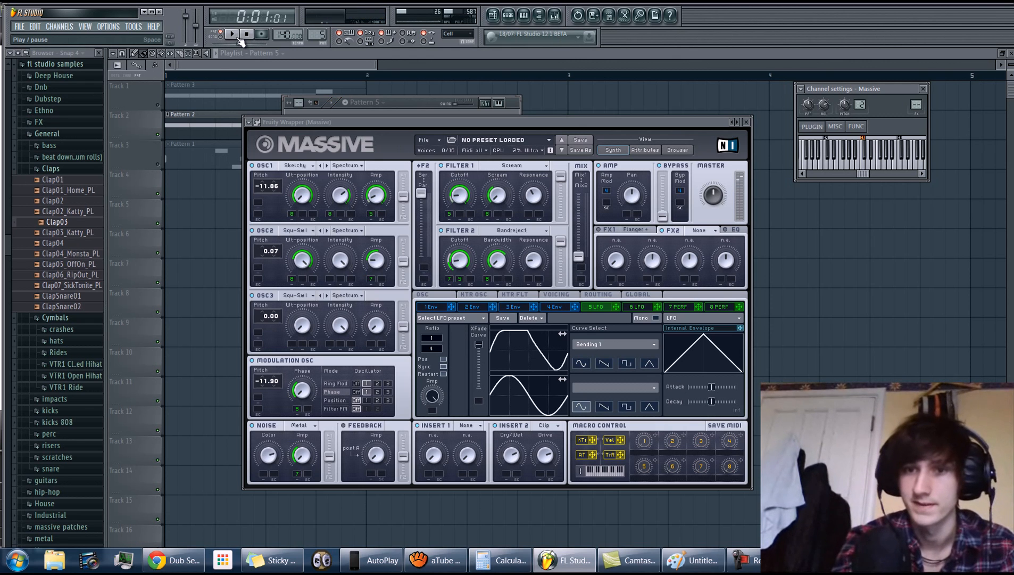
Set FX2 to Dimension Expander with size at 0 and dry/wet at about 0.32
click(714, 229)
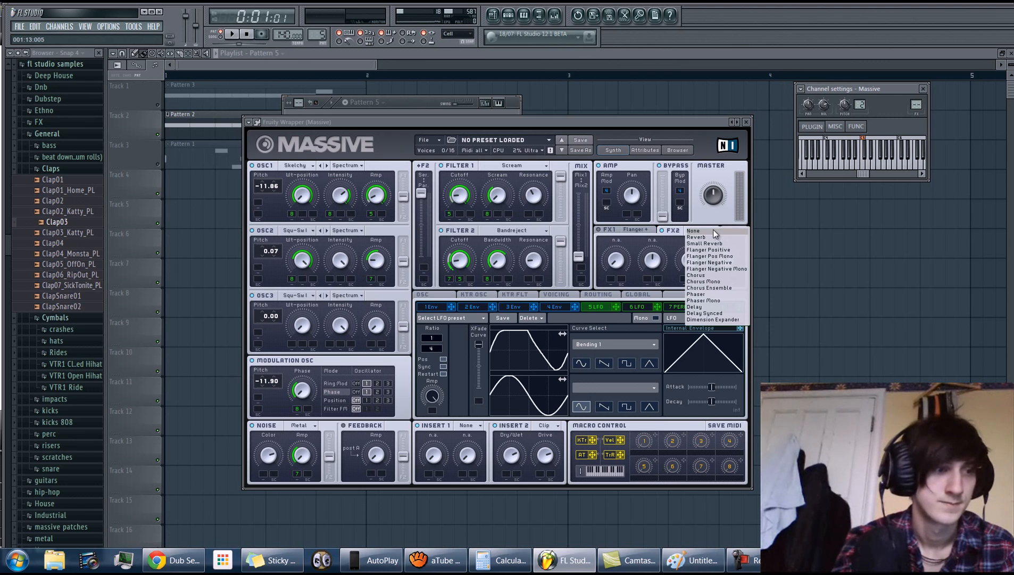
click(695, 320)
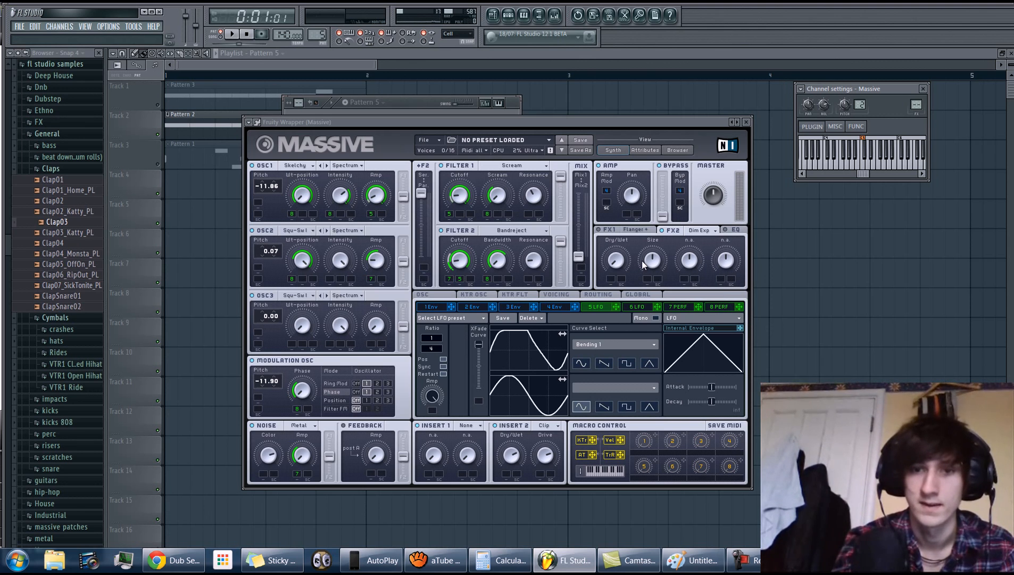
drag(653, 260, 653, 290)
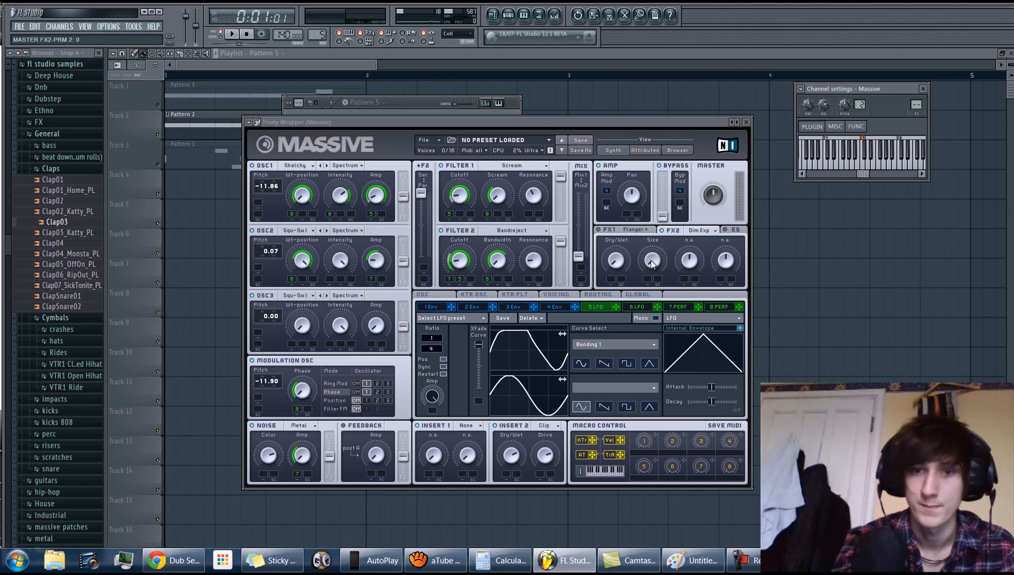
drag(611, 270, 617, 236)
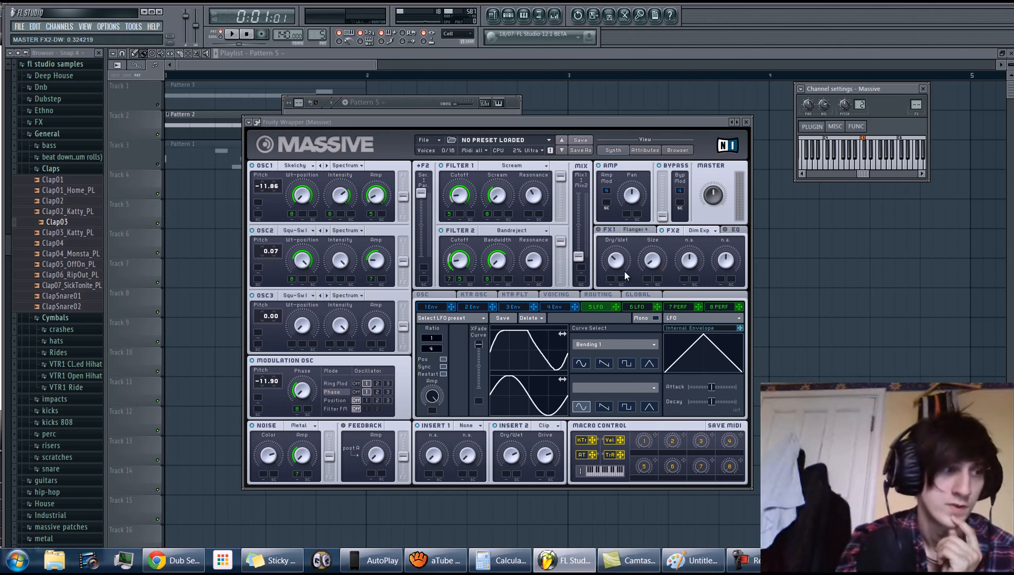
Set the EQ's high shelf to about 0.81, frequency to 0.73, boost to 0.67 and low shelf to 0.62
click(734, 231)
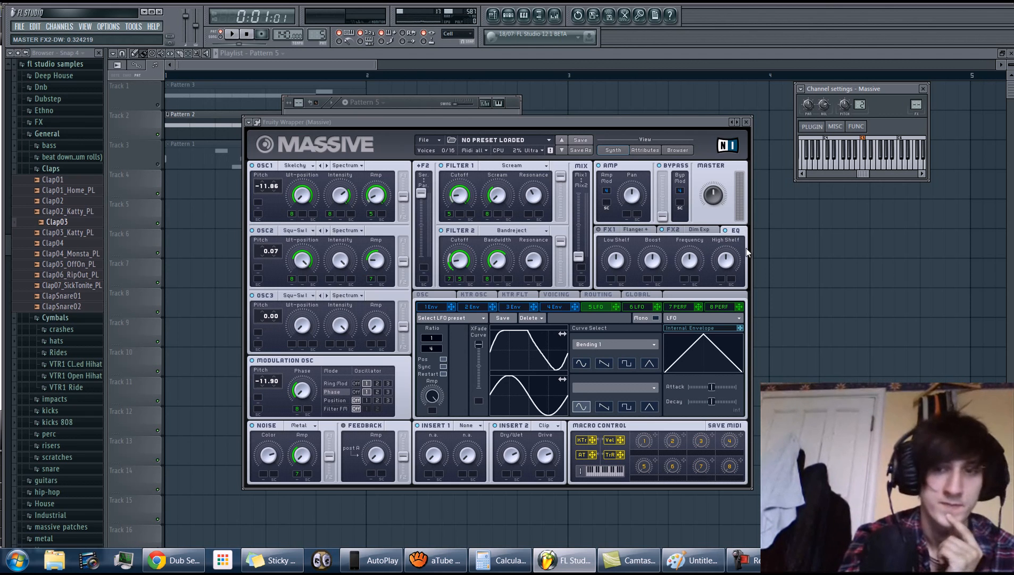
drag(724, 266, 733, 232)
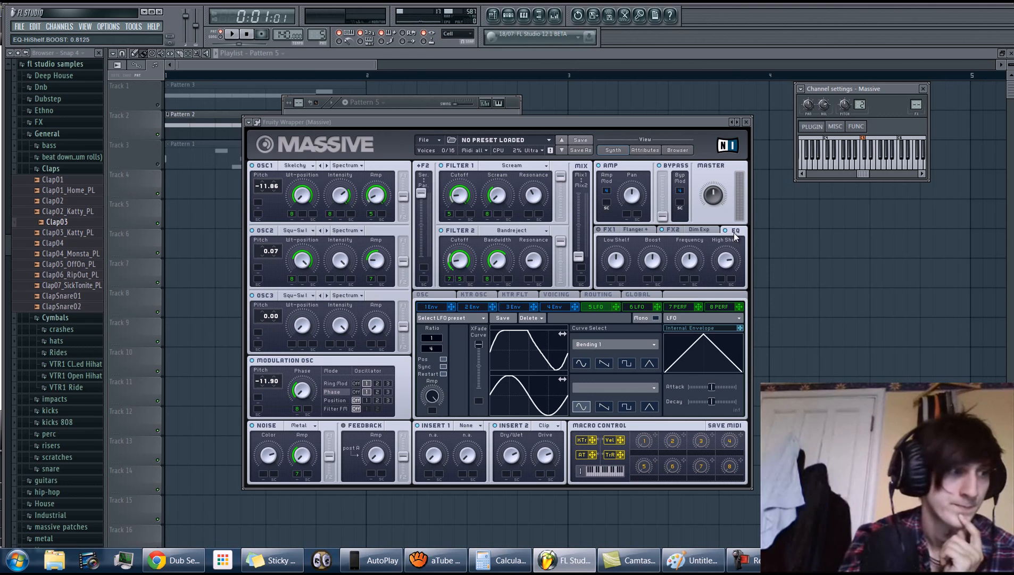
drag(692, 261, 695, 241)
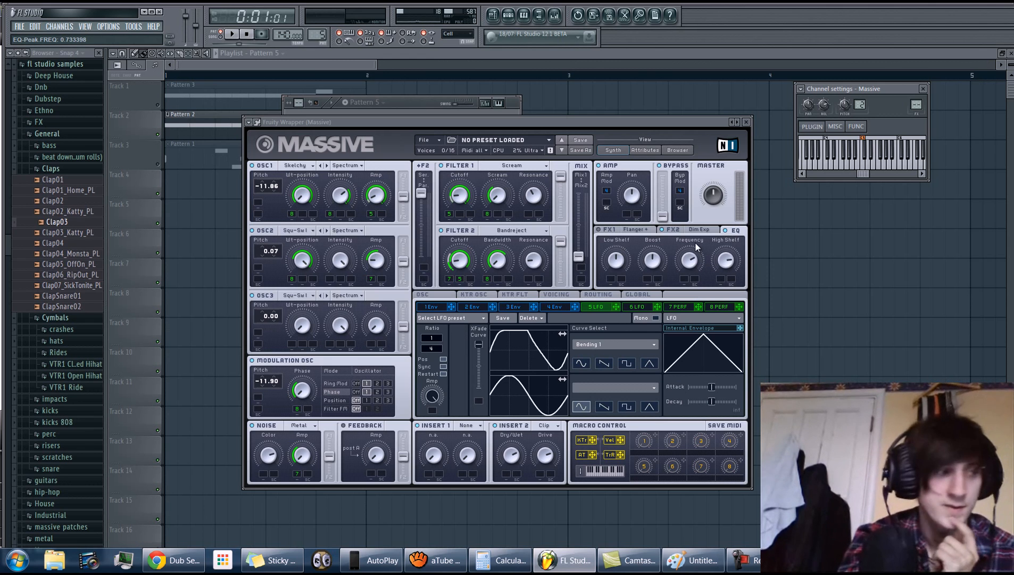
drag(654, 265, 655, 251)
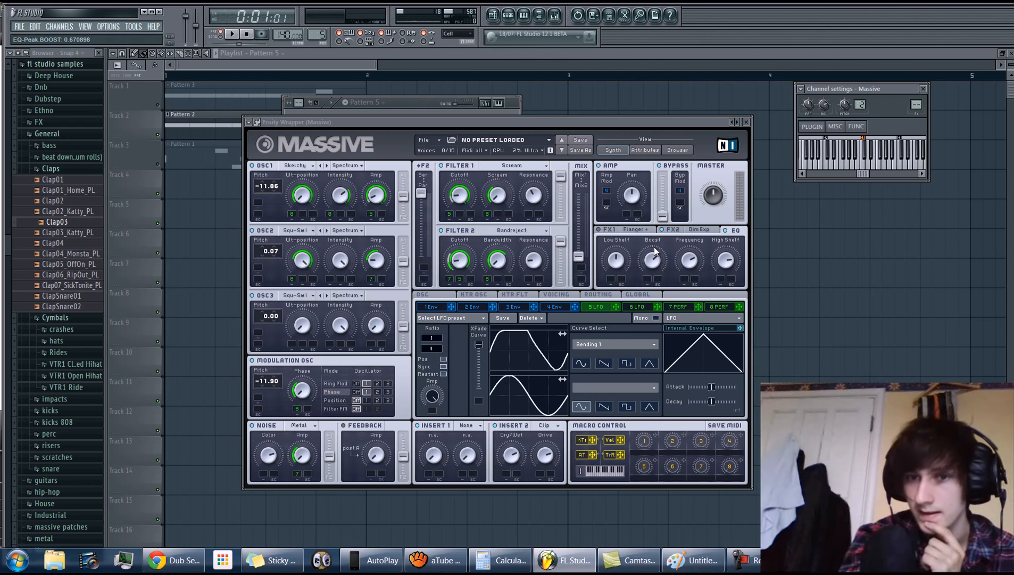
mouse_move(612, 266)
mouse_down()
mouse_move(621, 253)
mouse_move(614, 266)
mouse_up()
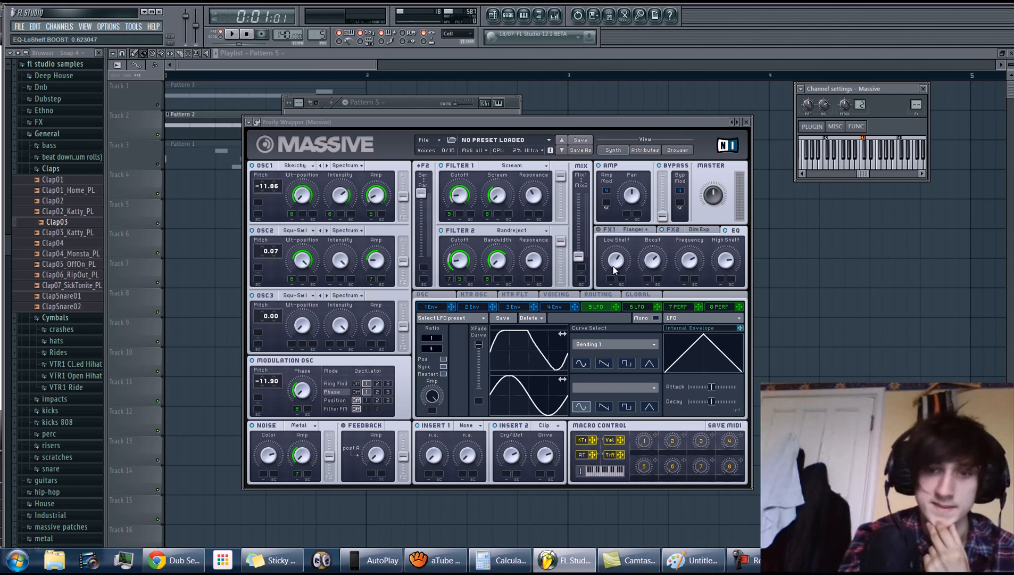
Change modulator 6 to a Performer and load a rounded peak curve into the first step of its upper sequence
click(681, 306)
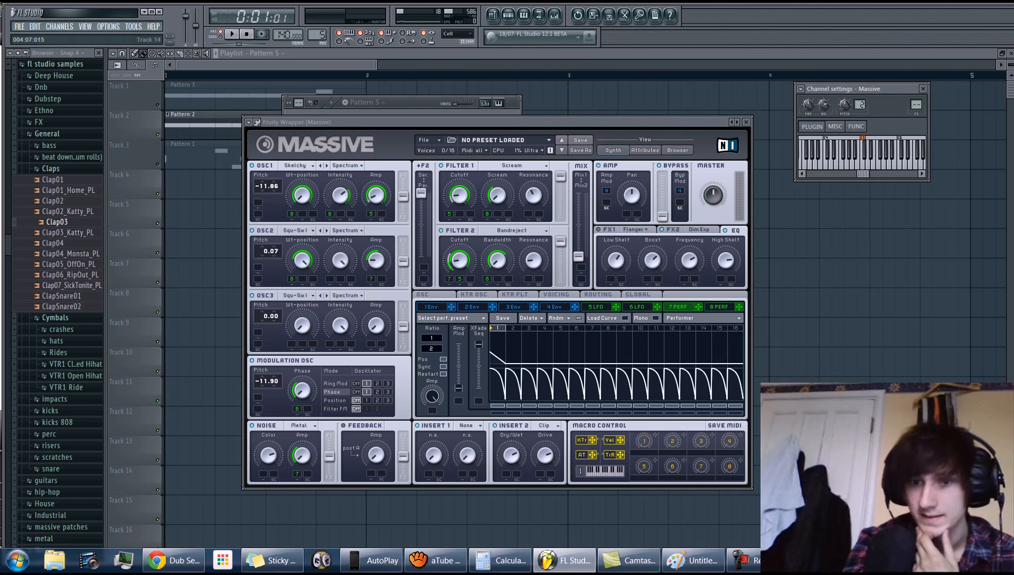
click(742, 559)
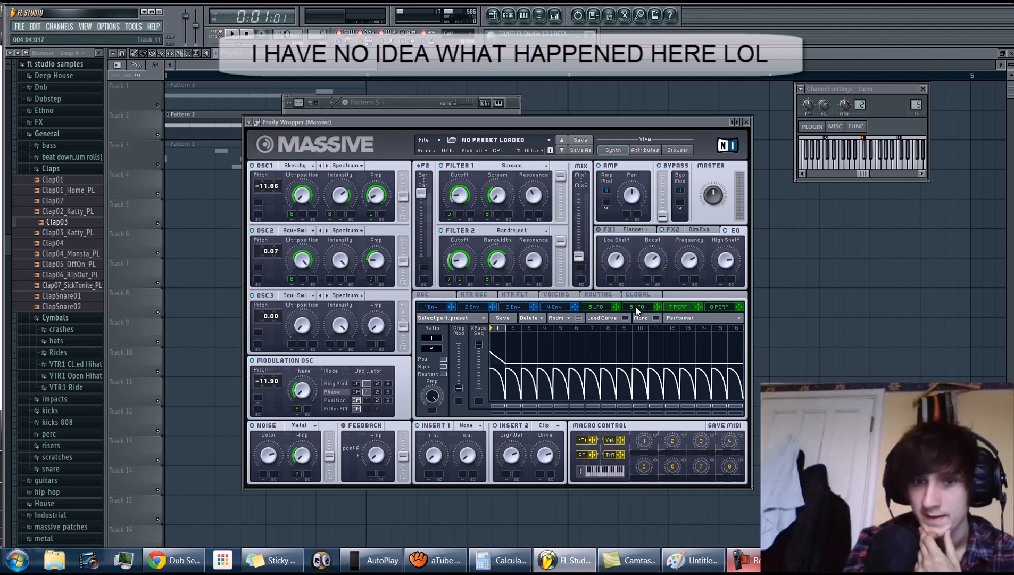
click(637, 307)
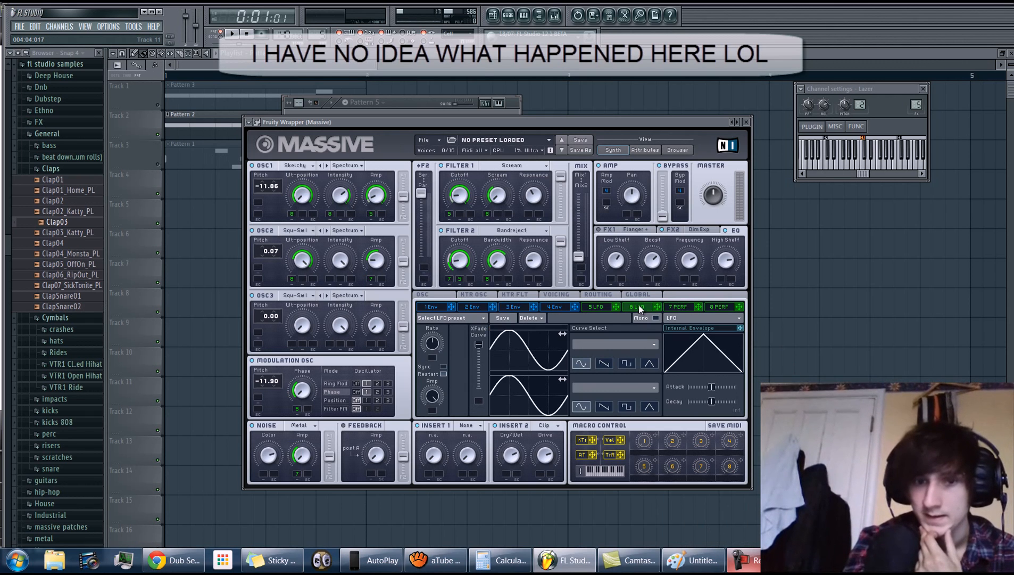
click(677, 317)
click(680, 330)
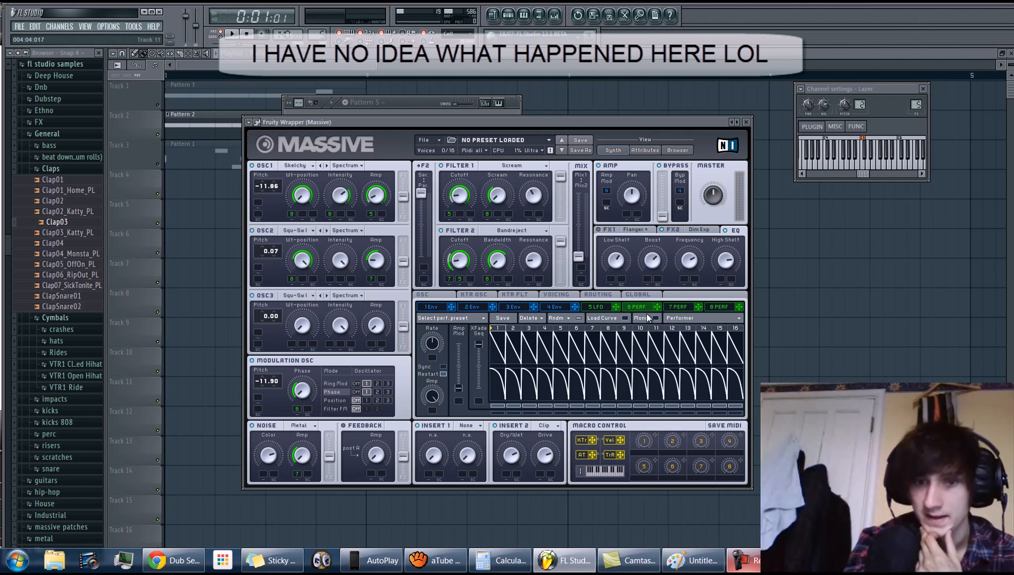
click(621, 319)
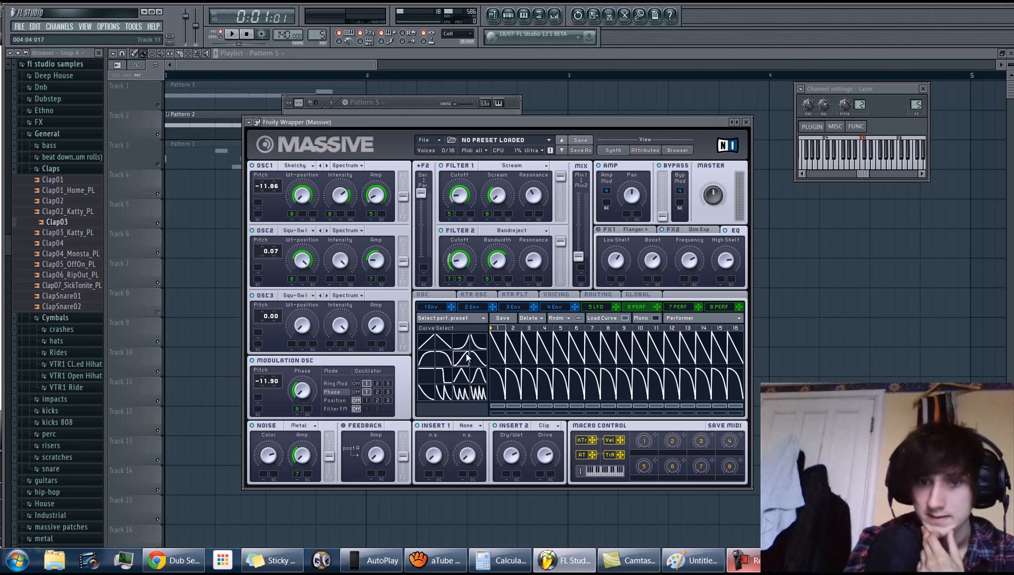
drag(497, 348, 498, 346)
Close modulator 6's curve selection and sync the modulator to the tempo with a ratio of 1/4
click(716, 307)
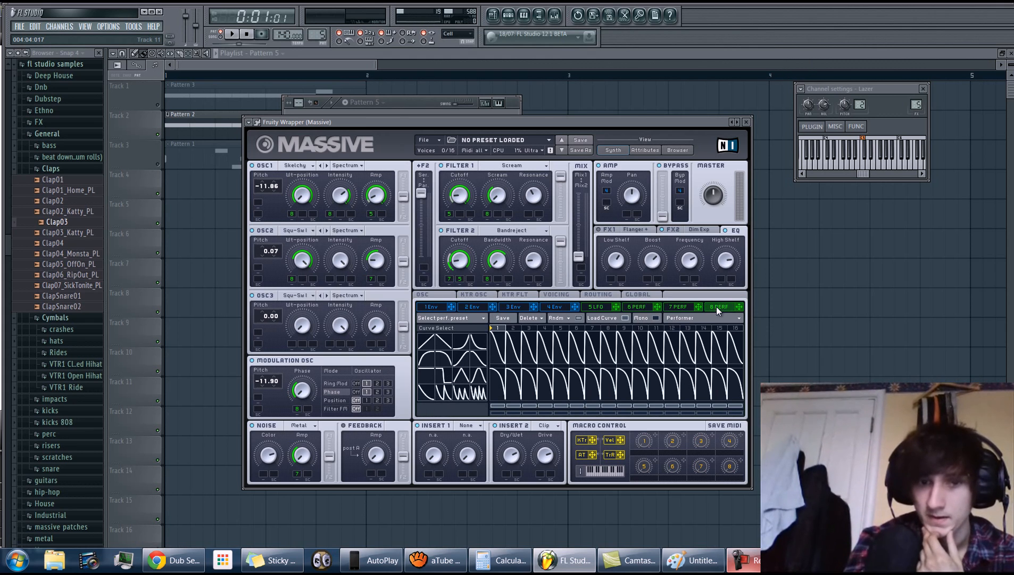
click(643, 306)
click(610, 317)
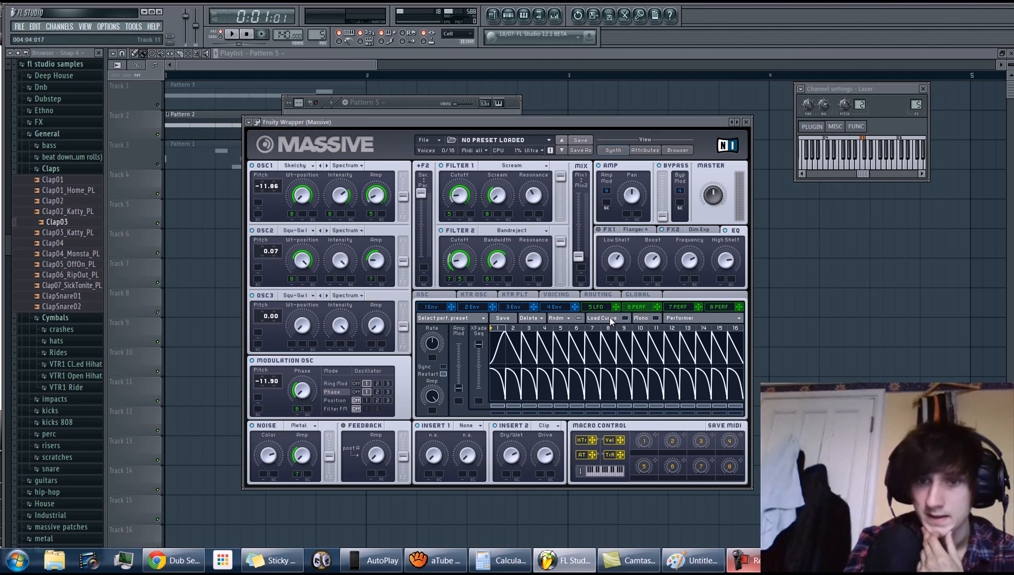
click(443, 366)
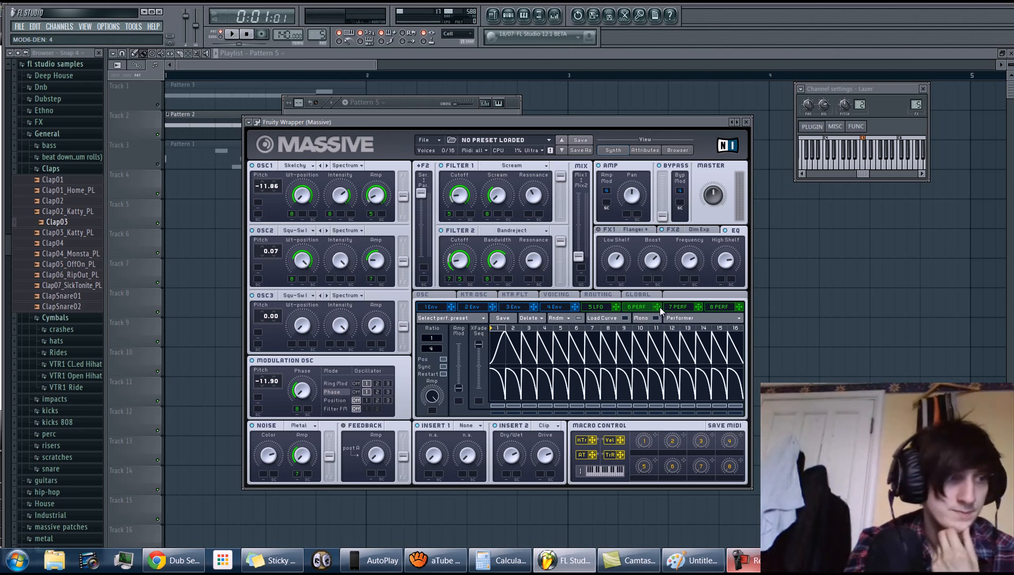
Modulate the EQ's boost, frequency, high shelf and low shelf with modulator 6, and show the FX1 settings again
drag(660, 306, 647, 279)
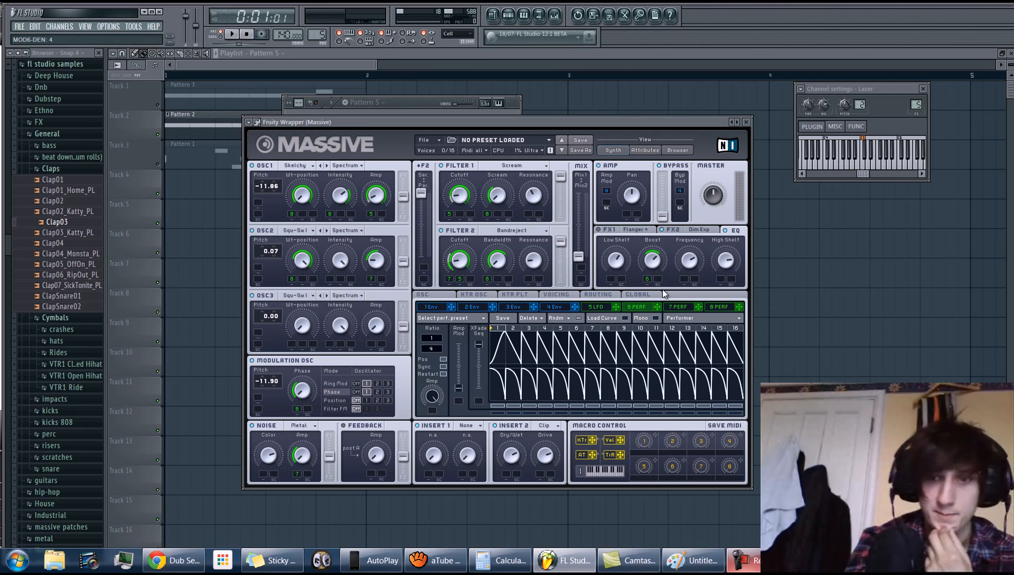
drag(660, 307, 684, 282)
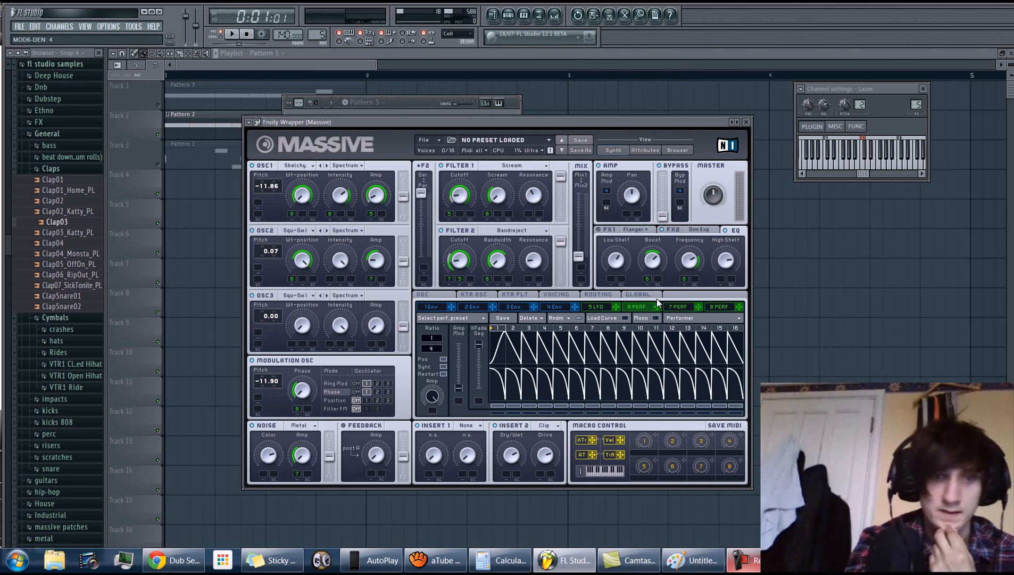
drag(722, 278, 720, 278)
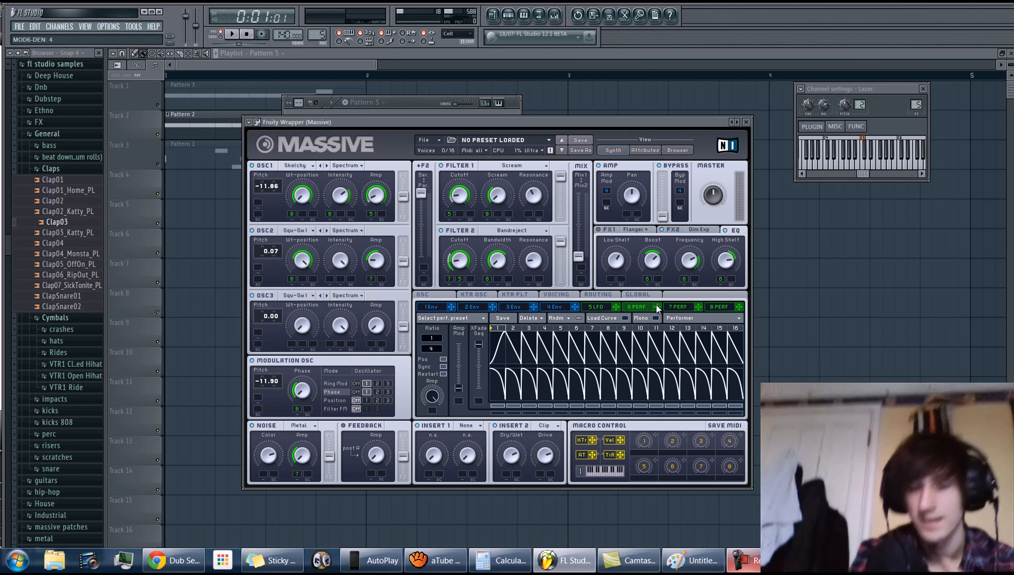
drag(657, 307, 616, 282)
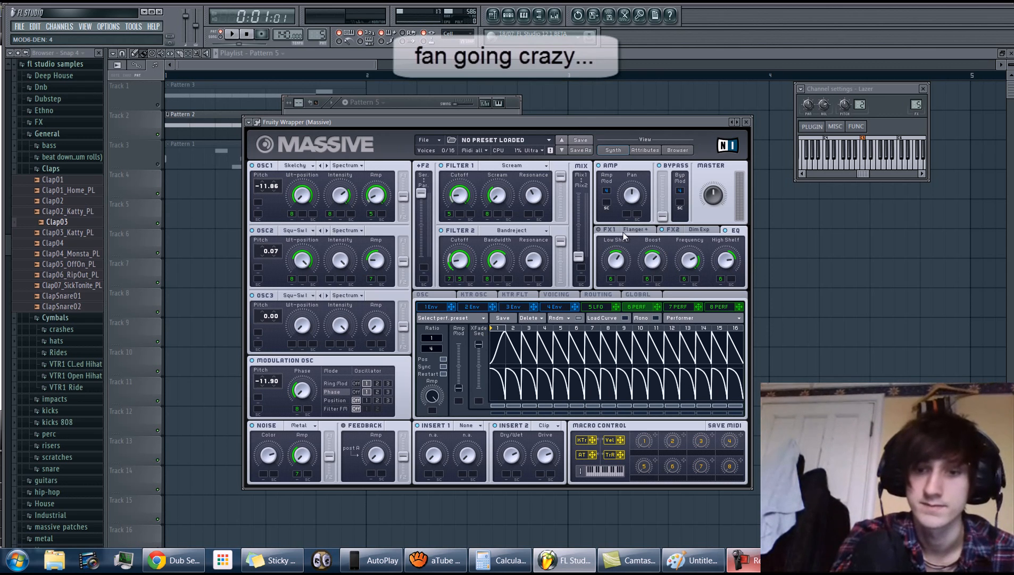
click(606, 230)
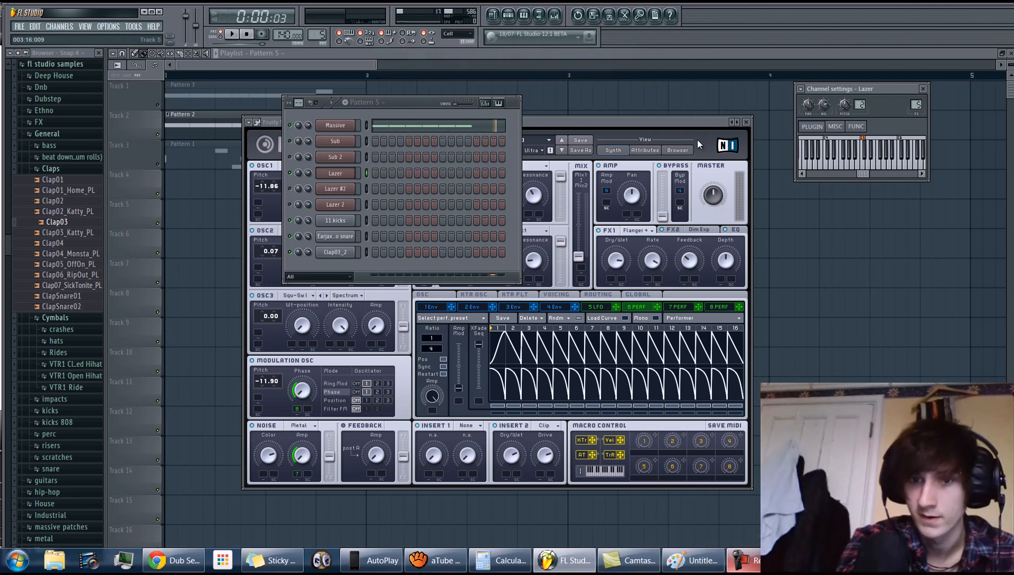
Set the Flanger's dry/wet to 1 and feedback to about 0.39, lower its depth slightly, and stop playback after listening
drag(612, 261, 619, 151)
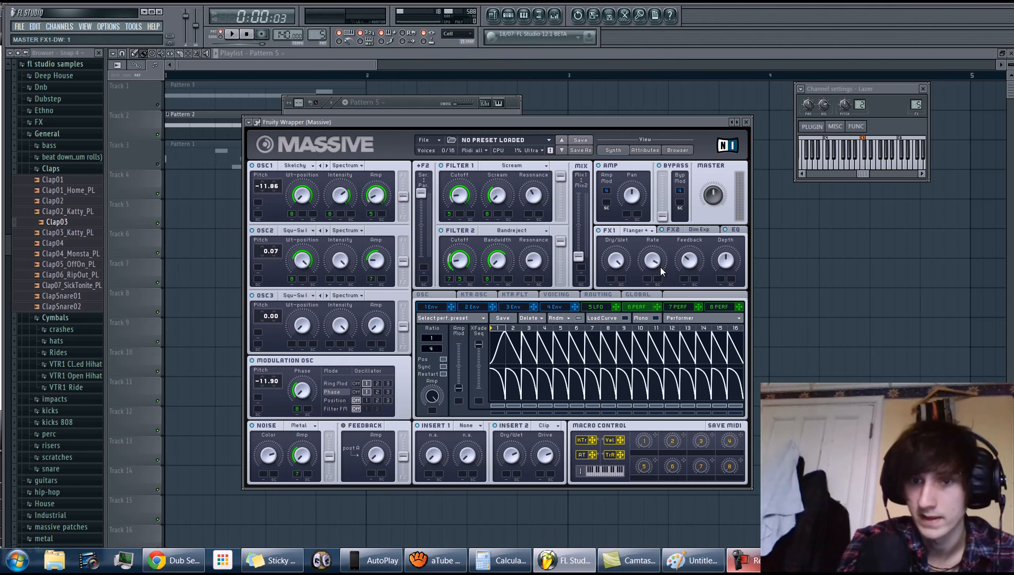
click(688, 264)
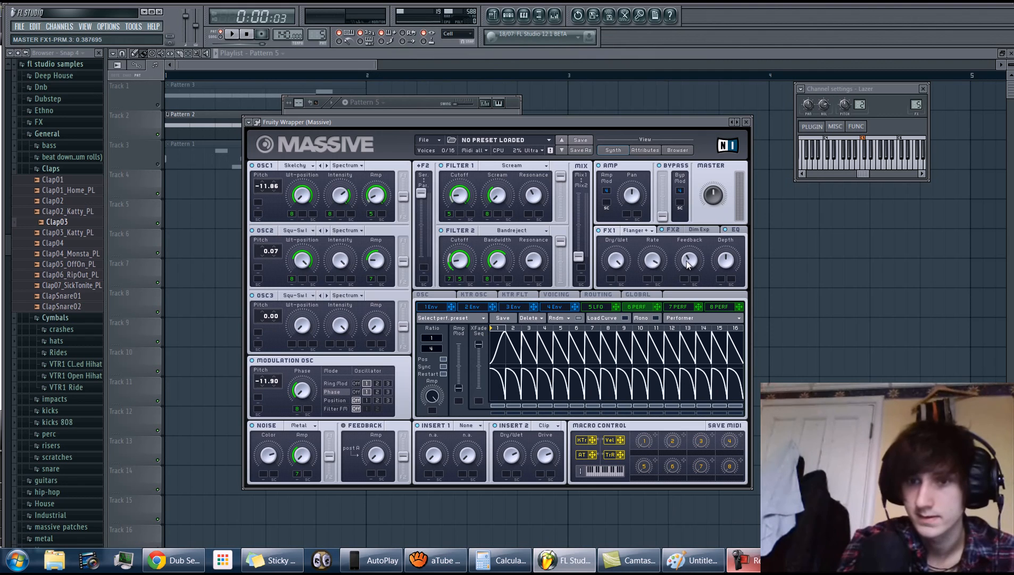
click(718, 262)
drag(720, 268, 720, 288)
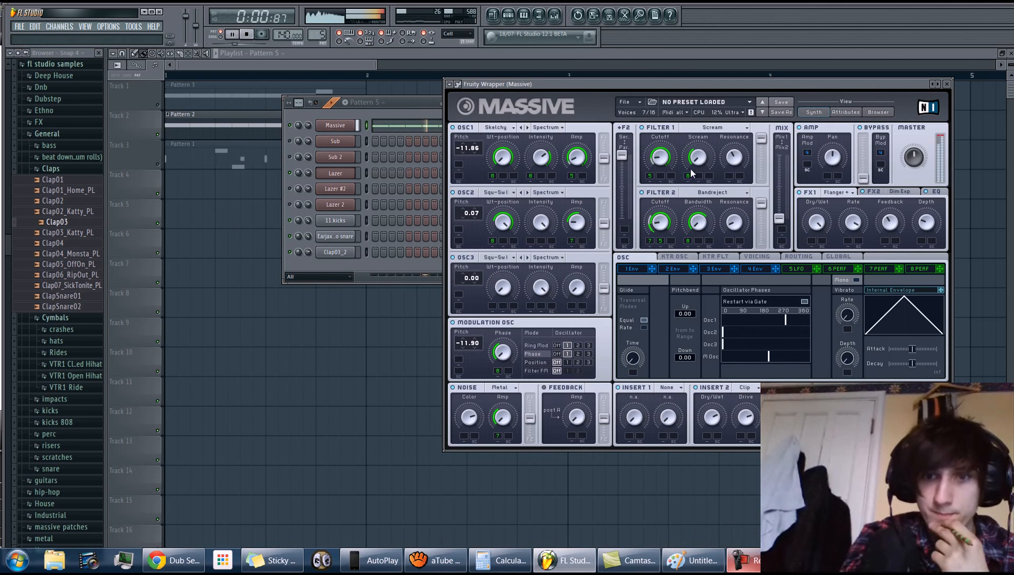
click(246, 34)
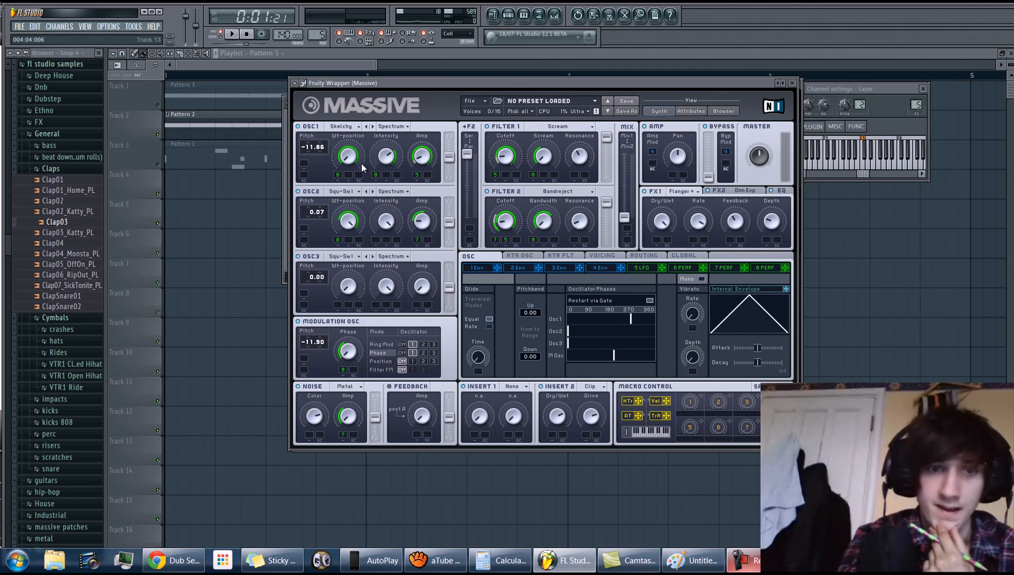
Load the Roughmath I wavetable into OSC2, and remove the modulation from OSC1's amp and raise that amp to full
click(340, 193)
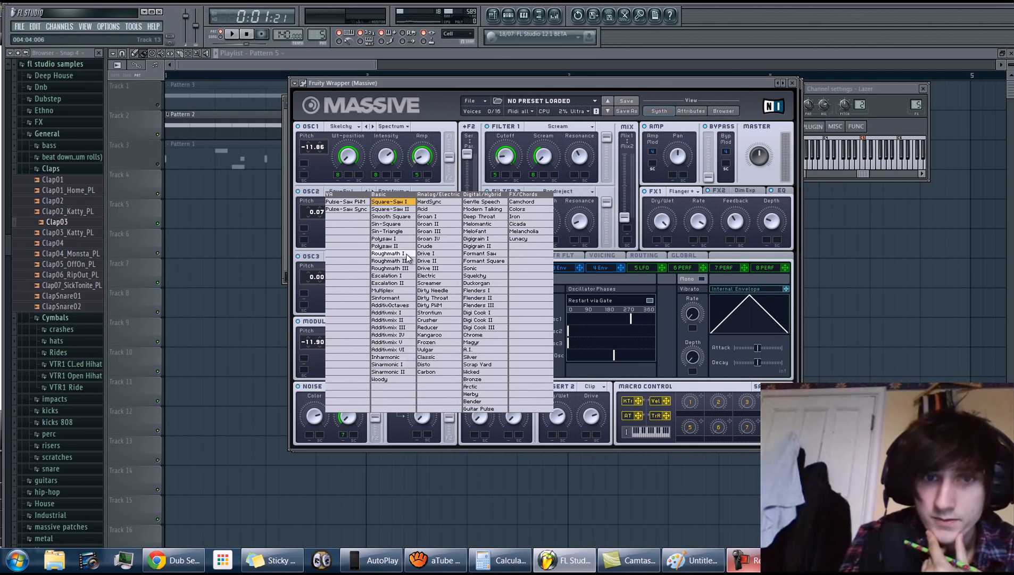
click(407, 254)
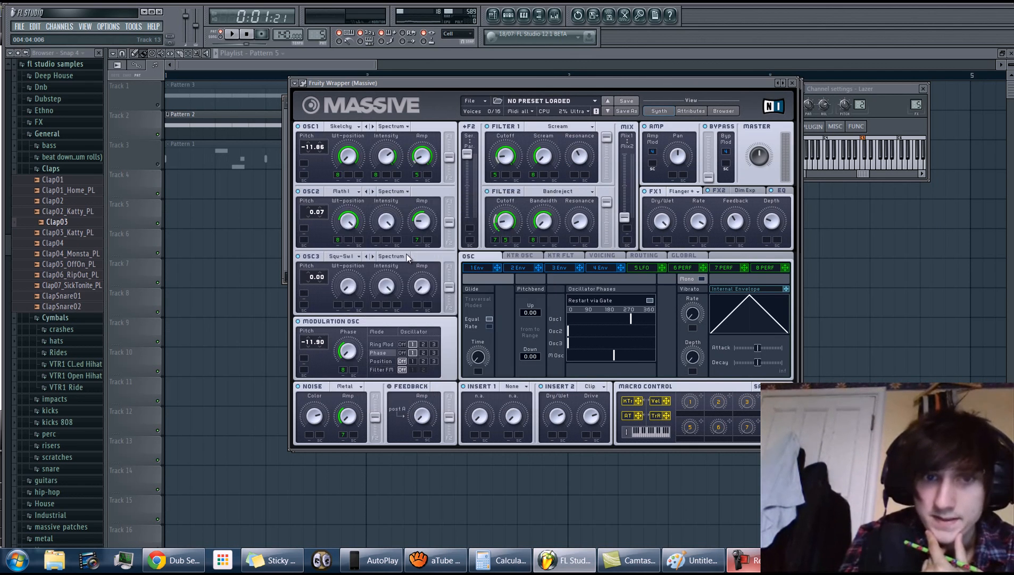
right_click(417, 176)
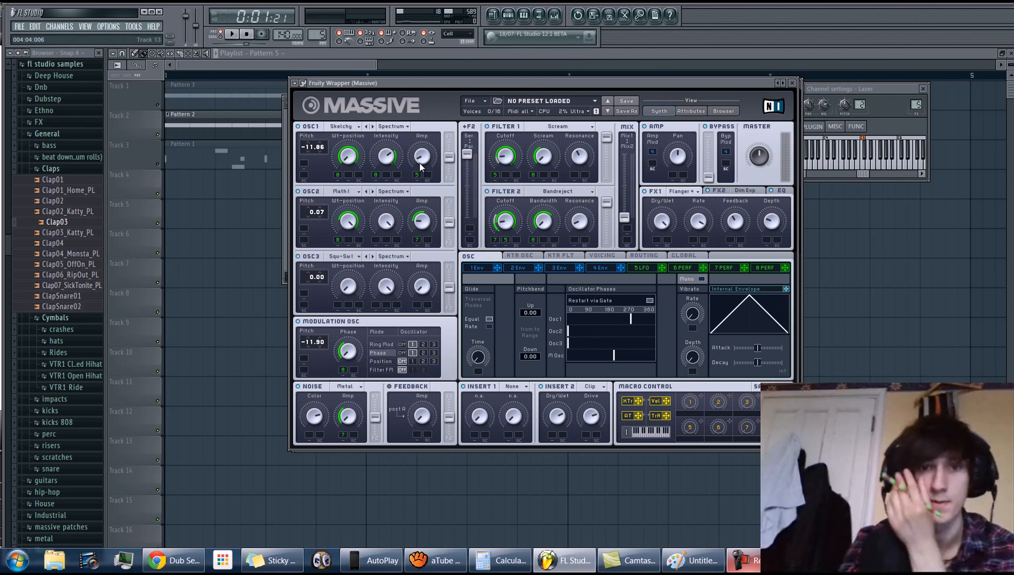
drag(420, 160, 415, 43)
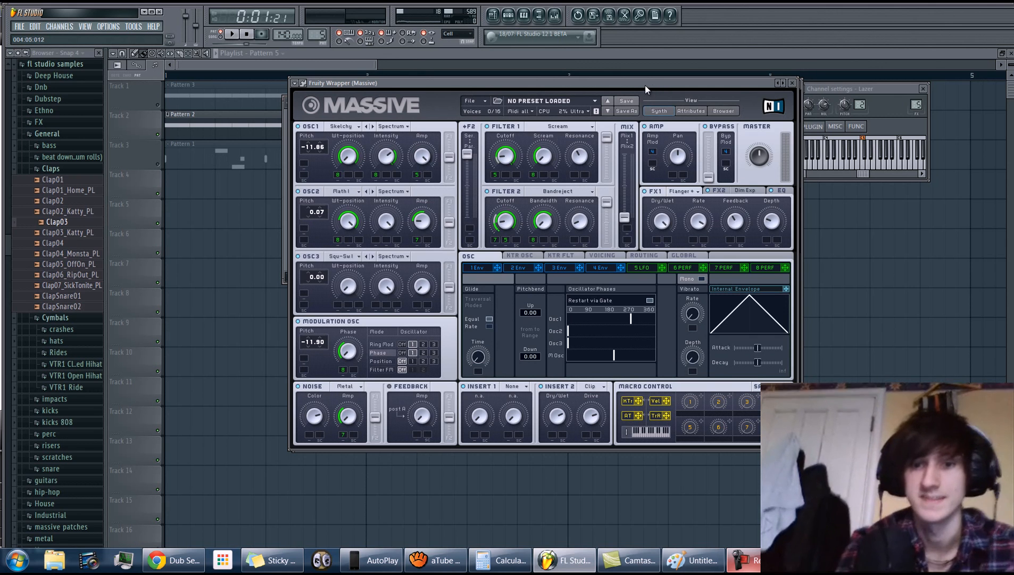
key(z)
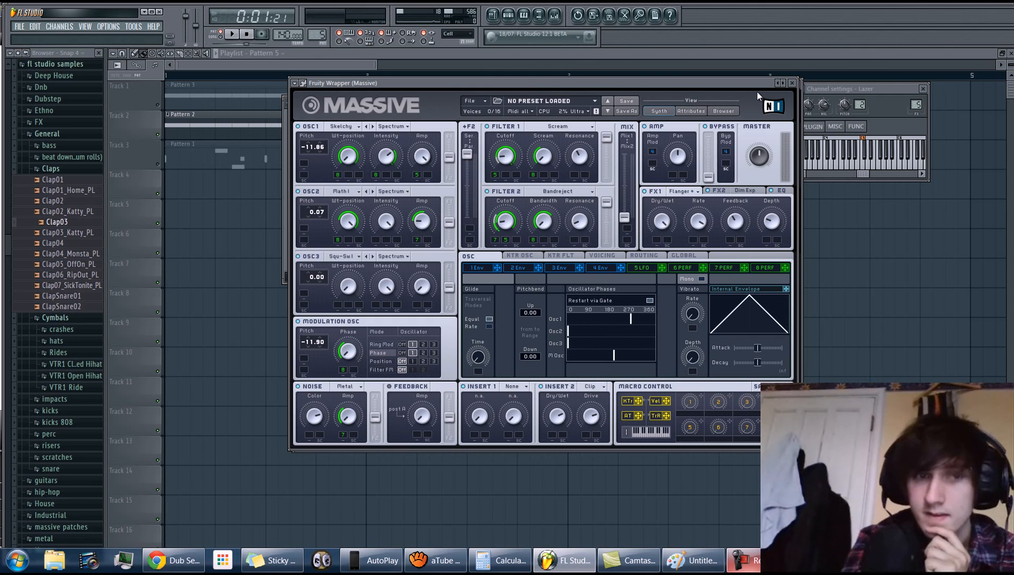
click(739, 560)
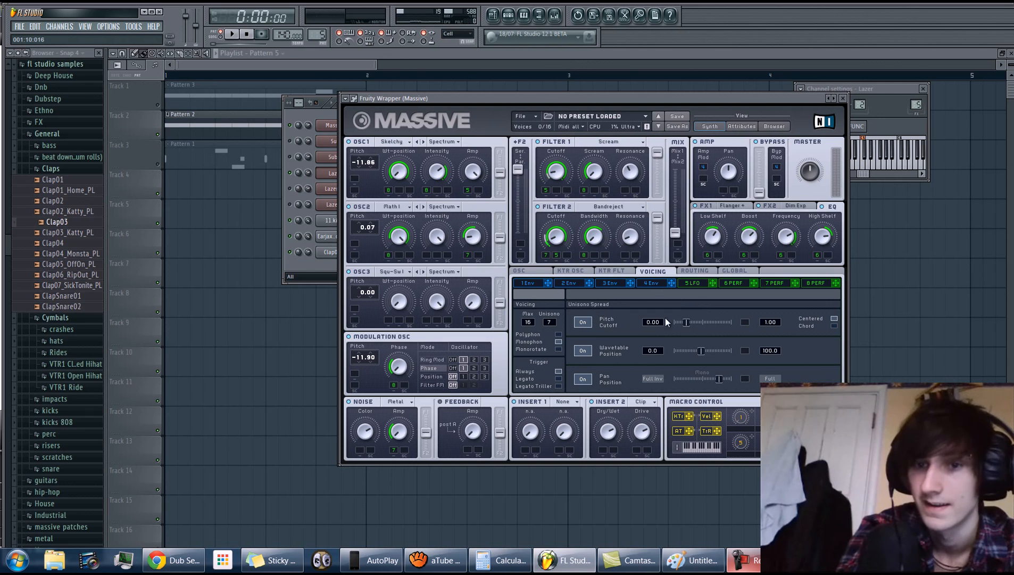
Assign modulator 7 to the unison pitch cutoff spread with the spread at about 0.05, and audition the pattern
click(772, 285)
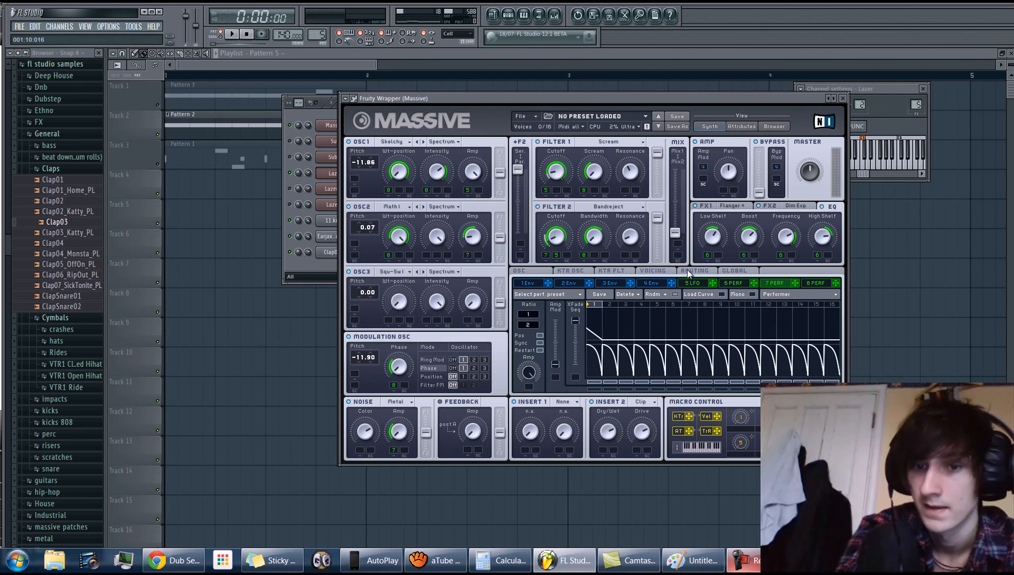
click(653, 271)
mouse_move(795, 283)
mouse_down()
mouse_move(741, 326)
mouse_move(676, 322)
mouse_up()
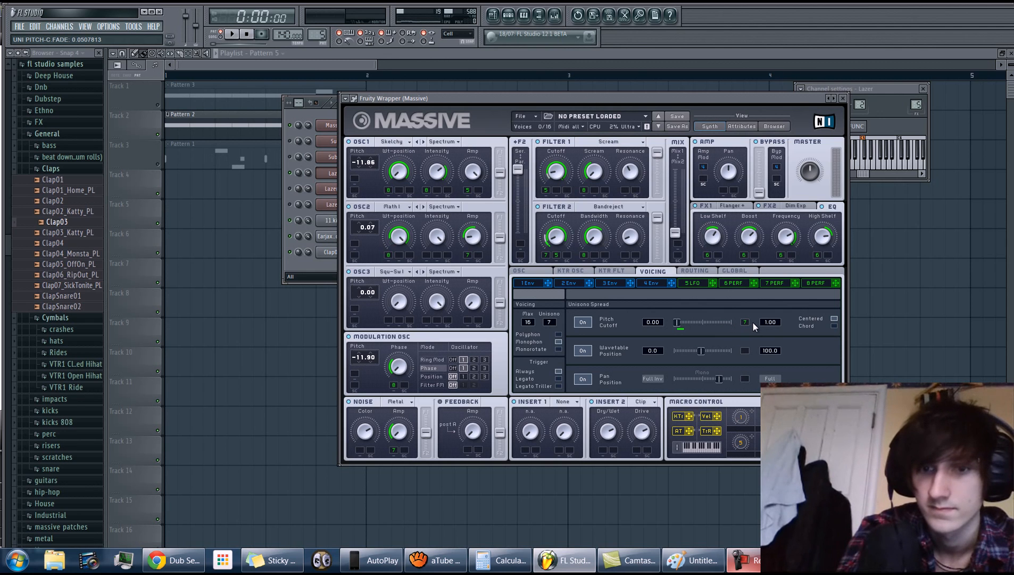
key(space)
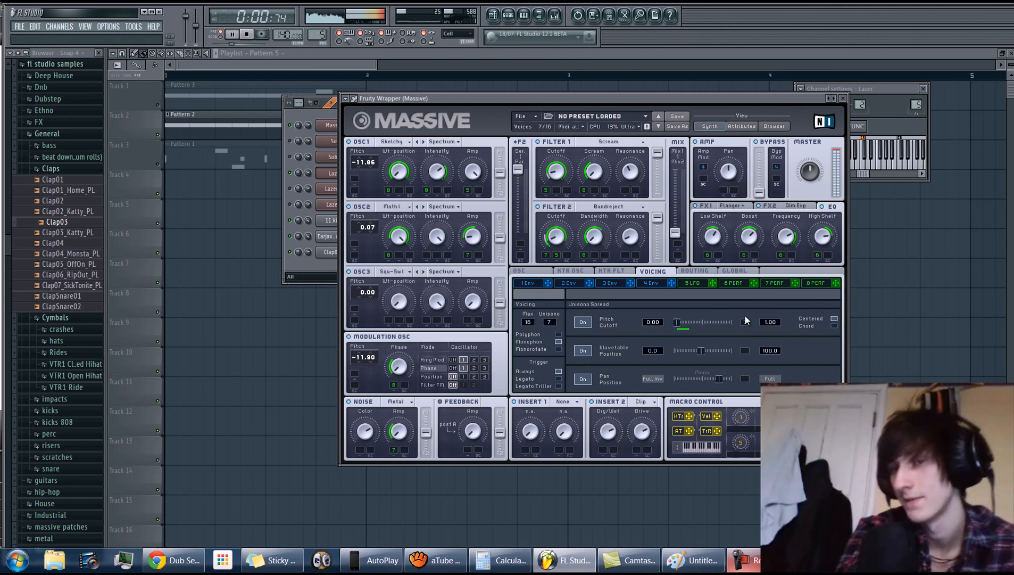
click(233, 35)
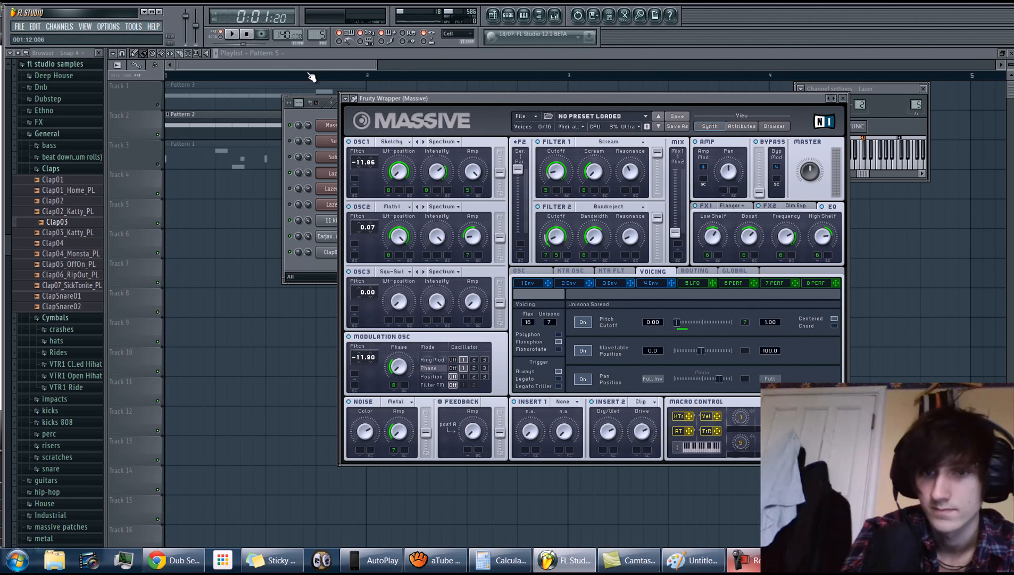
Fine-tune the unison pitch cutoff spread to about 0.04 during playback and stop the pattern
click(232, 33)
drag(676, 325, 676, 322)
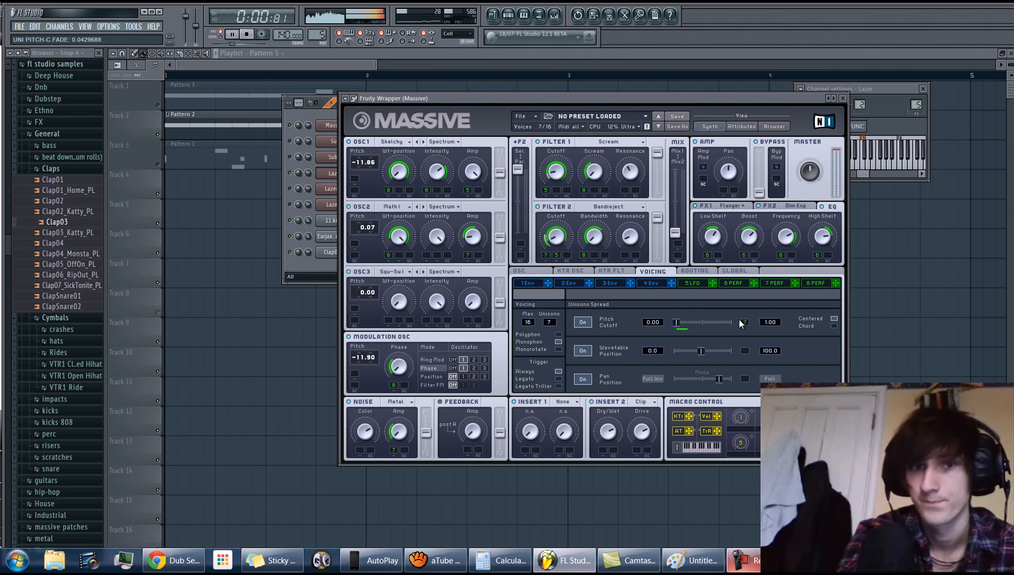
click(233, 35)
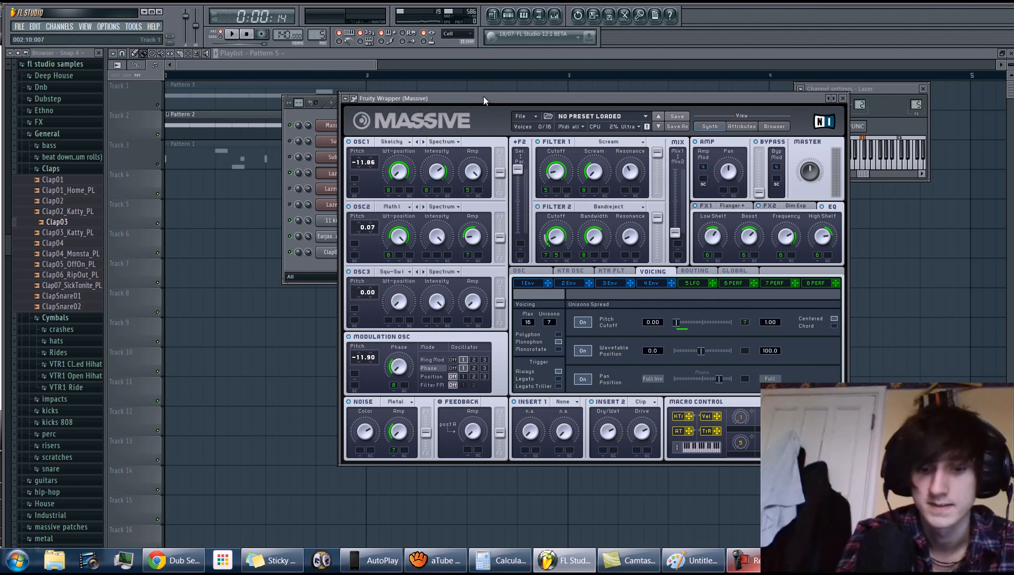
Move the channel rack clear of the Massive window, select the Lazer channel and audition its sound with a few notes
drag(482, 98, 487, 102)
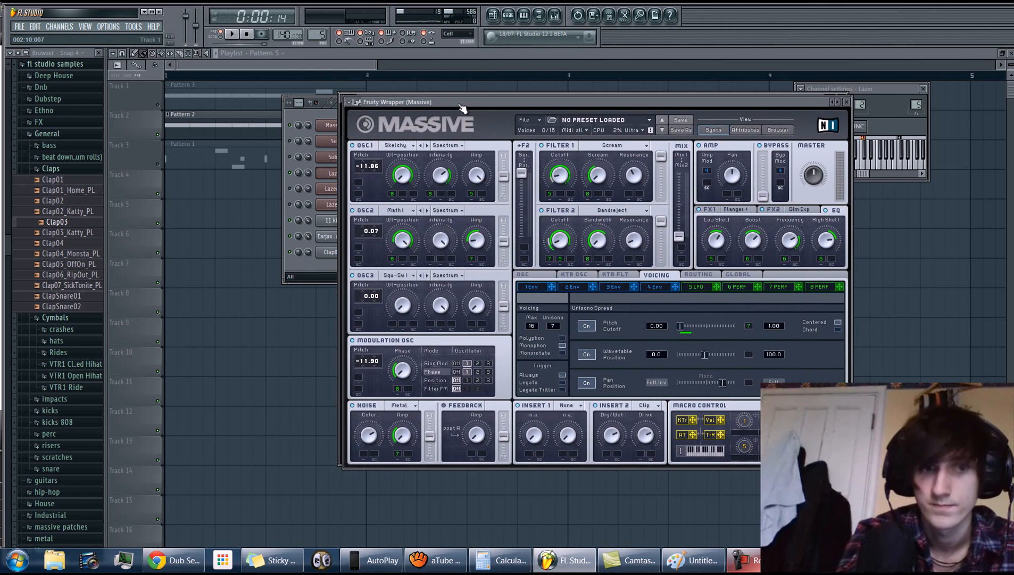
click(316, 114)
drag(405, 103, 273, 108)
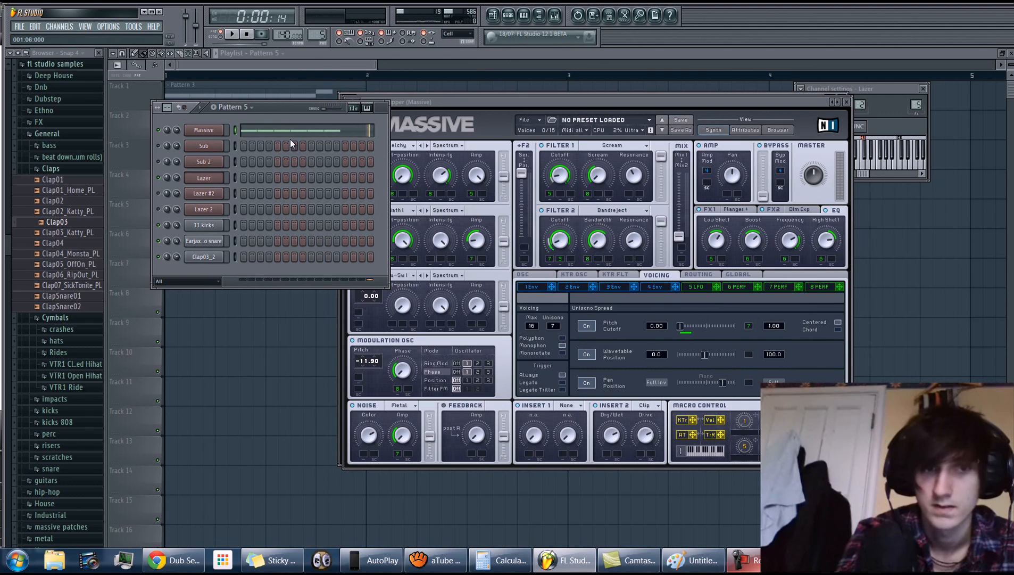
click(235, 178)
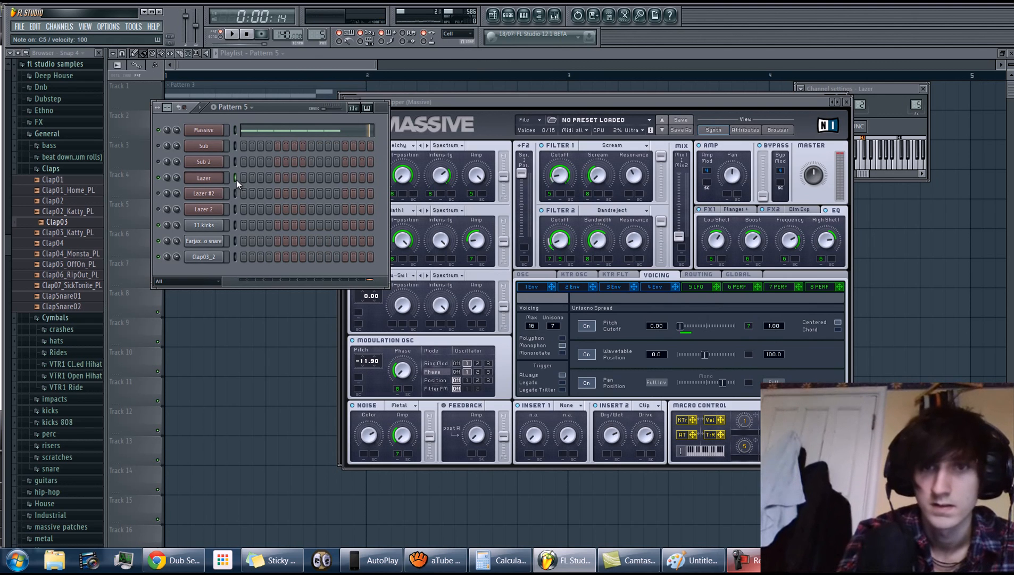
key(z)
click(233, 177)
key(z)
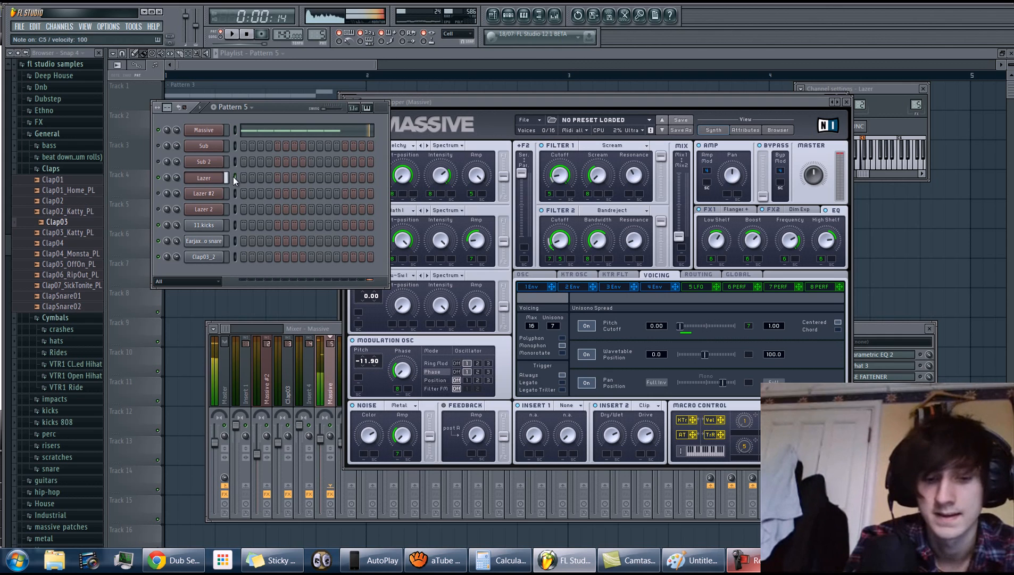
Review the Fruity Parametric EQ 2, Camel Phat 3 and Sausage Fattener settings on the Massive mixer track
click(459, 100)
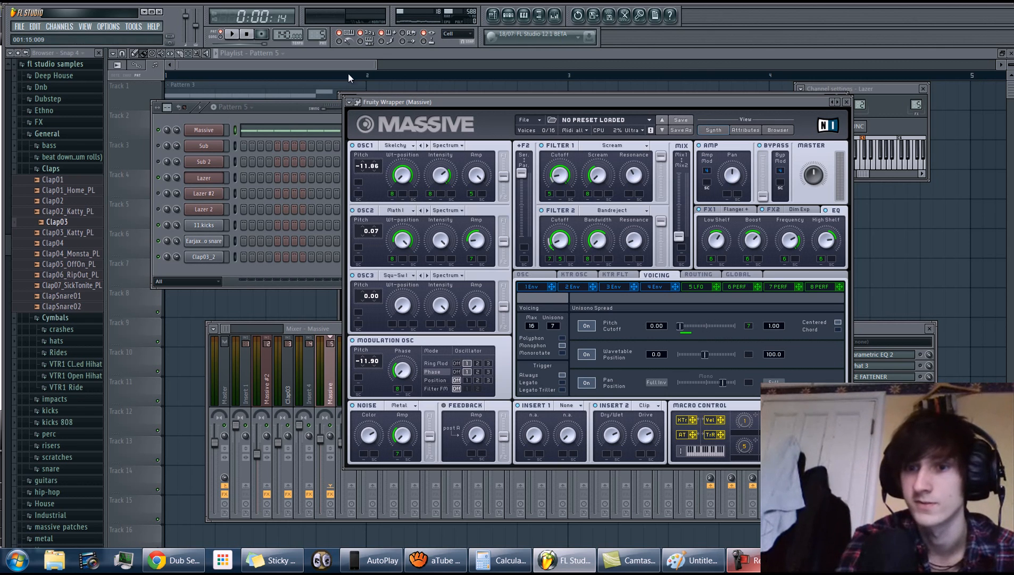
key(F9)
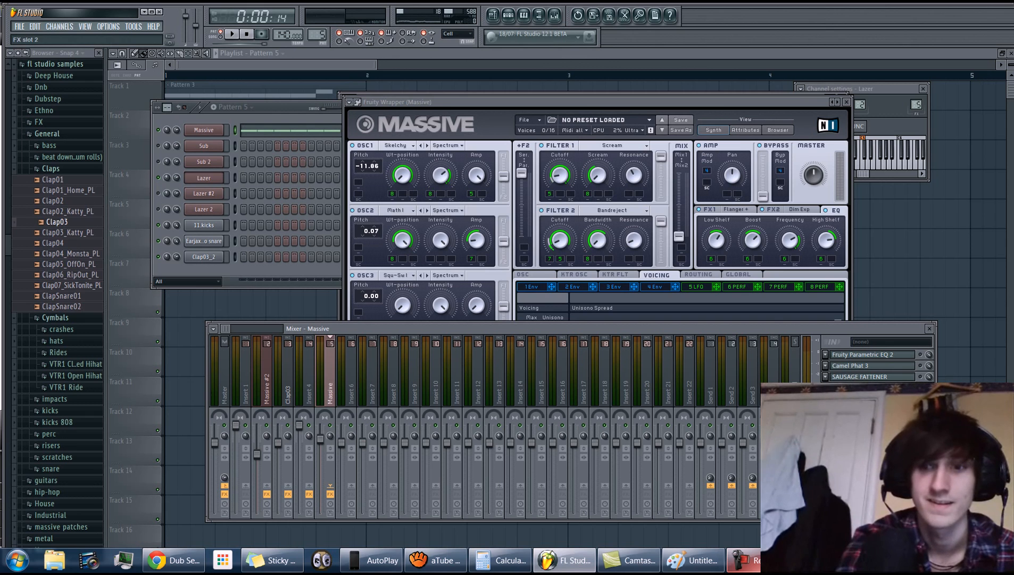
click(912, 355)
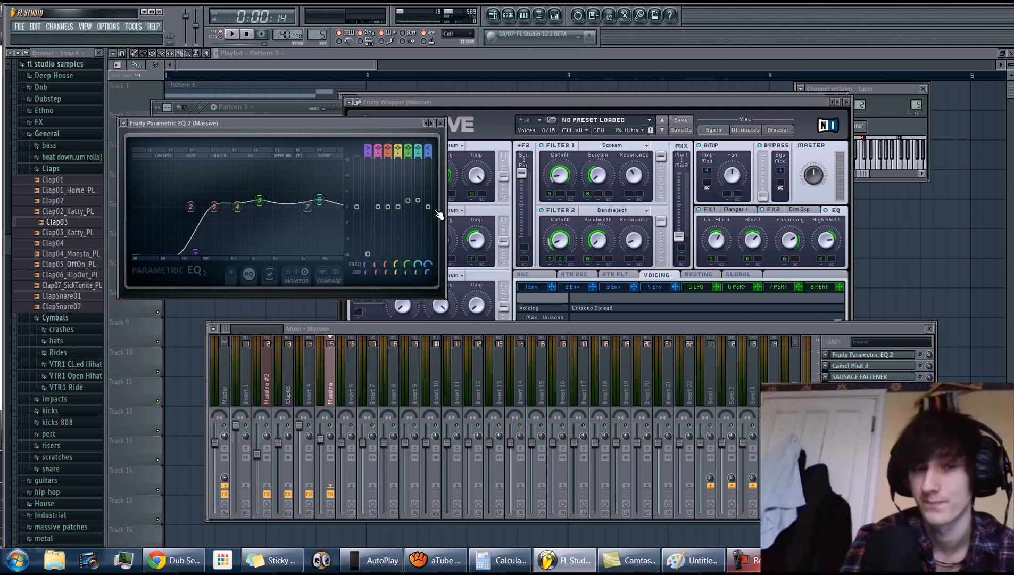
click(878, 365)
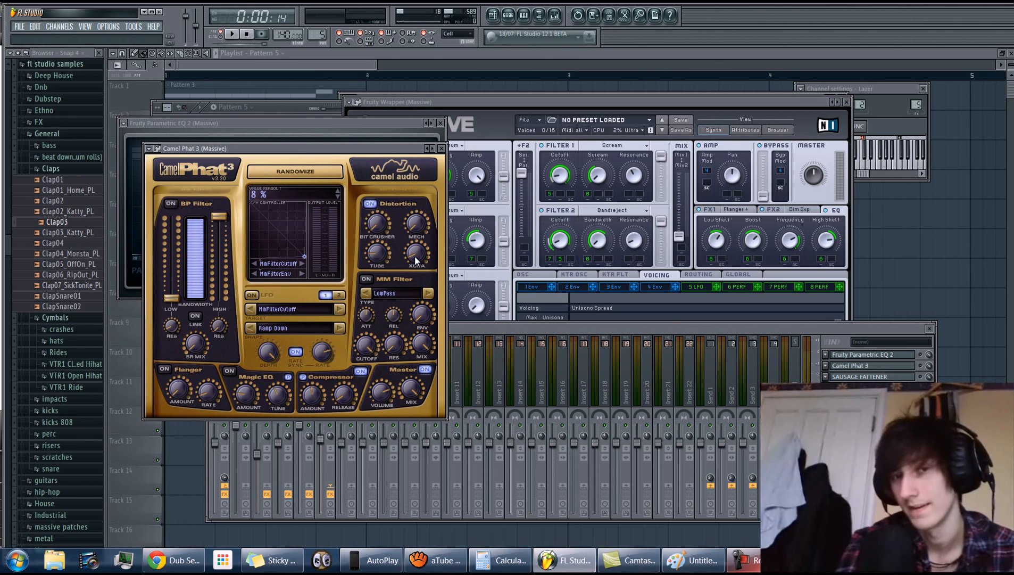
click(907, 377)
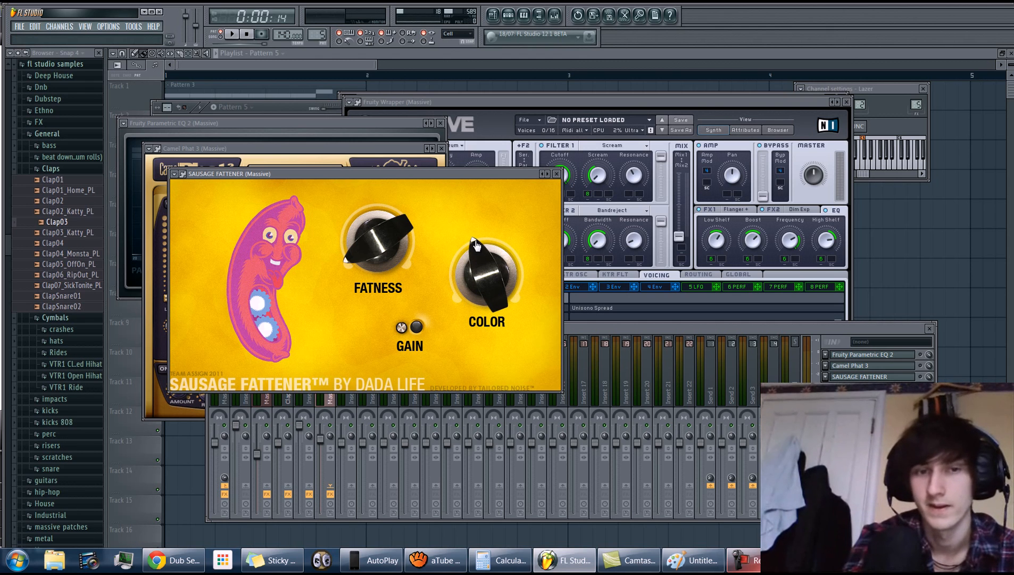
drag(481, 245, 375, 277)
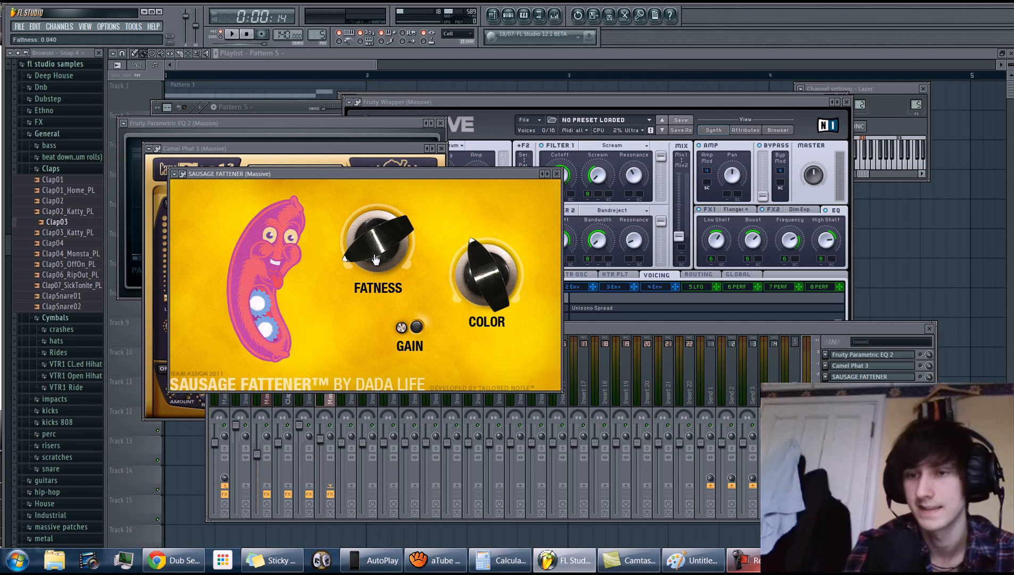
Check the effect slots of the Master mixer track and return to the Massive track
click(932, 368)
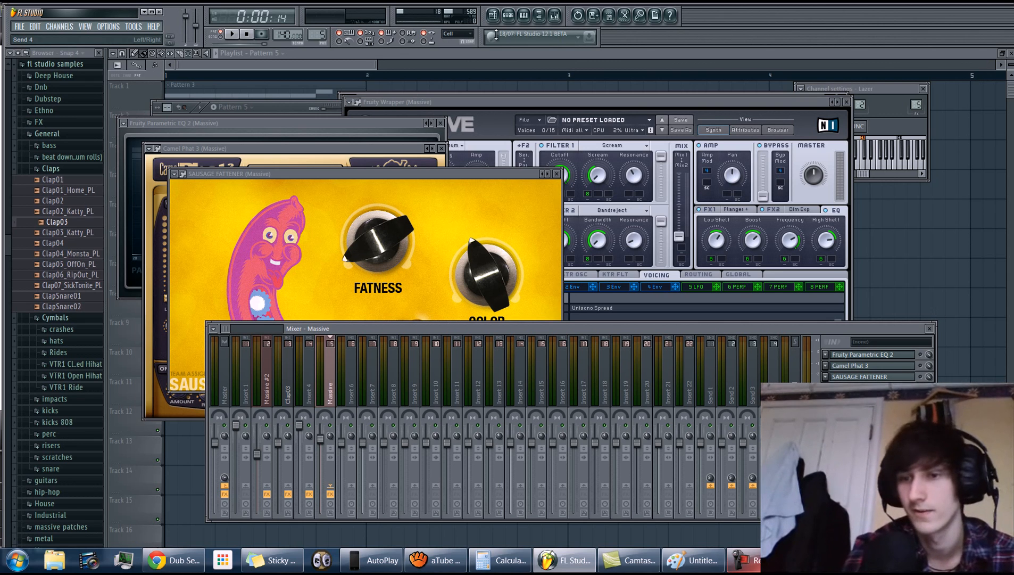
click(554, 15)
click(554, 14)
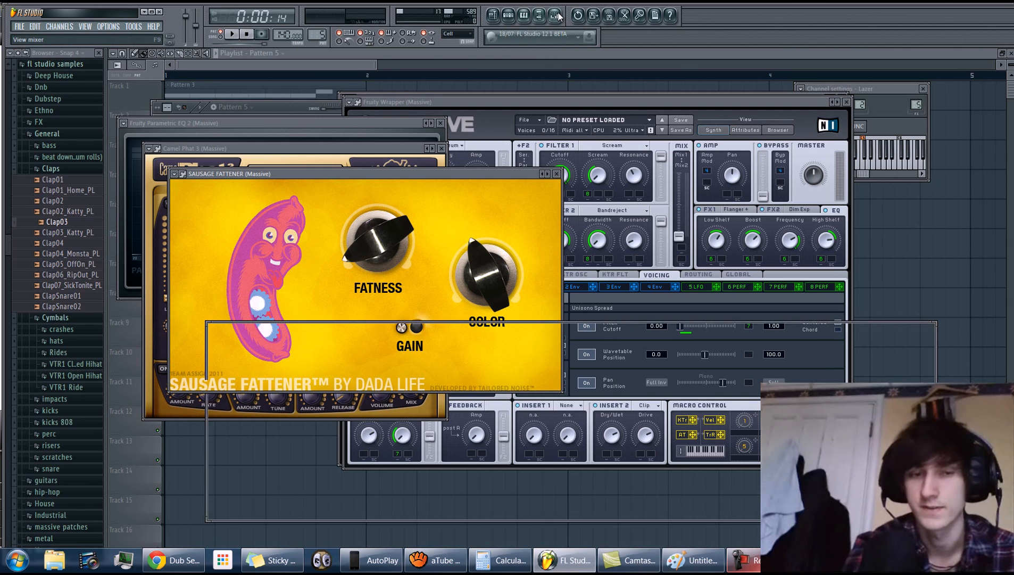
click(223, 399)
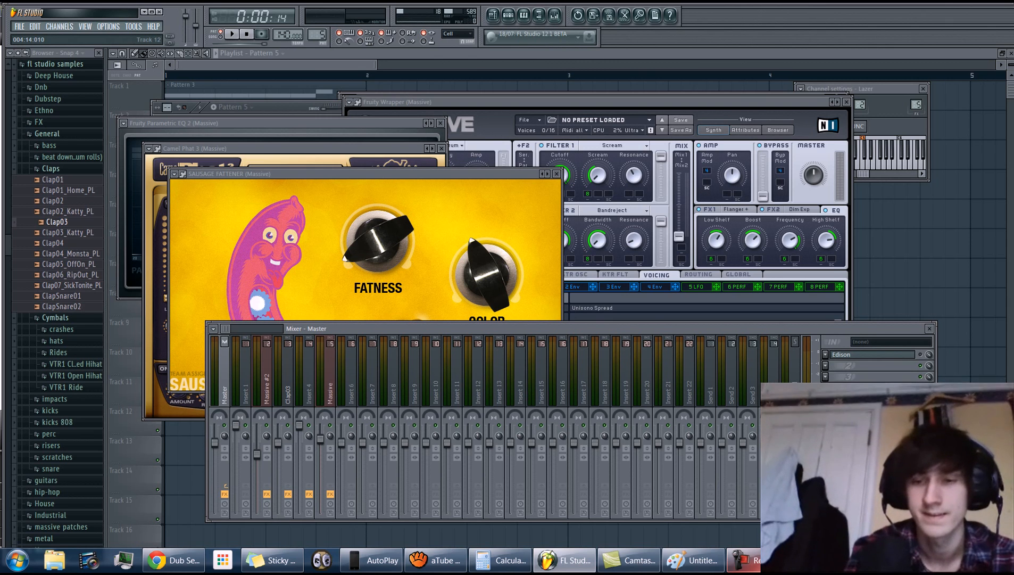
click(322, 365)
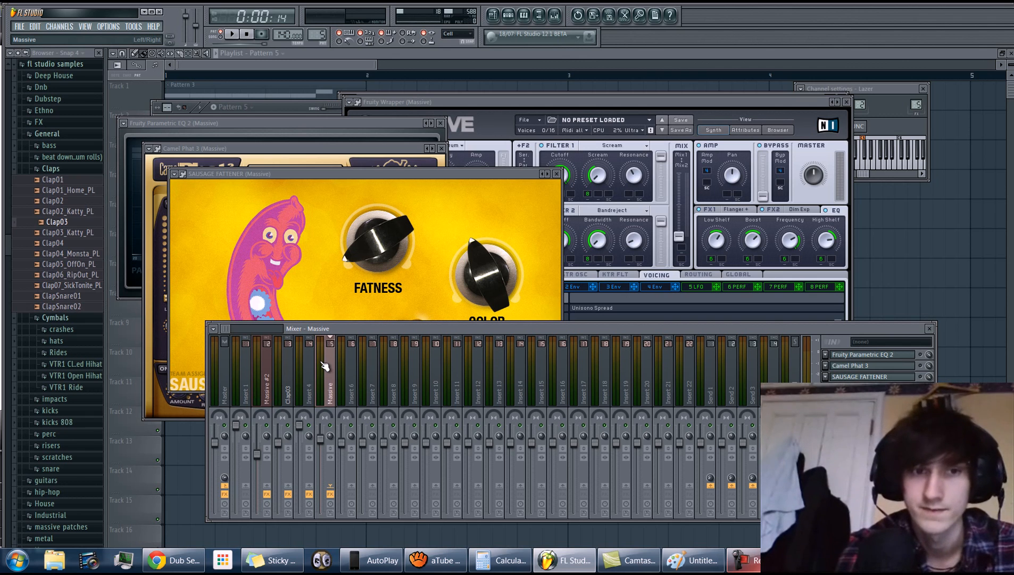
Bring up the channel rack, select and audition the Lazer 2 channel, and switch to Pattern 2
click(508, 15)
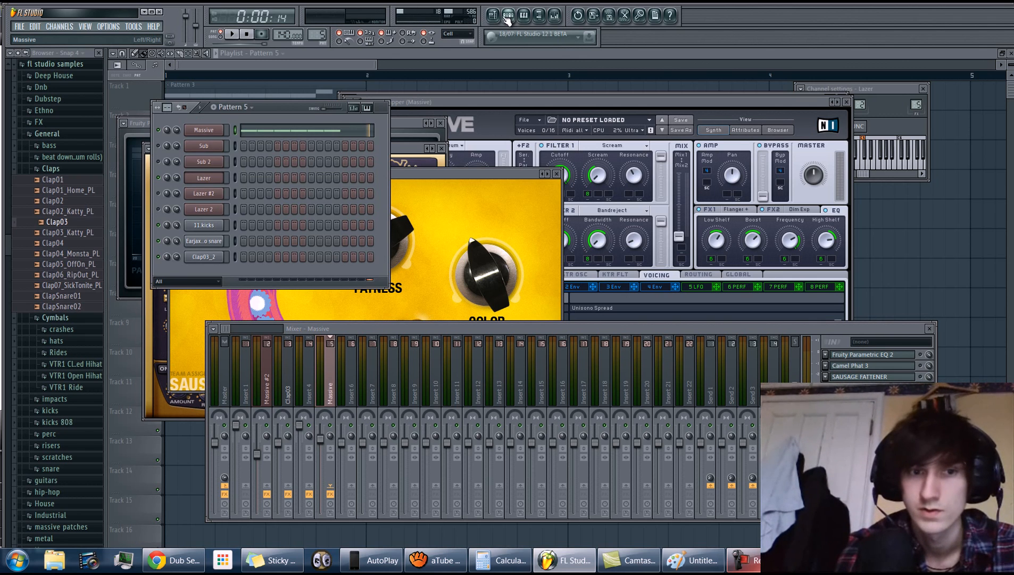
click(234, 210)
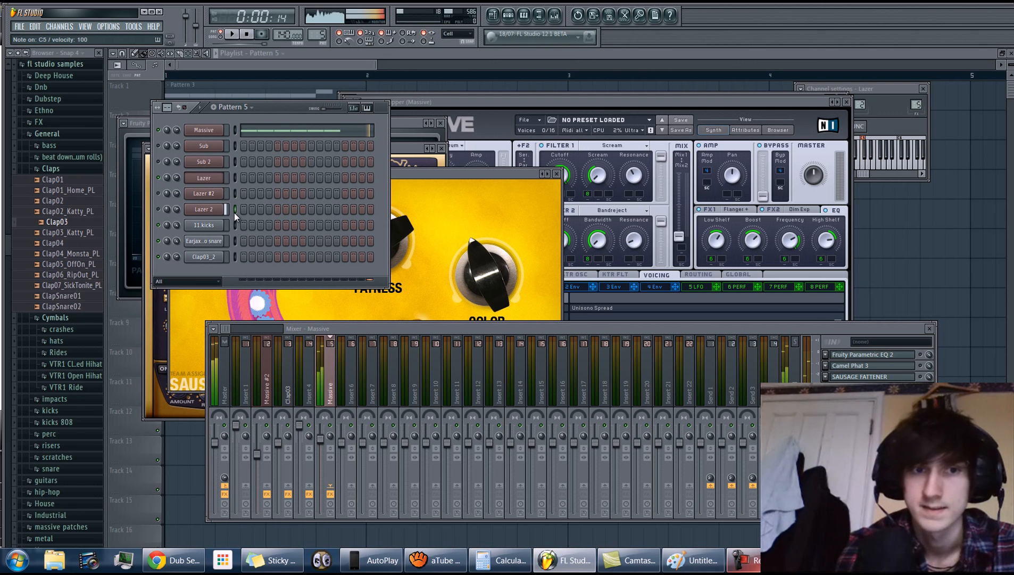
click(250, 107)
click(259, 139)
key(Left)
key(Left)
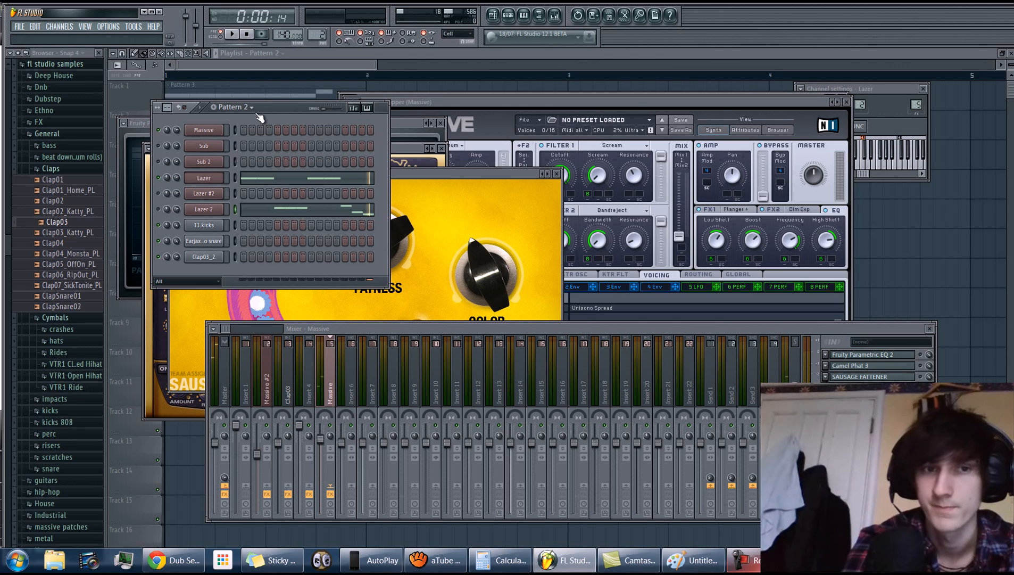
Step forward through the patterns to Pattern 5, play it briefly and pause
key(Right)
key(Right)
key(Right)
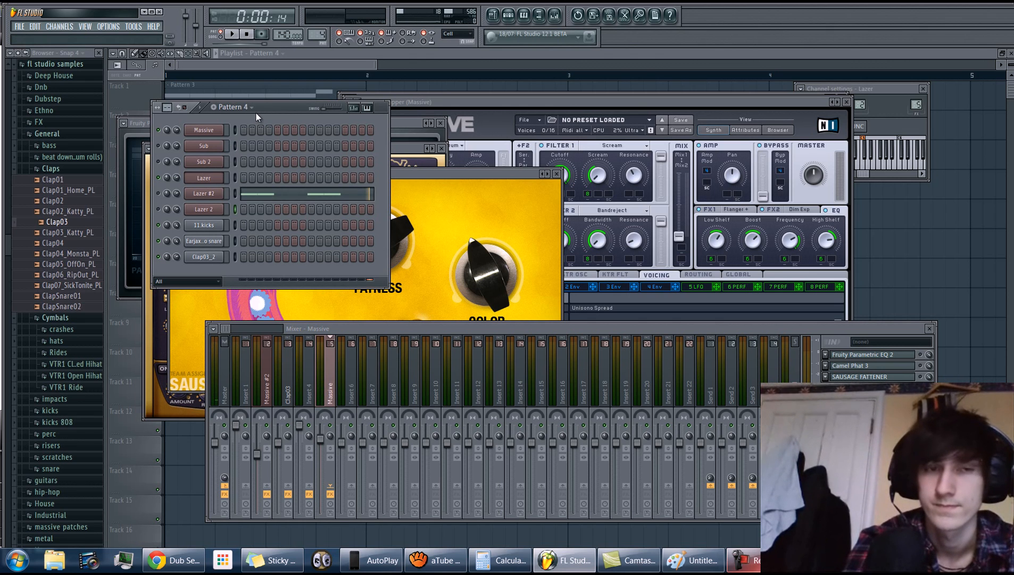
key(Right)
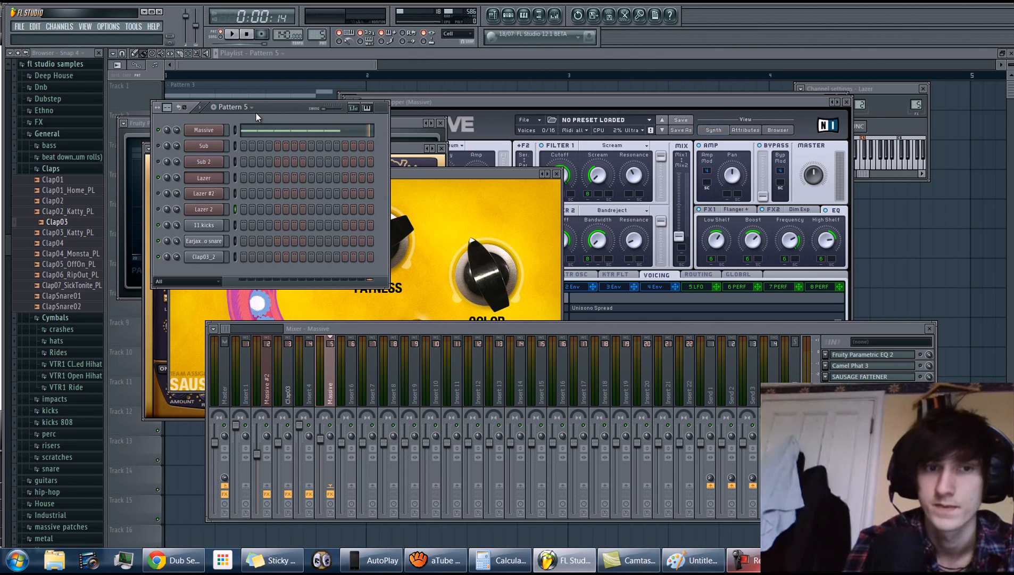
click(247, 35)
click(233, 34)
click(233, 34)
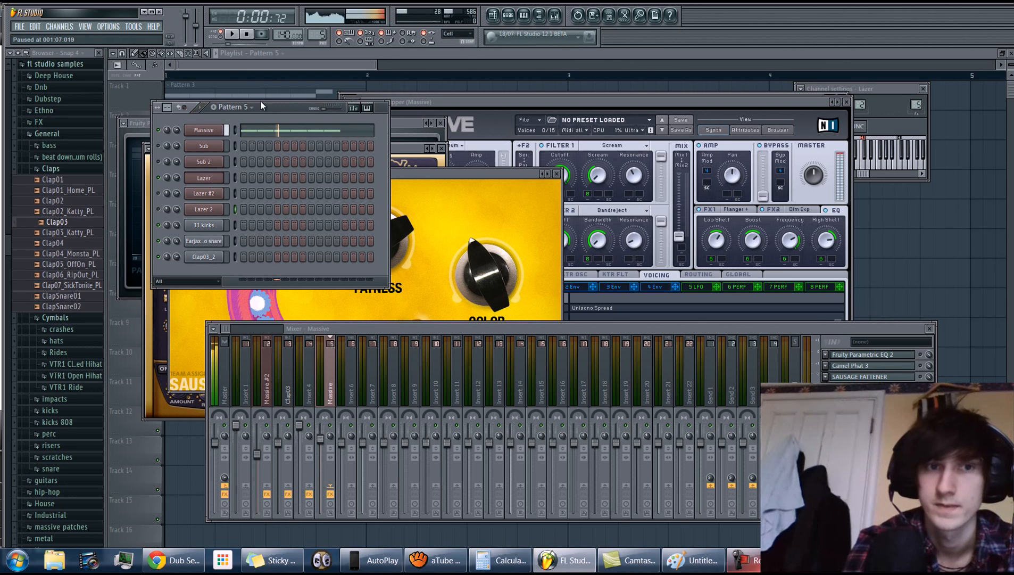
Return to Pattern 2, play it from the start to hear the Lazer and Lazer 2 parts, and pause
scroll(243, 108, down, 1)
scroll(246, 110, up, 4)
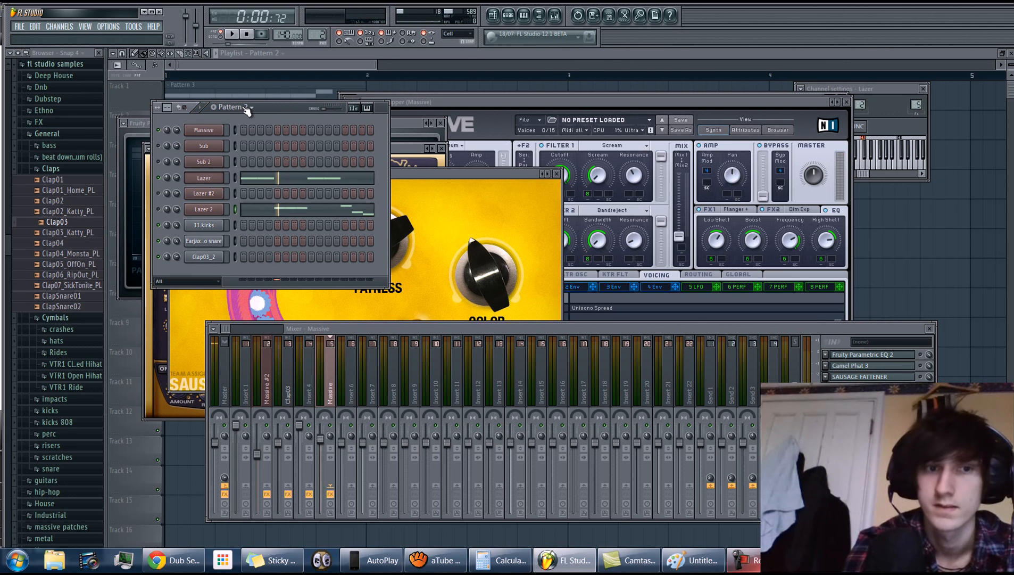
click(247, 35)
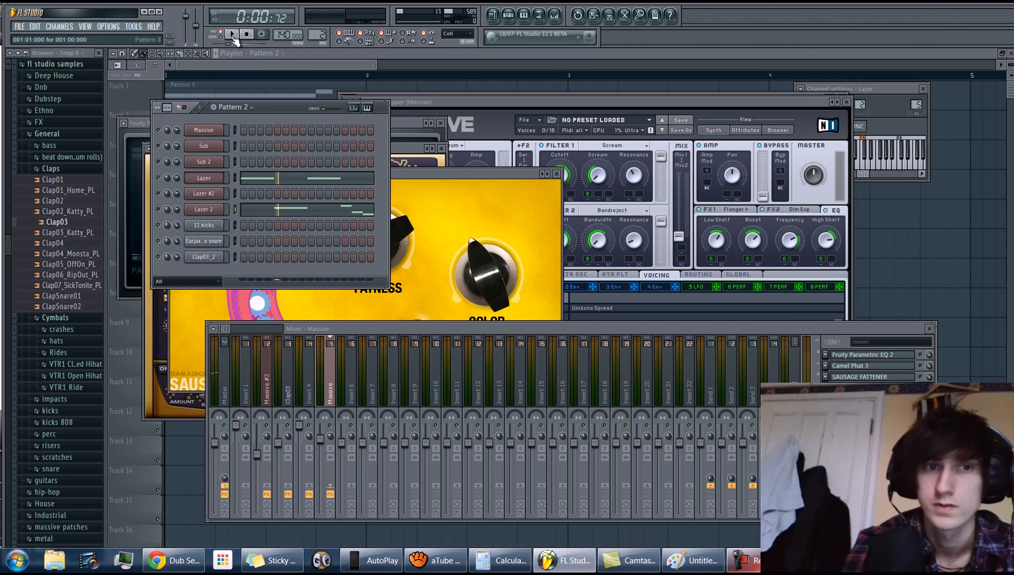
click(234, 35)
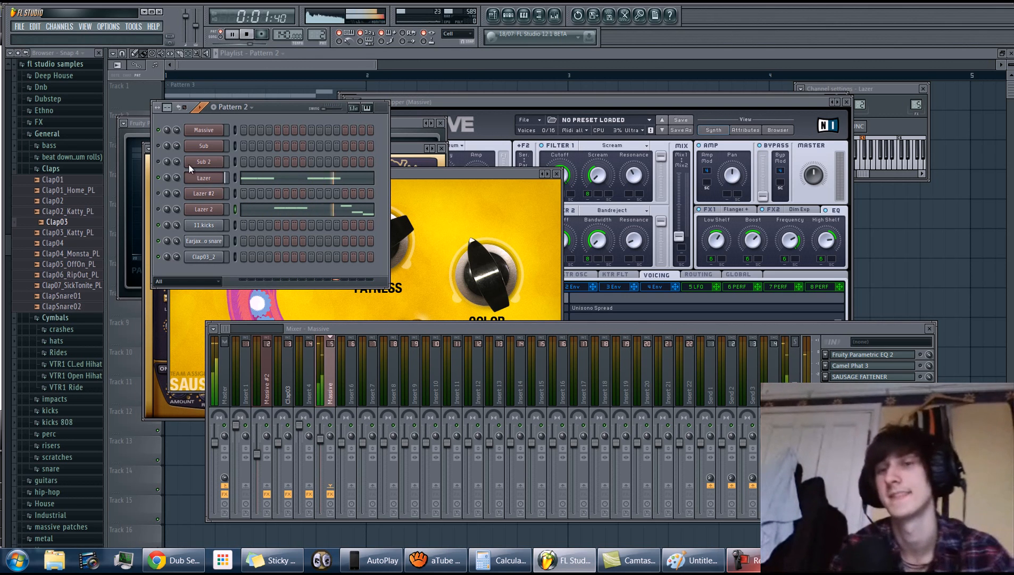
click(234, 35)
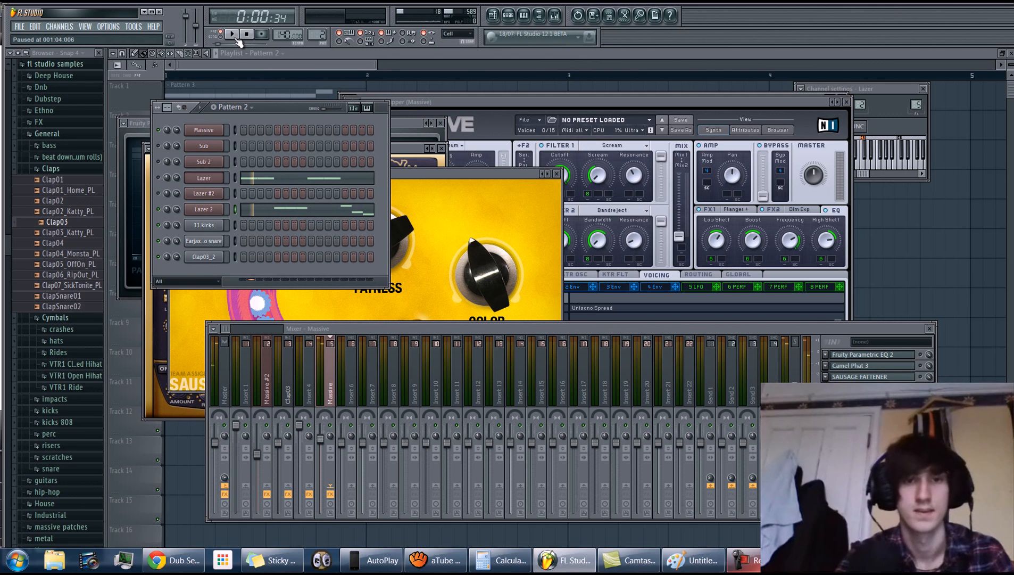